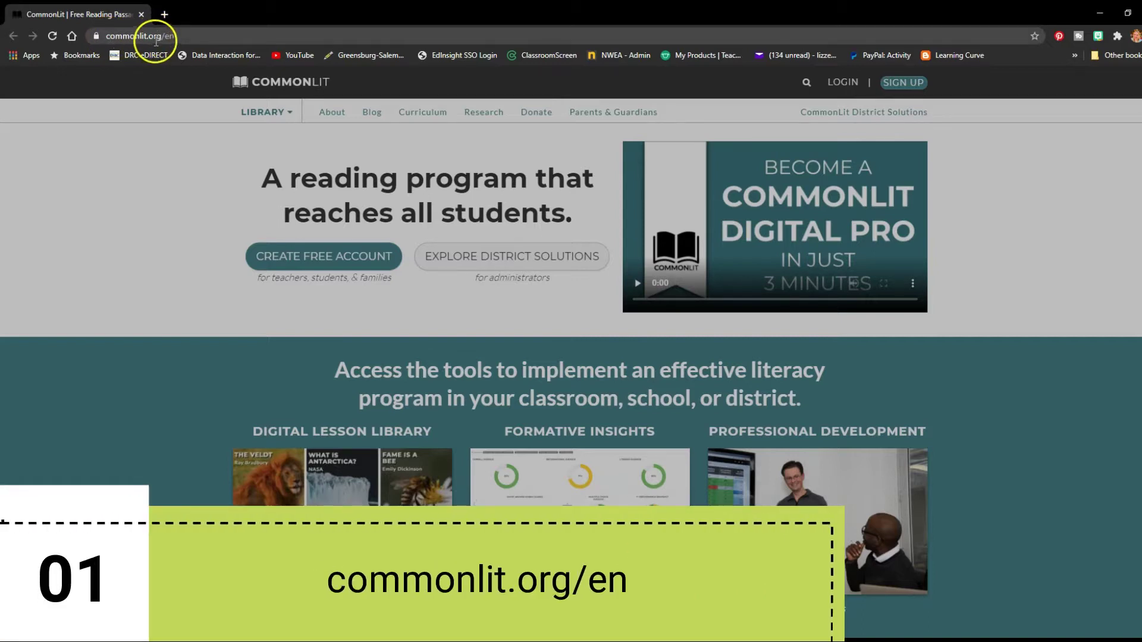
Select the browser's address bar to load commonlit.org/en
left_click(220, 36)
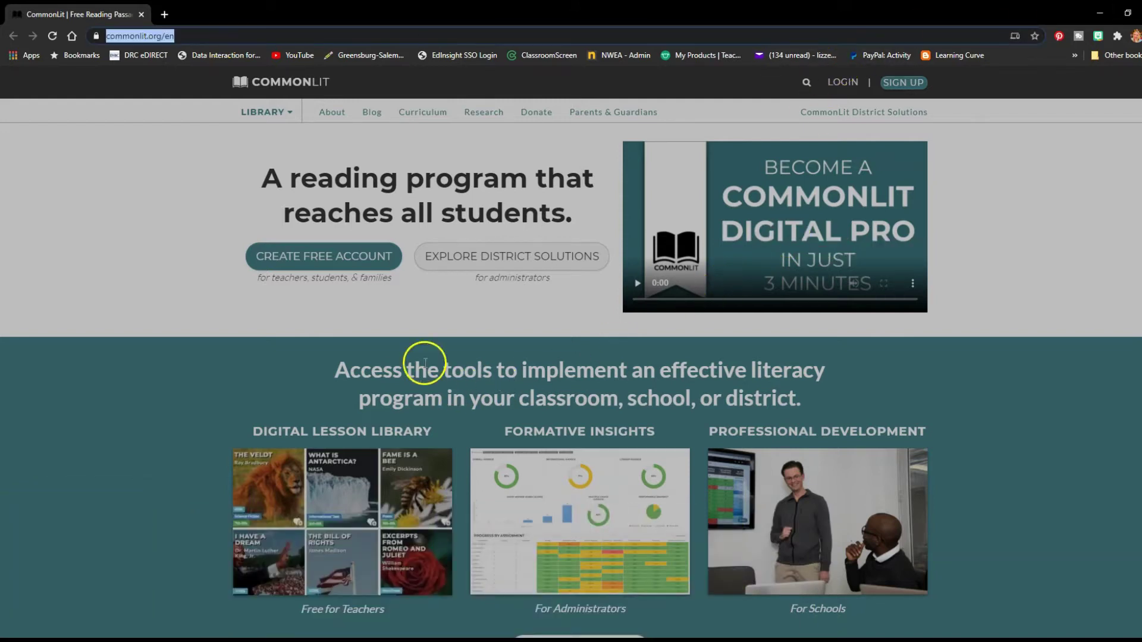
Start a free account and choose the student account type
left_click(286, 260)
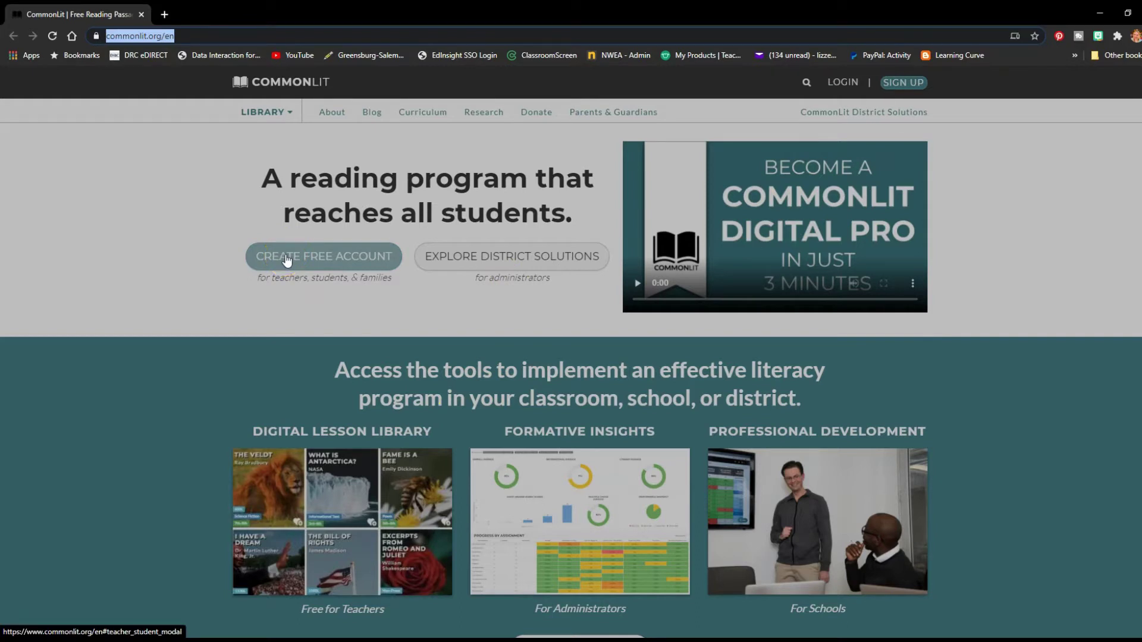
left_click(287, 260)
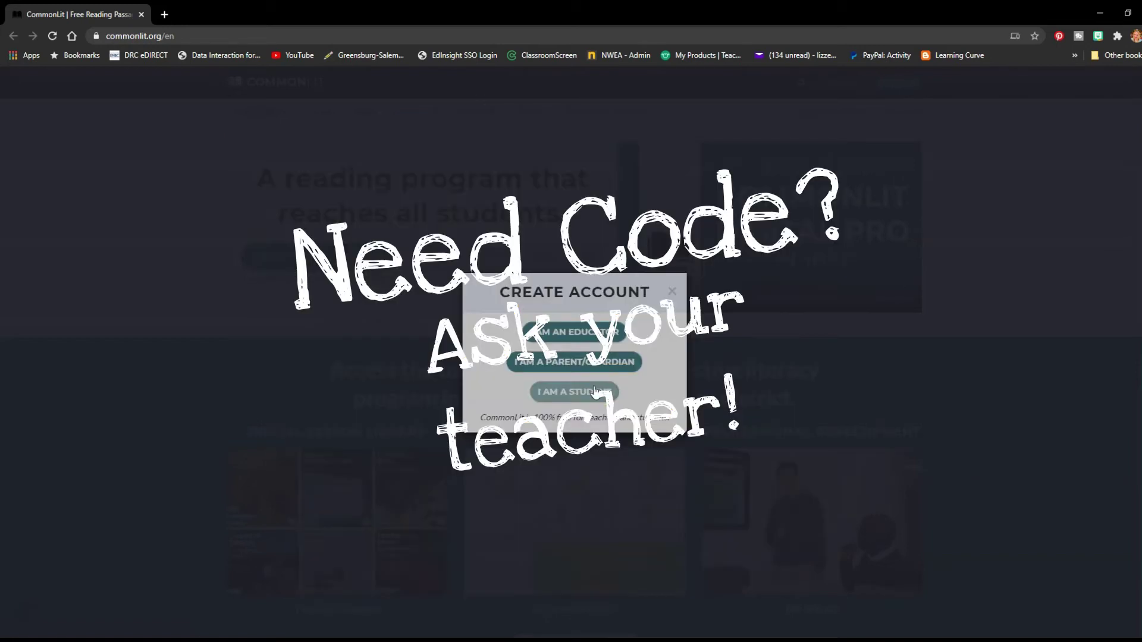
left_click(594, 387)
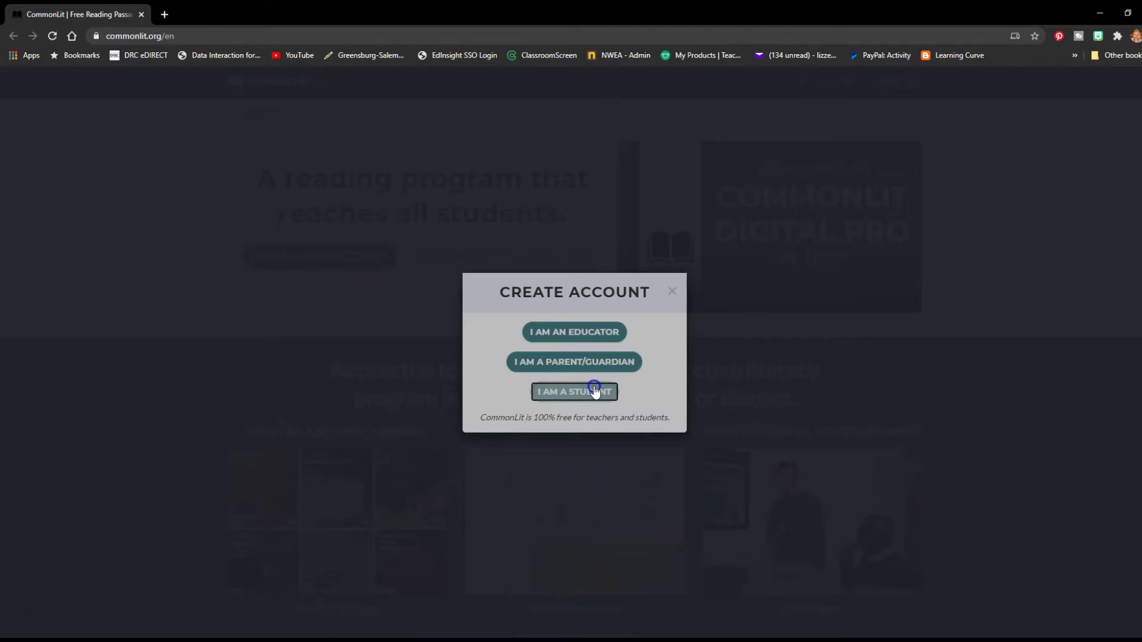
left_click(581, 392)
Paste the class code into its field and submit it
left_click(556, 336)
right_click(556, 338)
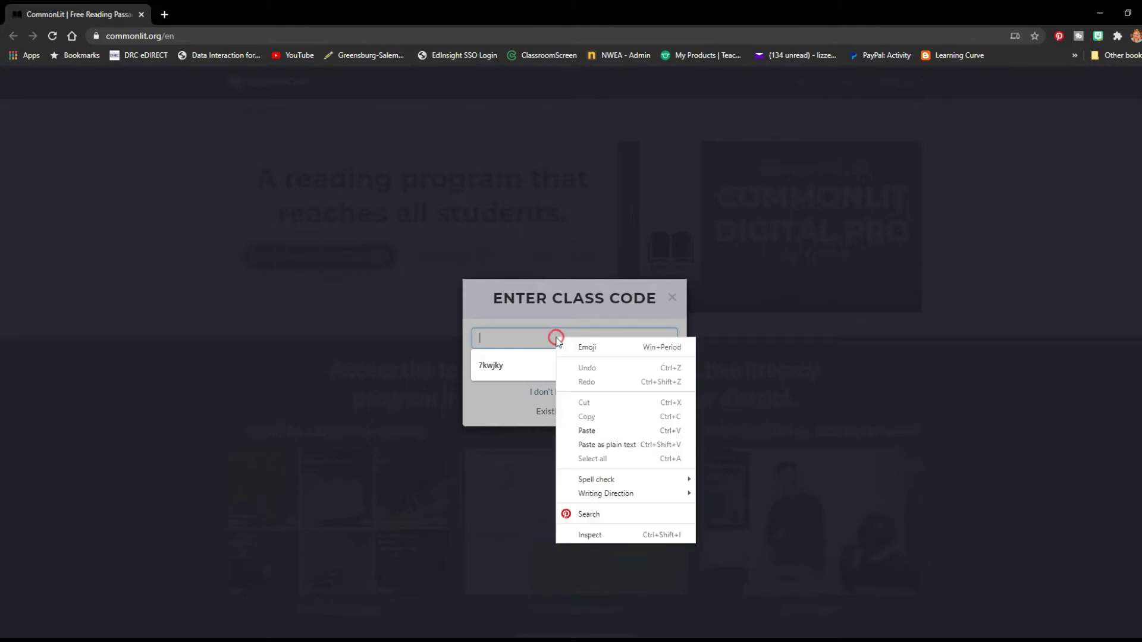
left_click(586, 431)
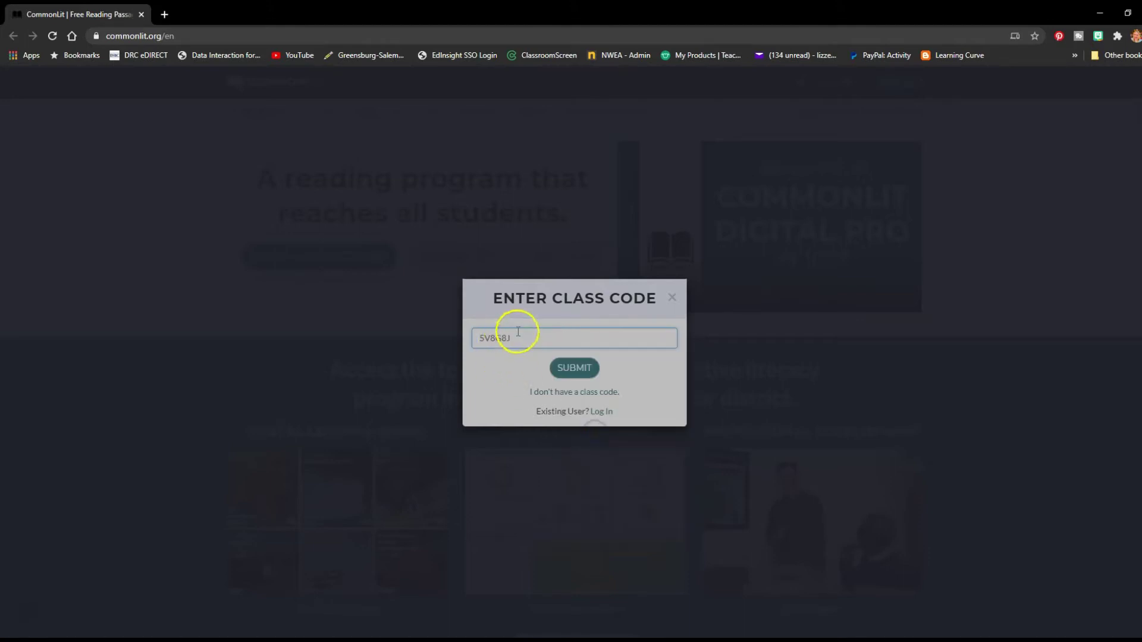
left_click(568, 370)
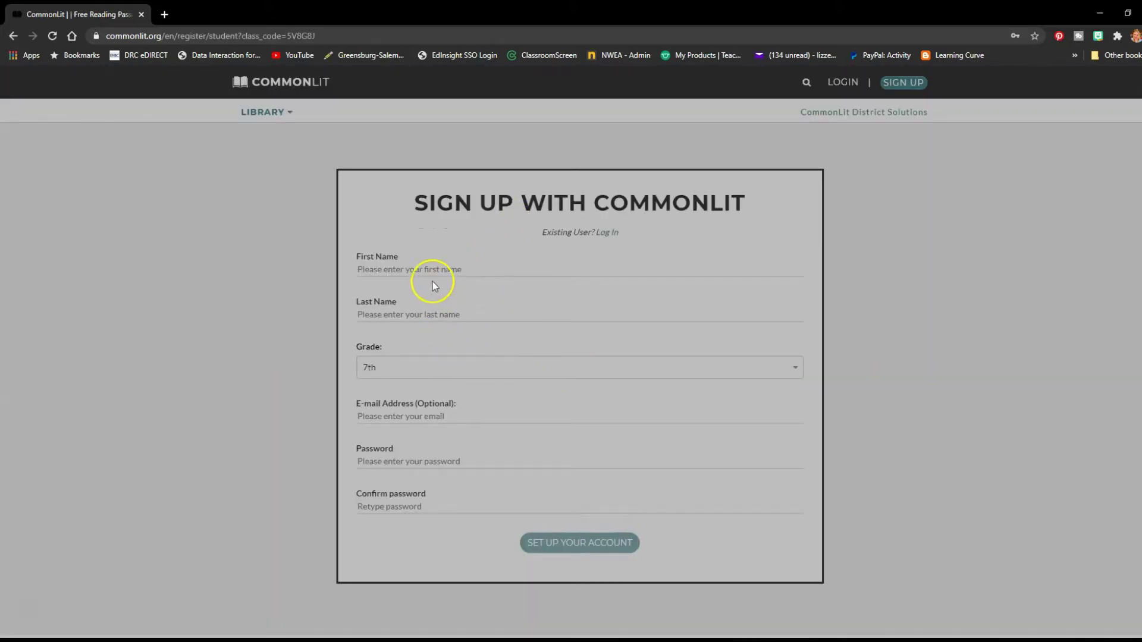
Autofill the student's first and last name and enter a password
left_click(433, 266)
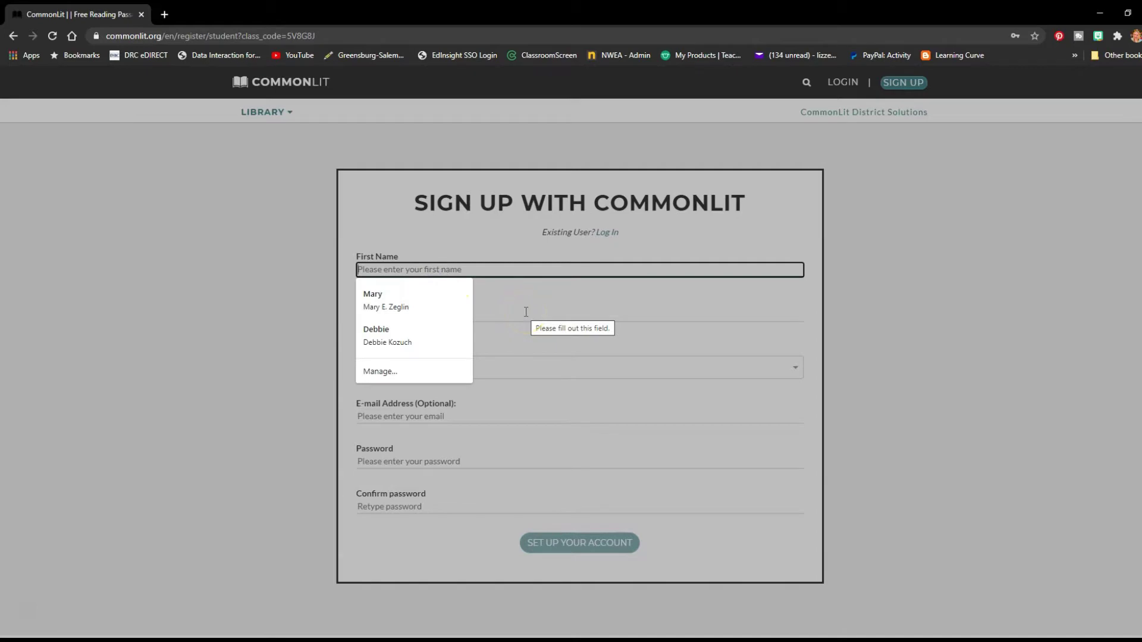
left_click(445, 310)
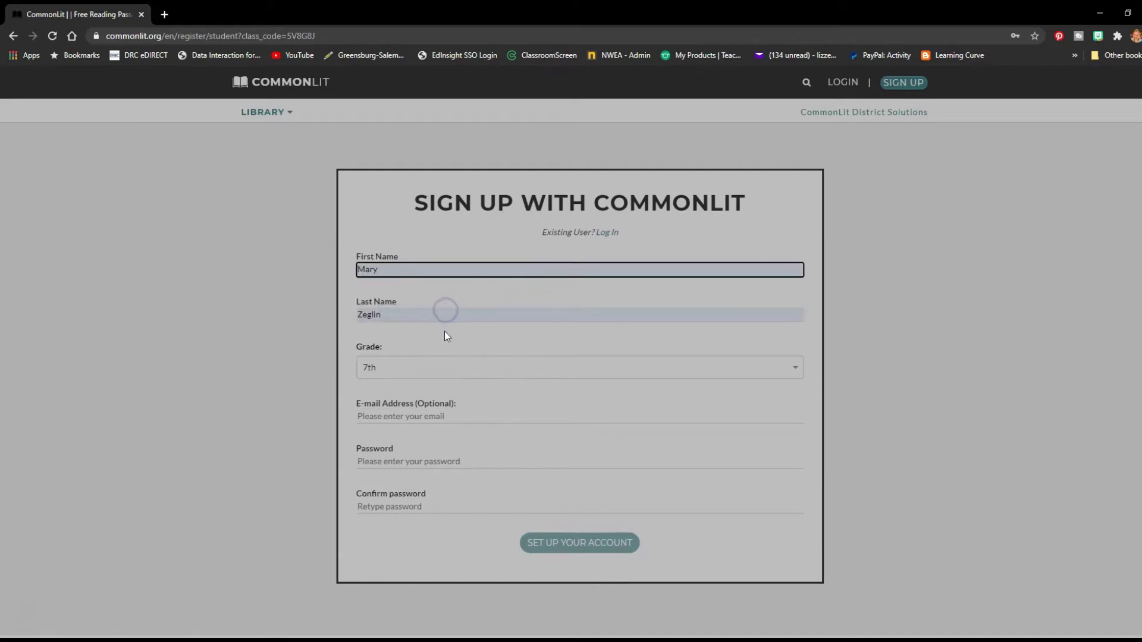
left_click(476, 461)
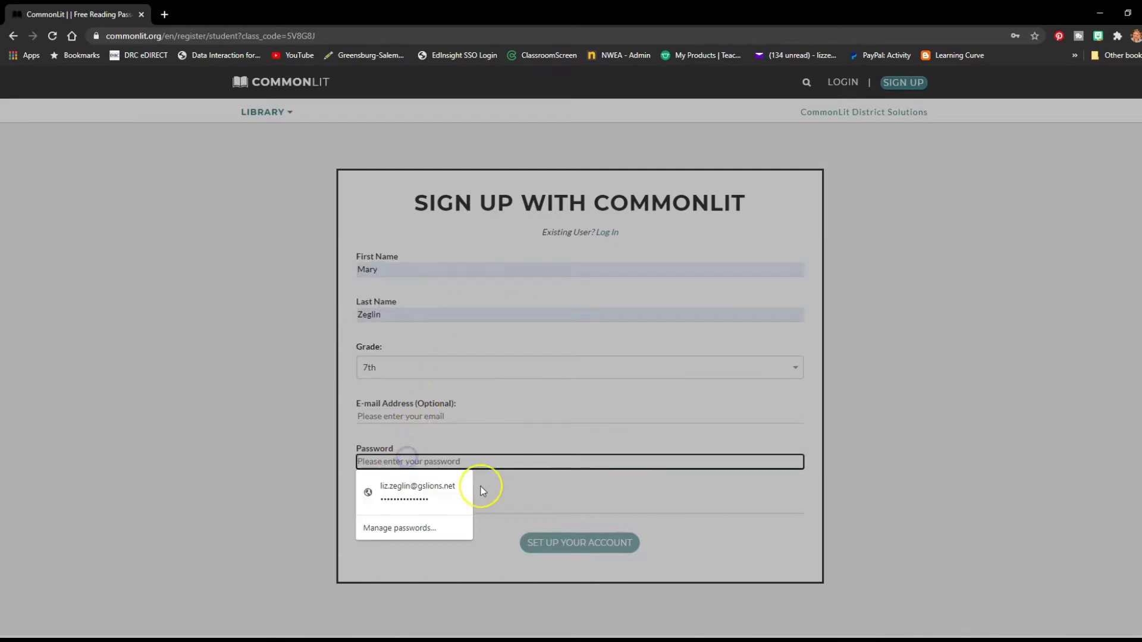
type("••")
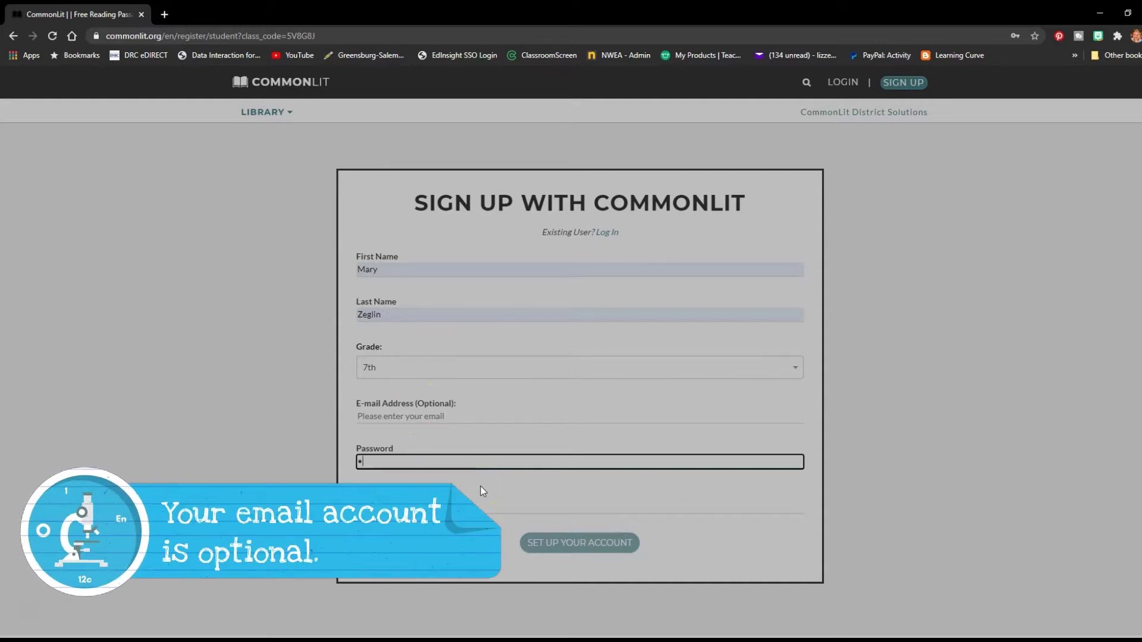
type("•••")
Confirm the password, submit the form, and choose the existing matching account
left_click(493, 506)
type("•••••")
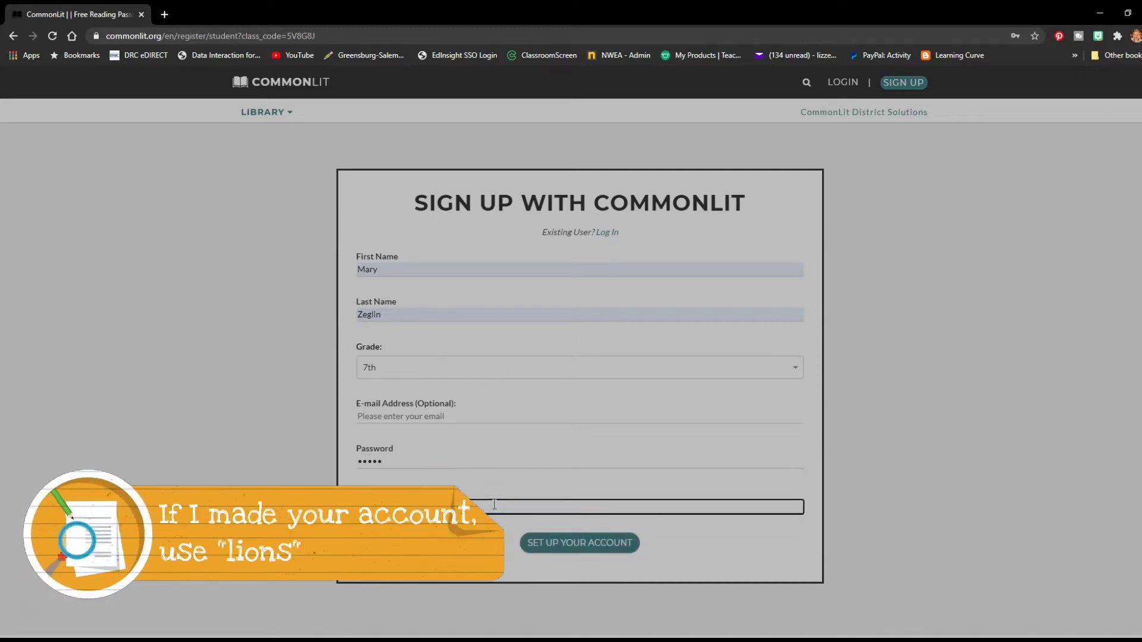
left_click(564, 541)
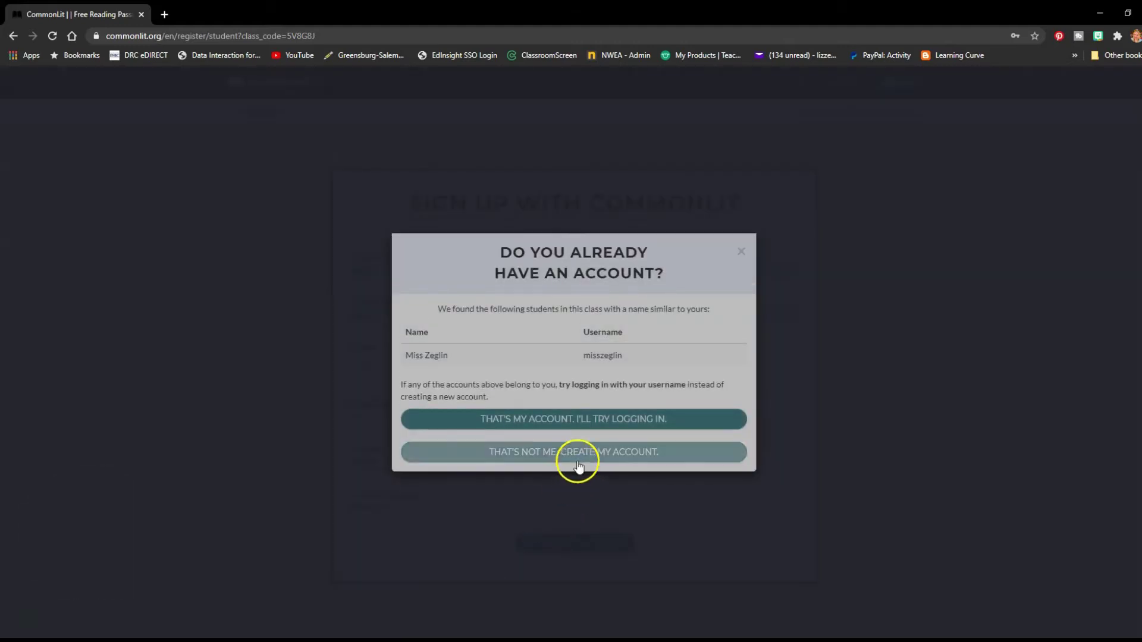
left_click(586, 424)
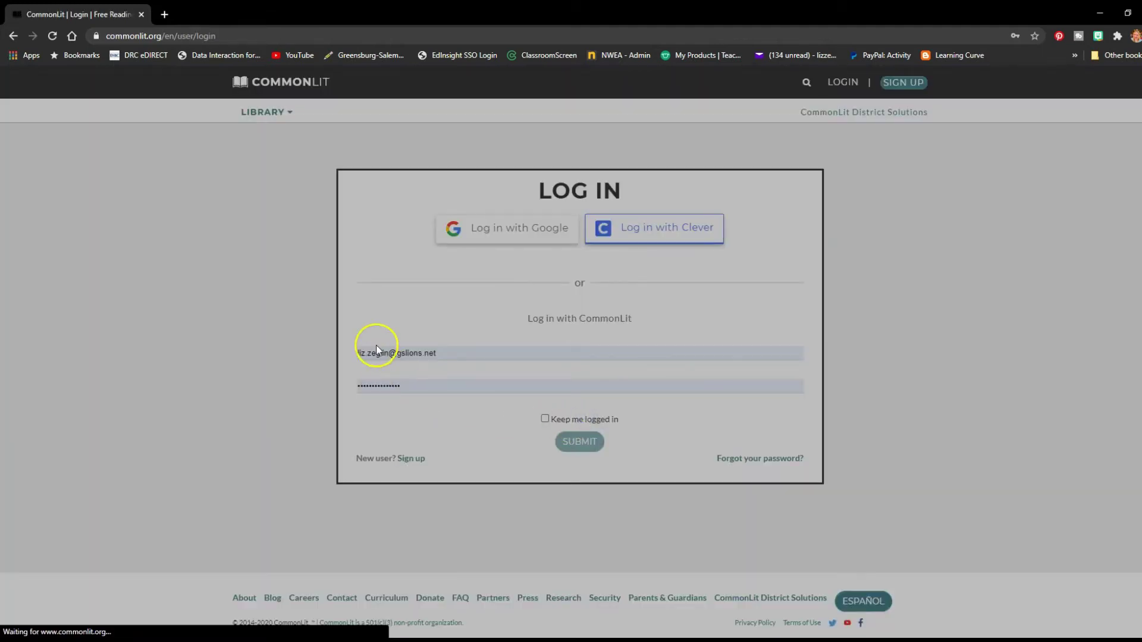
Enter the suggested username and the account password, then submit the login
left_click_drag(467, 352, 291, 352)
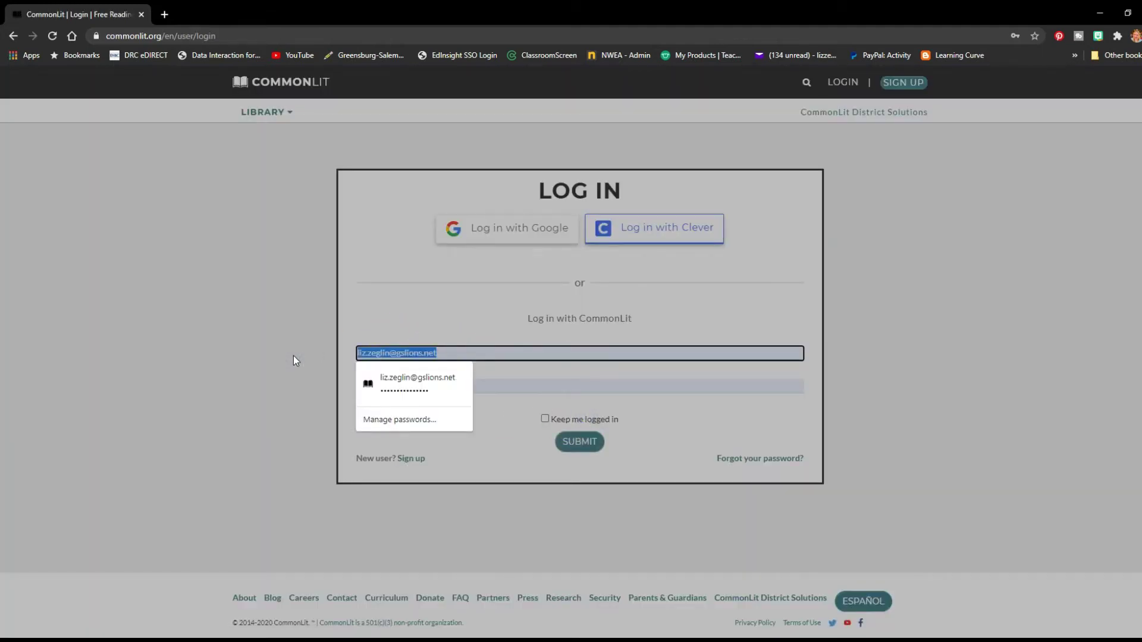
type("mary")
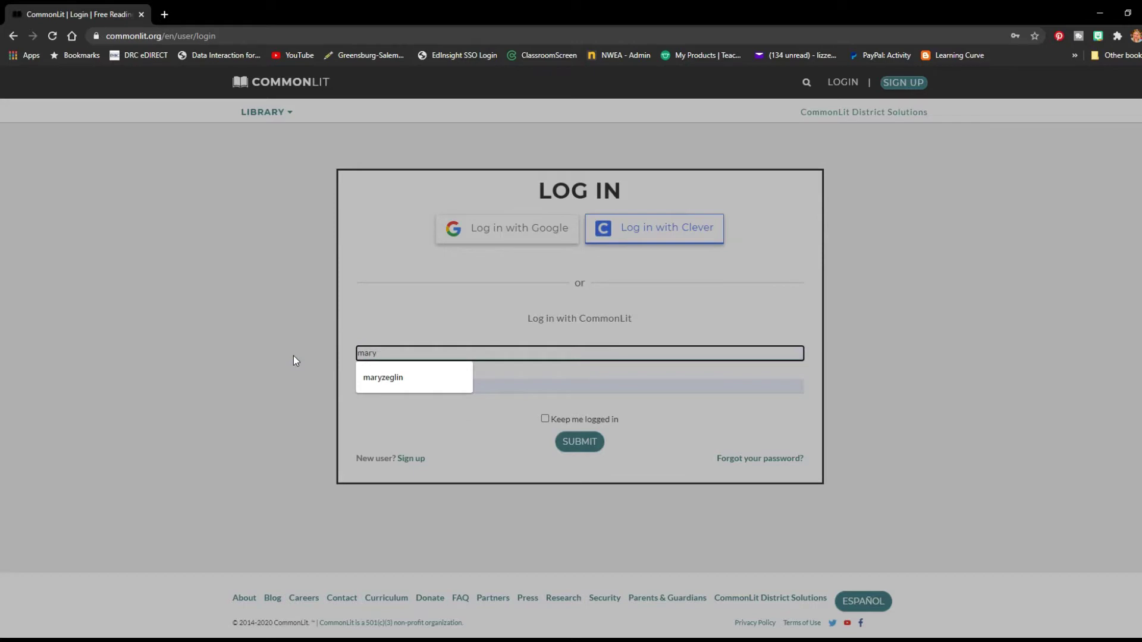
left_click(374, 374)
left_click_drag(417, 386, 325, 394)
type("•••••")
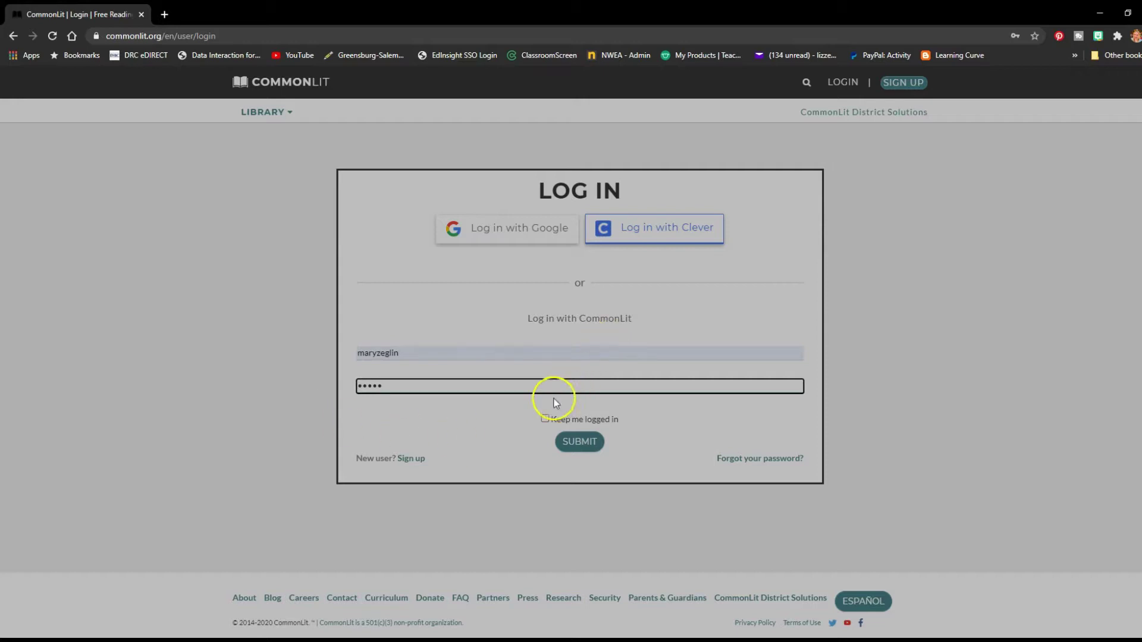
left_click(570, 442)
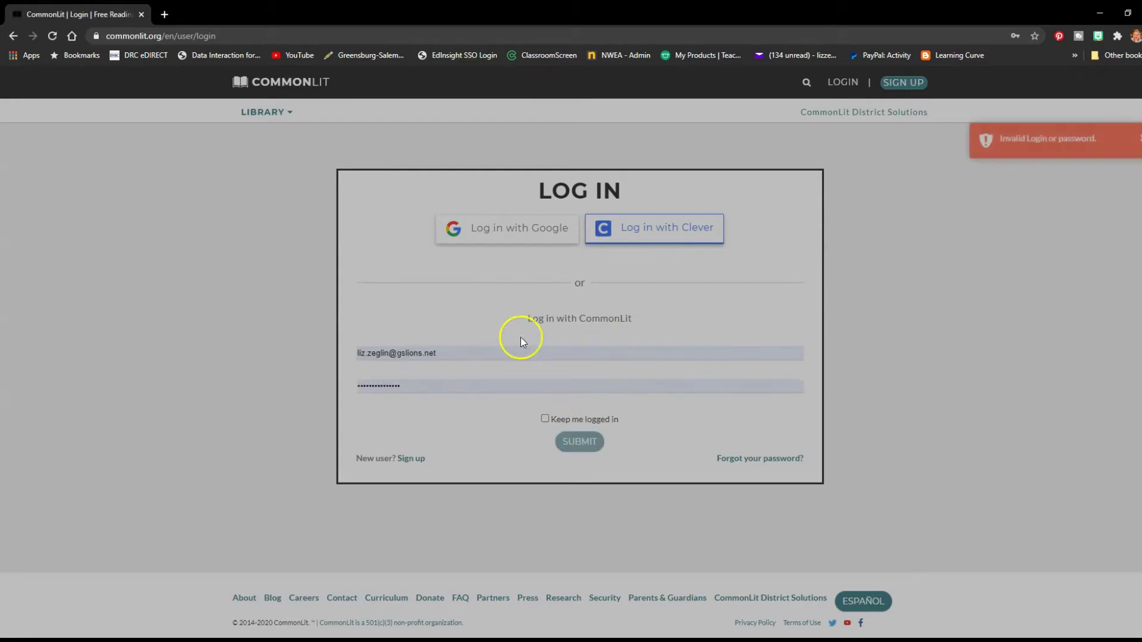
Retry the login with the corrected username to sign in
left_click(476, 352)
left_click_drag(474, 352, 352, 354)
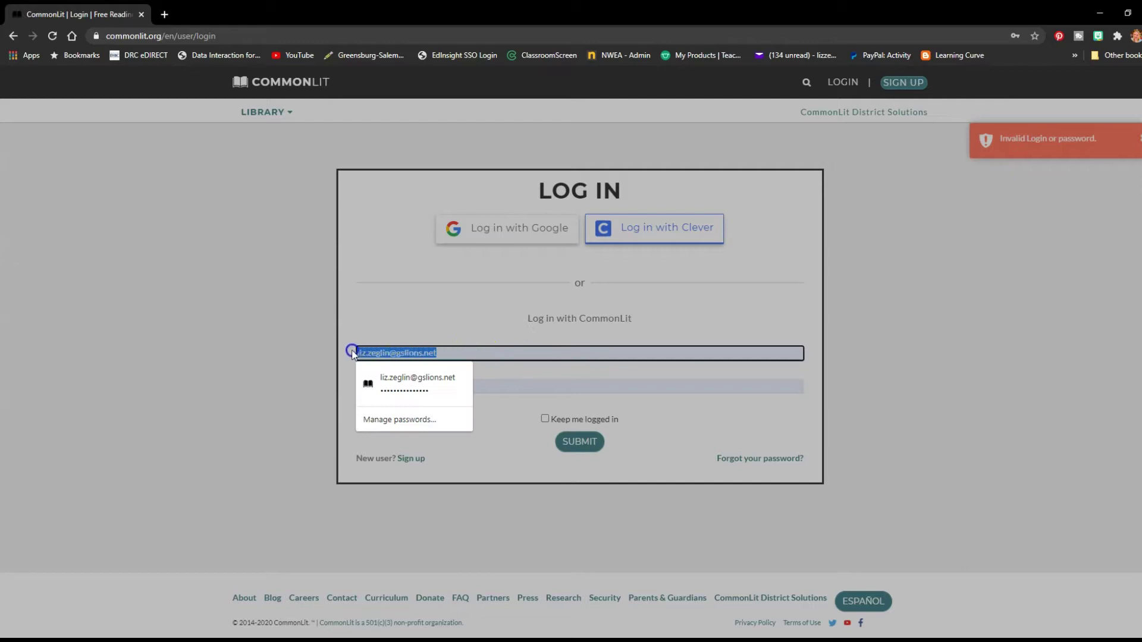
type("miss")
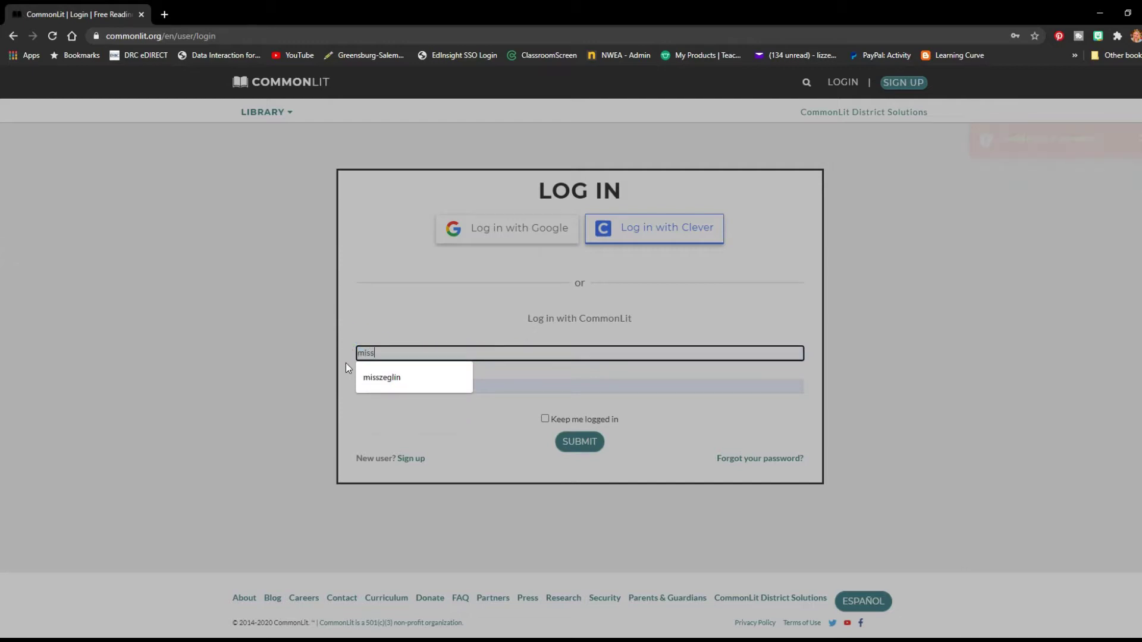
type("zeglin")
left_click(369, 354)
left_click(433, 384)
key("Return")
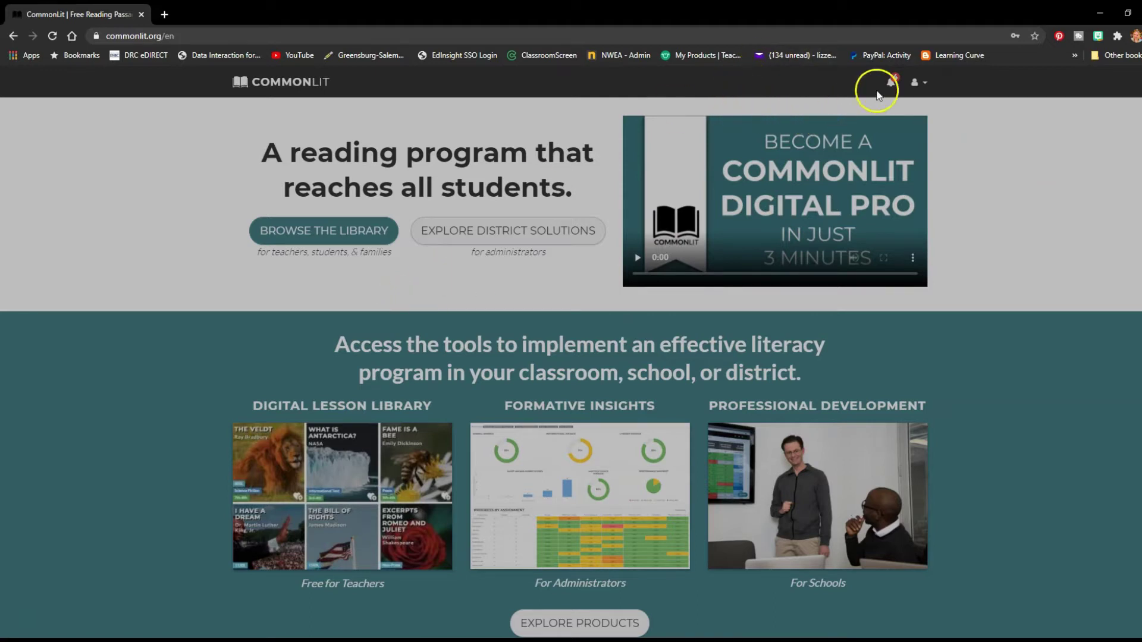
left_click(918, 83)
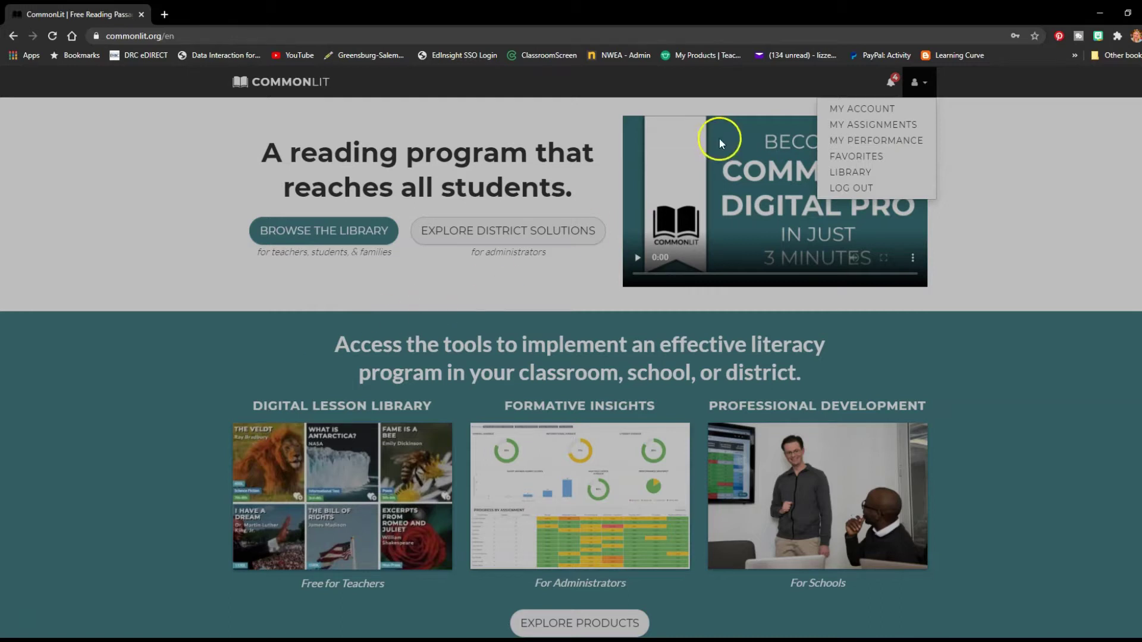
Join the ELA Period 6 class via the suggested class code on My Account, then reload it
left_click(849, 113)
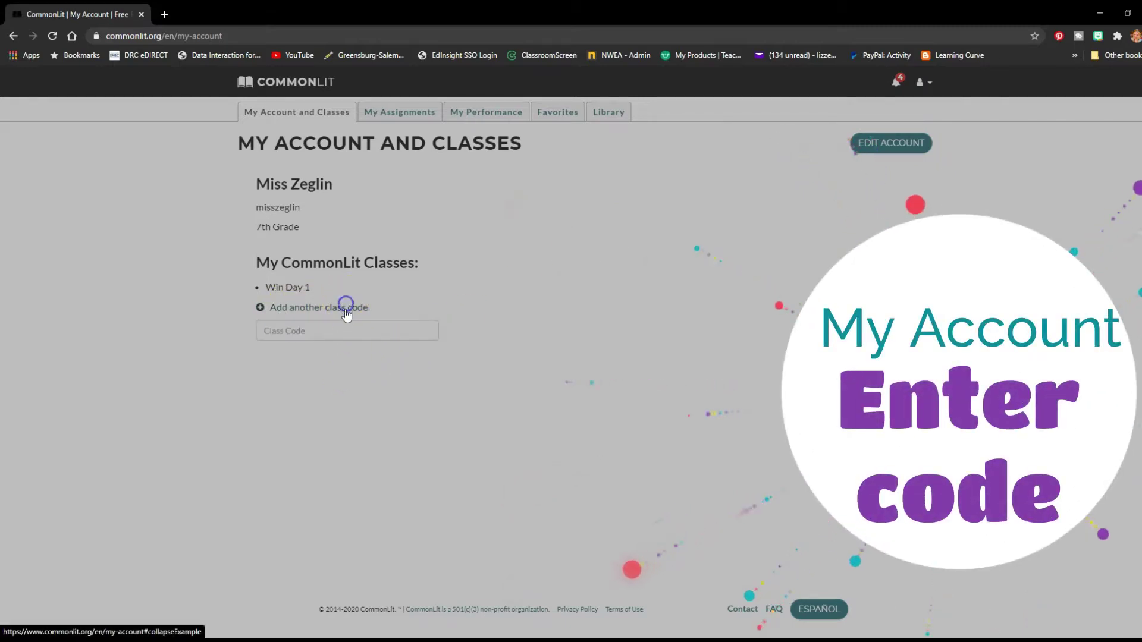
left_click(343, 306)
left_click(315, 332)
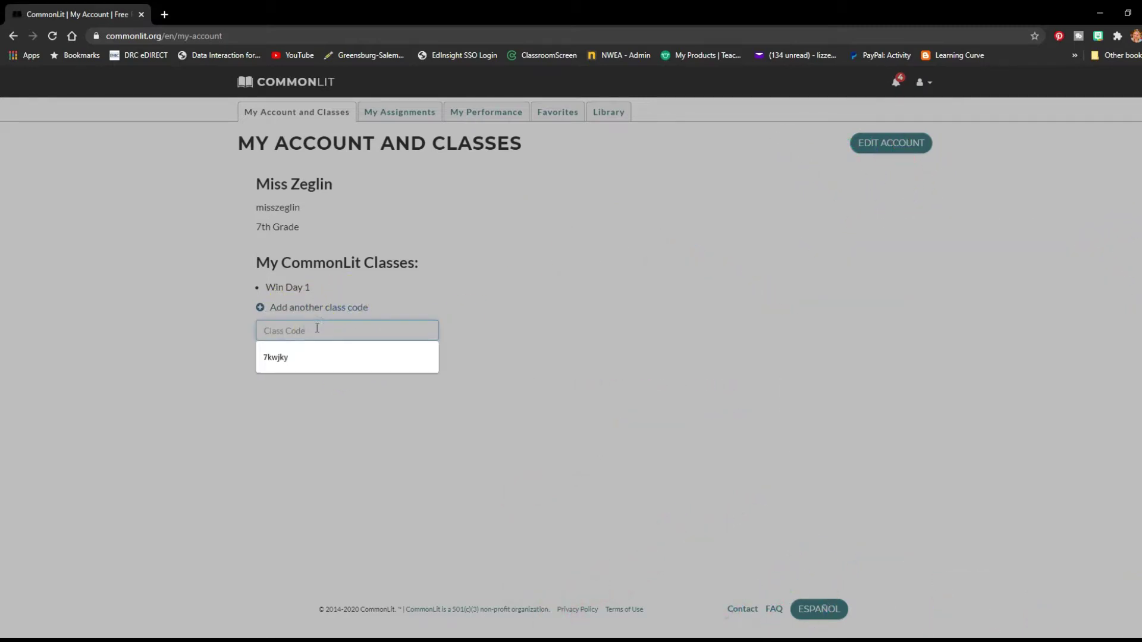
left_click(281, 357)
left_click(279, 360)
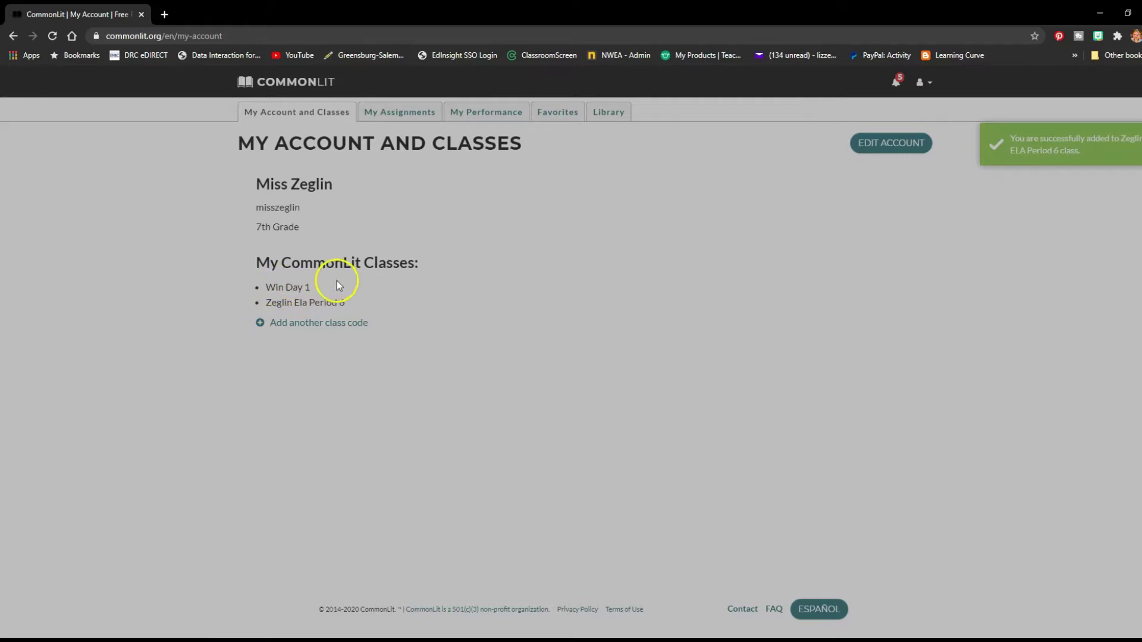
left_click(933, 85)
left_click(894, 111)
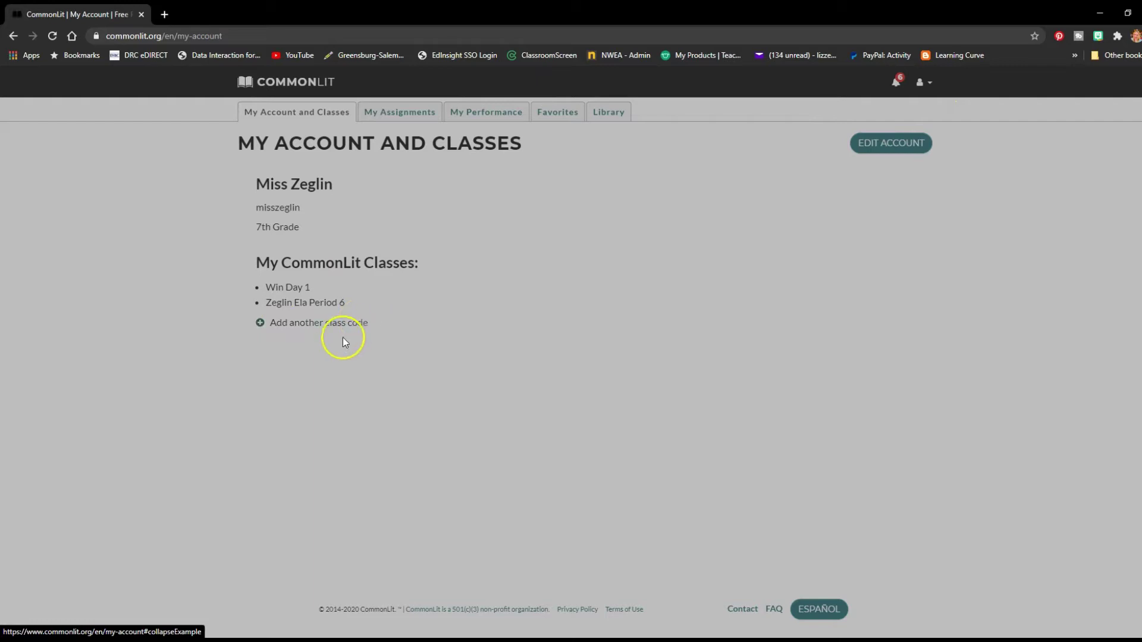
Log out of the student account and go to the login page
left_click(922, 88)
left_click(876, 185)
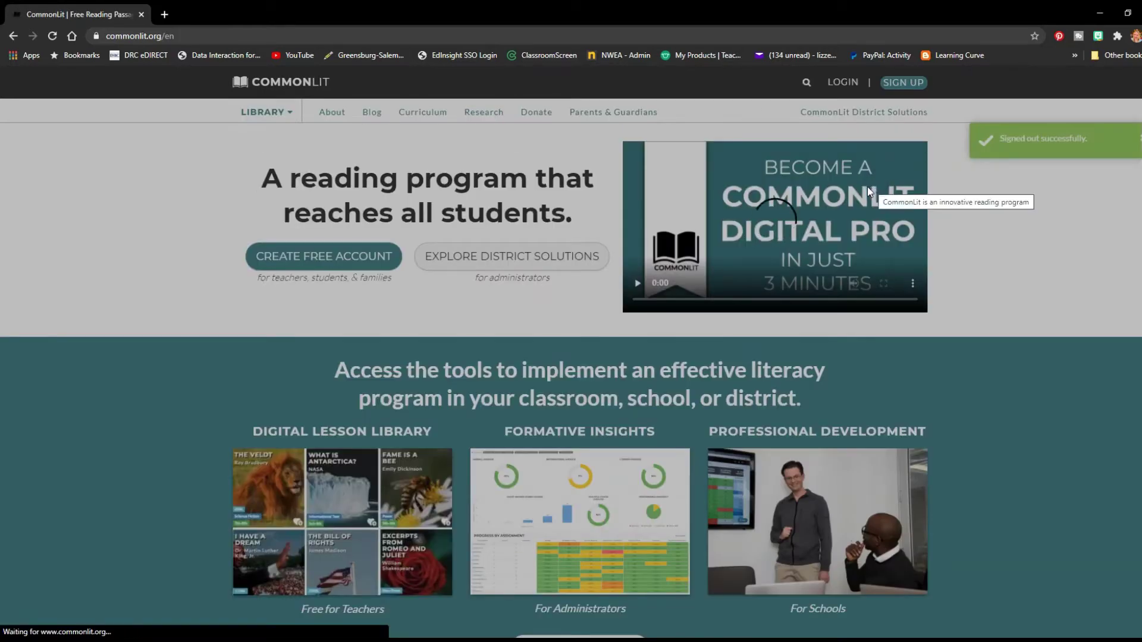
left_click(925, 78)
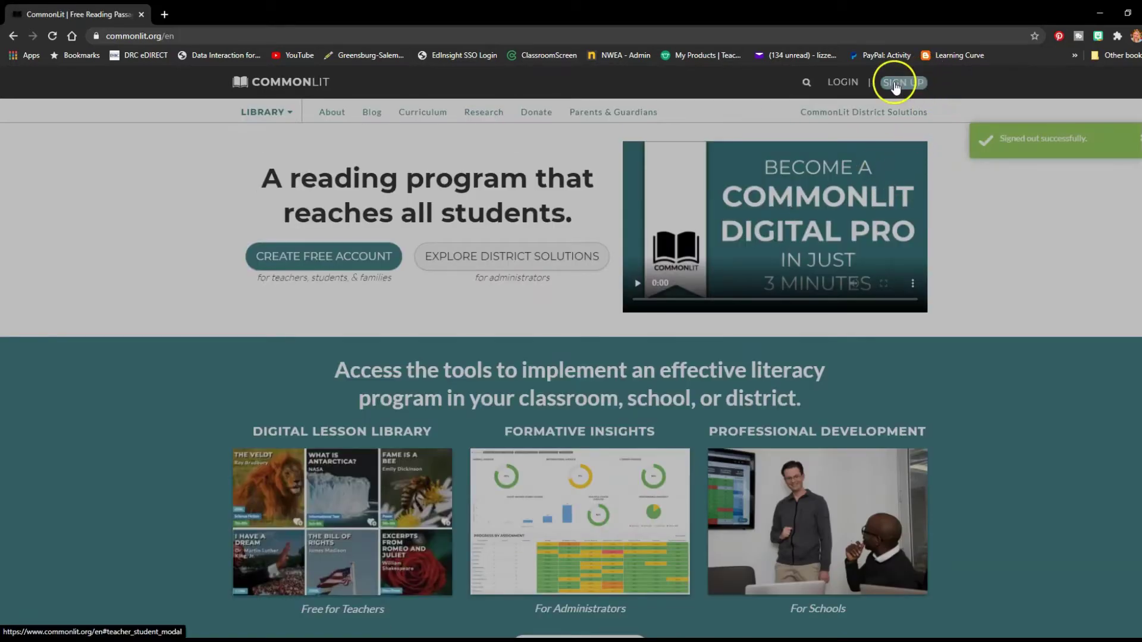
left_click(841, 86)
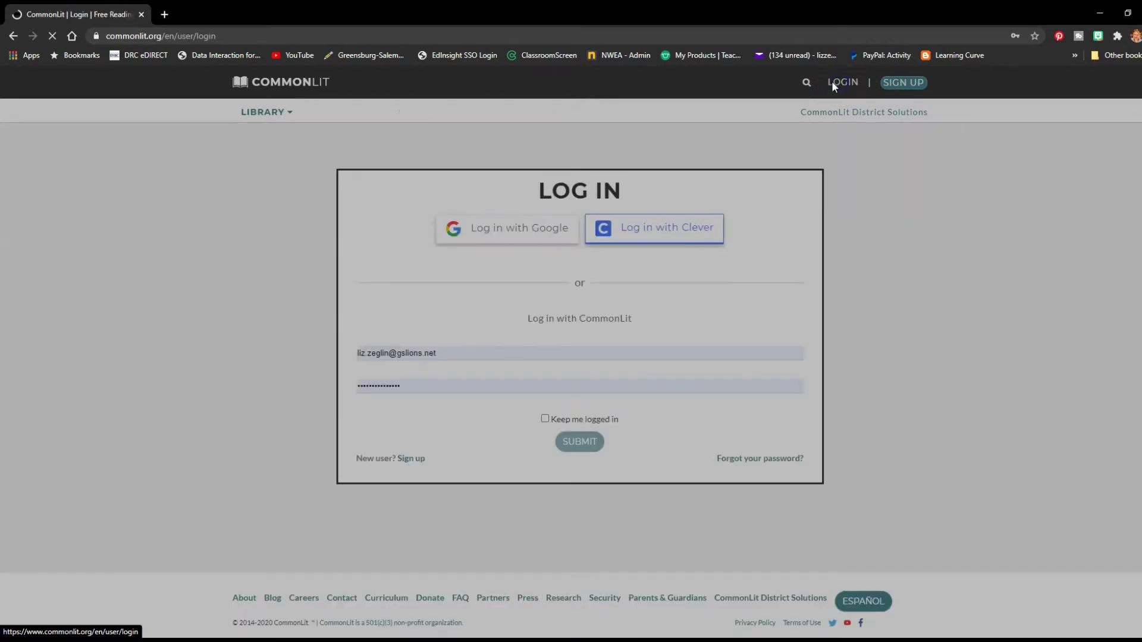
Replace the saved e-mail with the student's username, retype the password and submit
left_click_drag(470, 358, 344, 345)
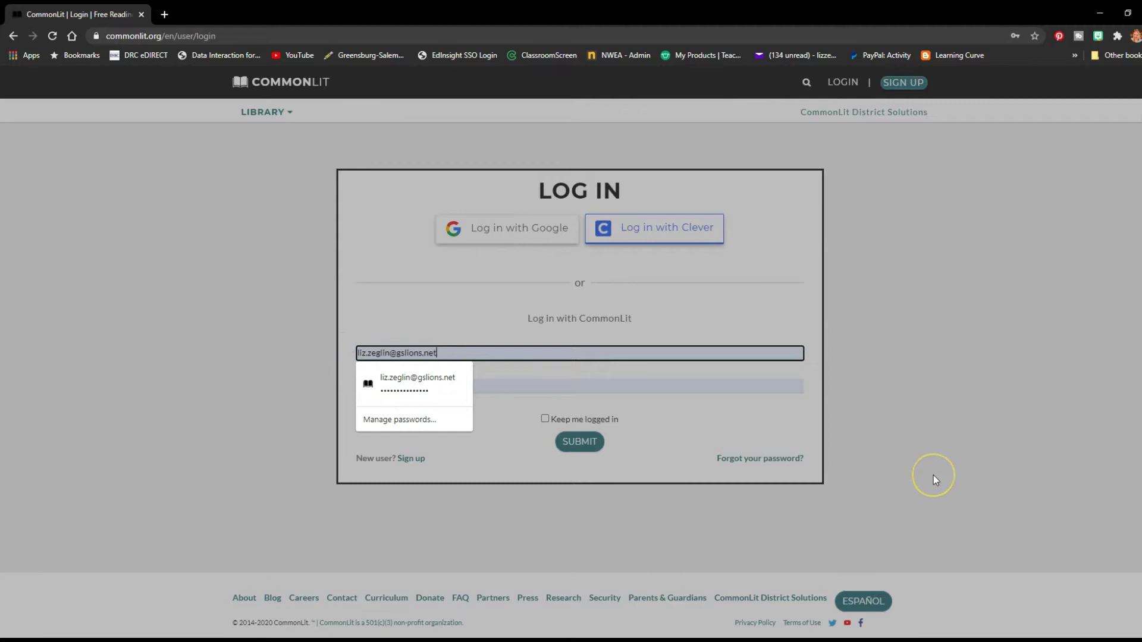
key("BackSpace")
key("BackSpace")
key("BackSpace")
key("BackSpace")
key("BackSpace")
key("BackSpace")
key("BackSpace")
key("BackSpace")
key("BackSpace")
key("BackSpace")
key("BackSpace")
key("BackSpace")
key("BackSpace")
key("BackSpace")
key("BackSpace")
key("BackSpace")
key("BackSpace")
key("BackSpace")
key("BackSpace")
key("BackSpace")
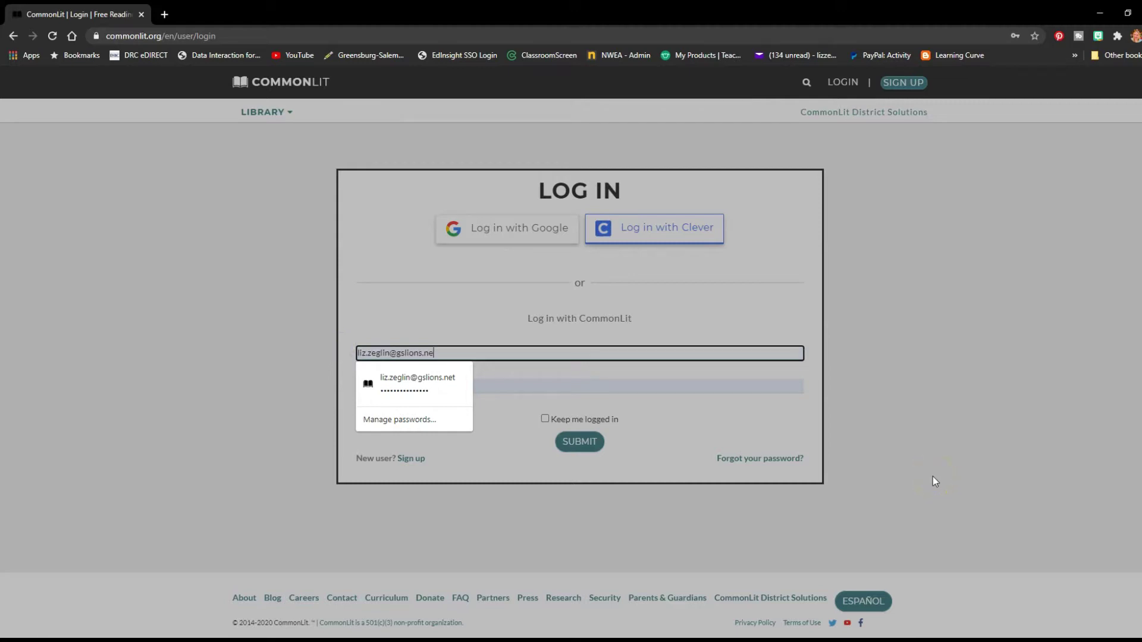
type("miss")
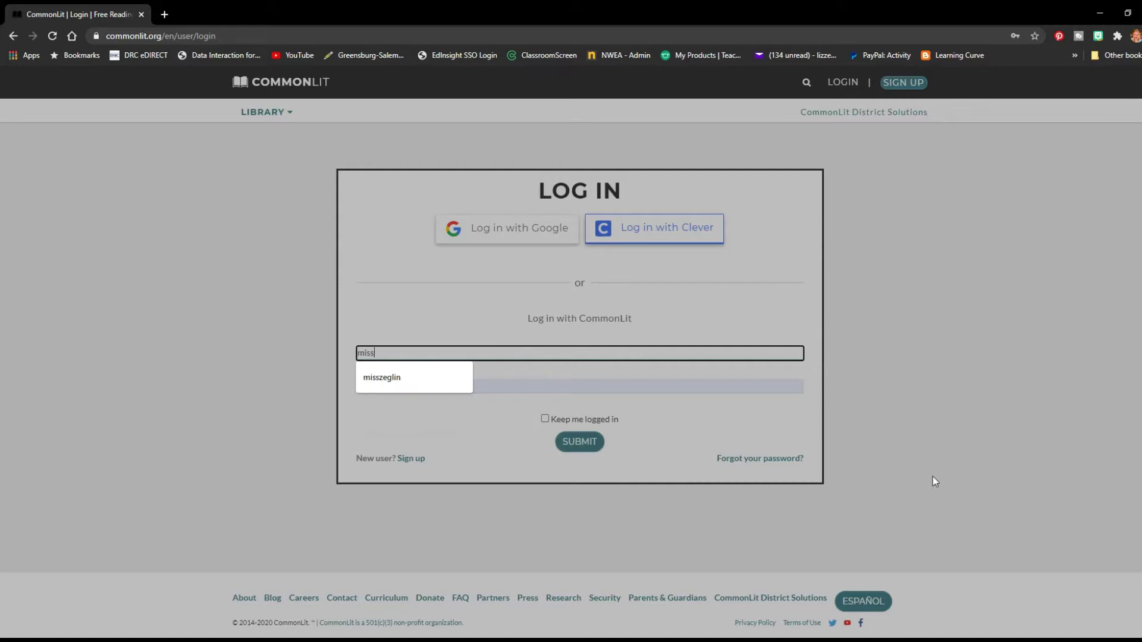
left_click(384, 378)
left_click(434, 384)
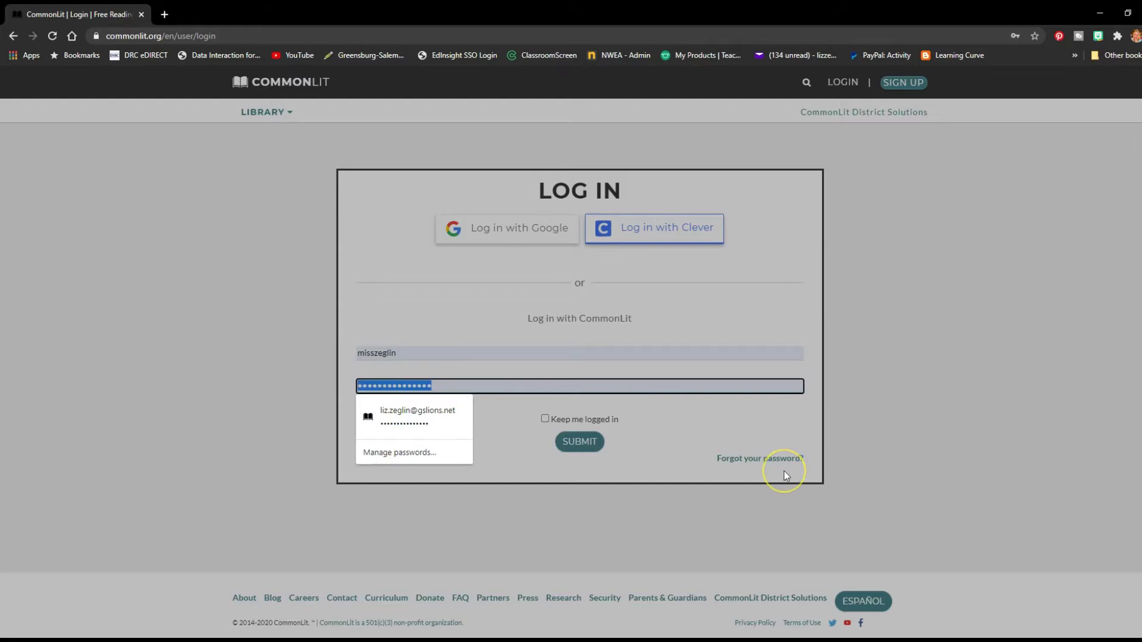
type("•••••")
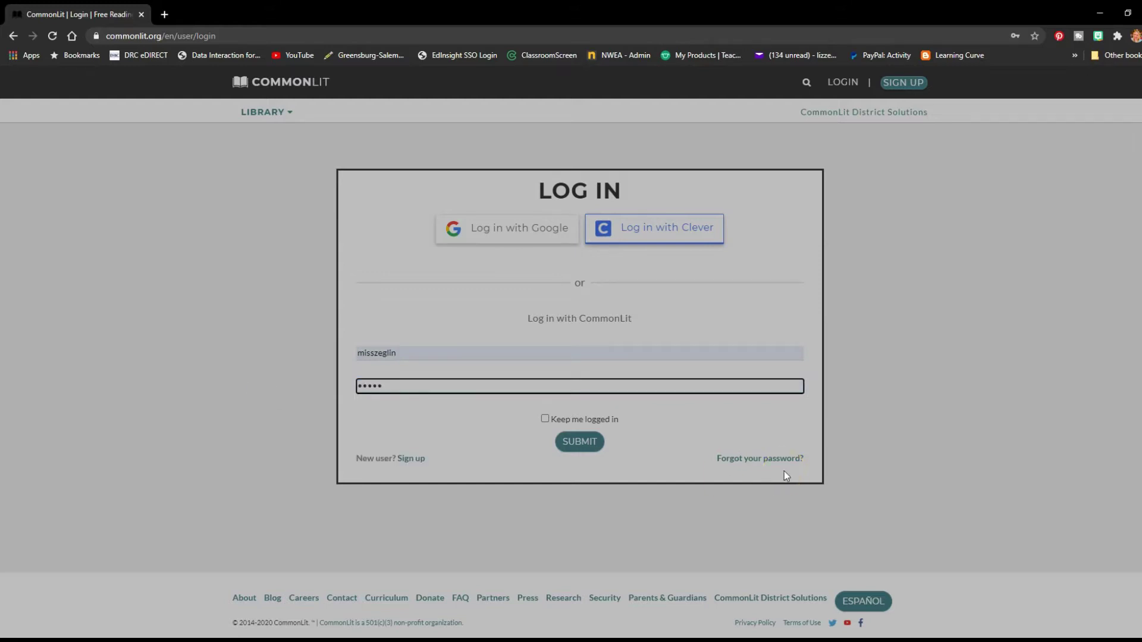
left_click(591, 440)
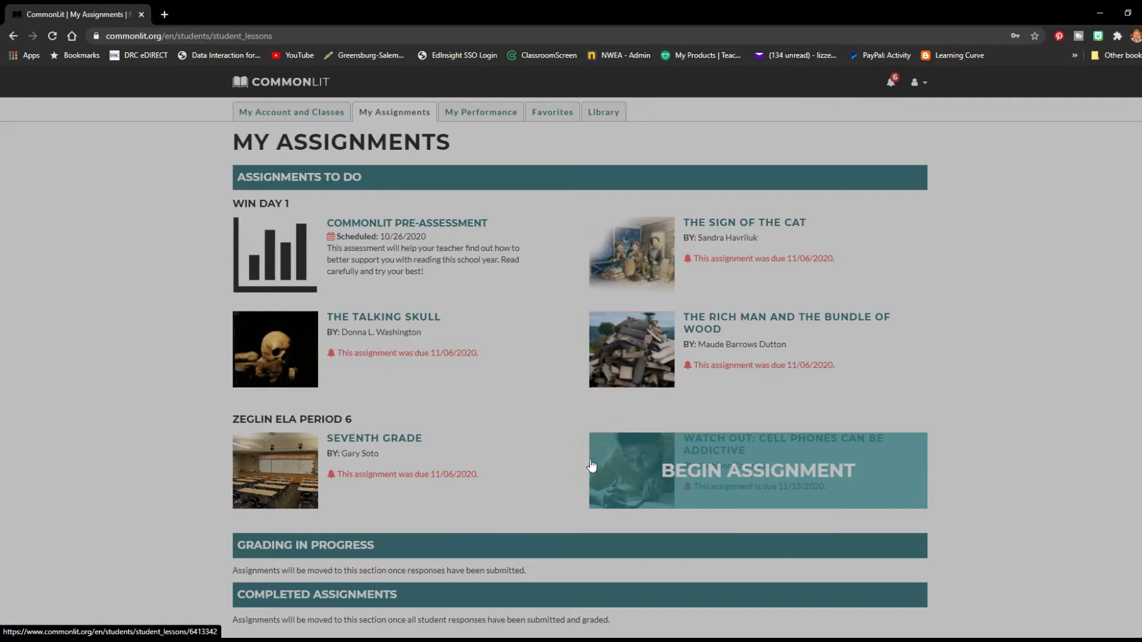
Begin the Seventh Grade assignment after a failed attempt to resume the Pre-Assessment
left_click(566, 472)
left_click(560, 480)
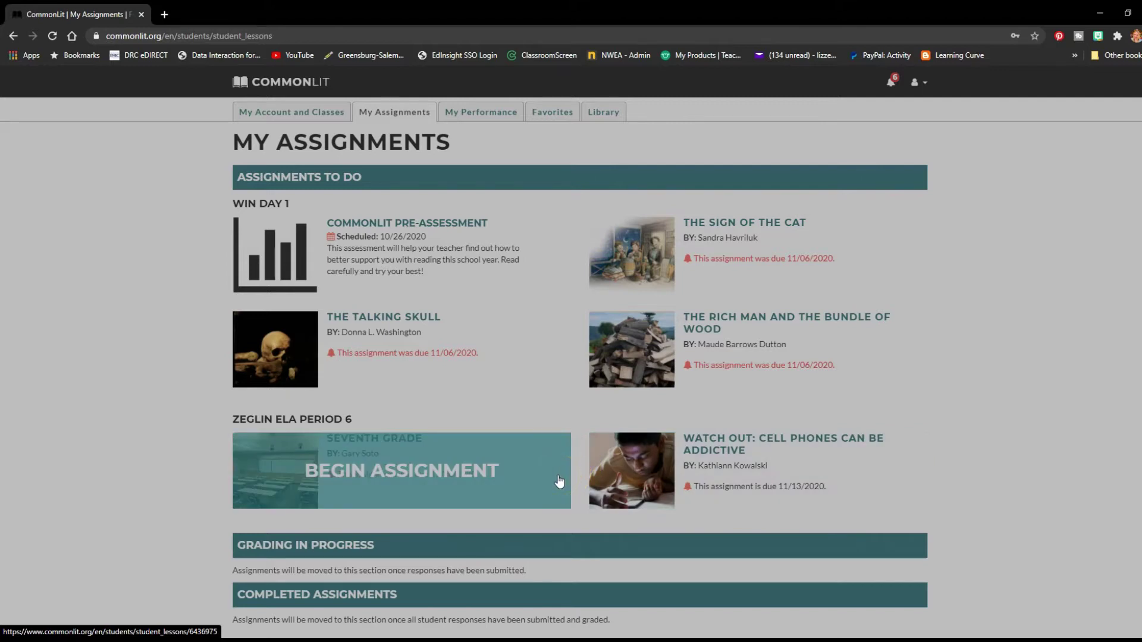
left_click(402, 247)
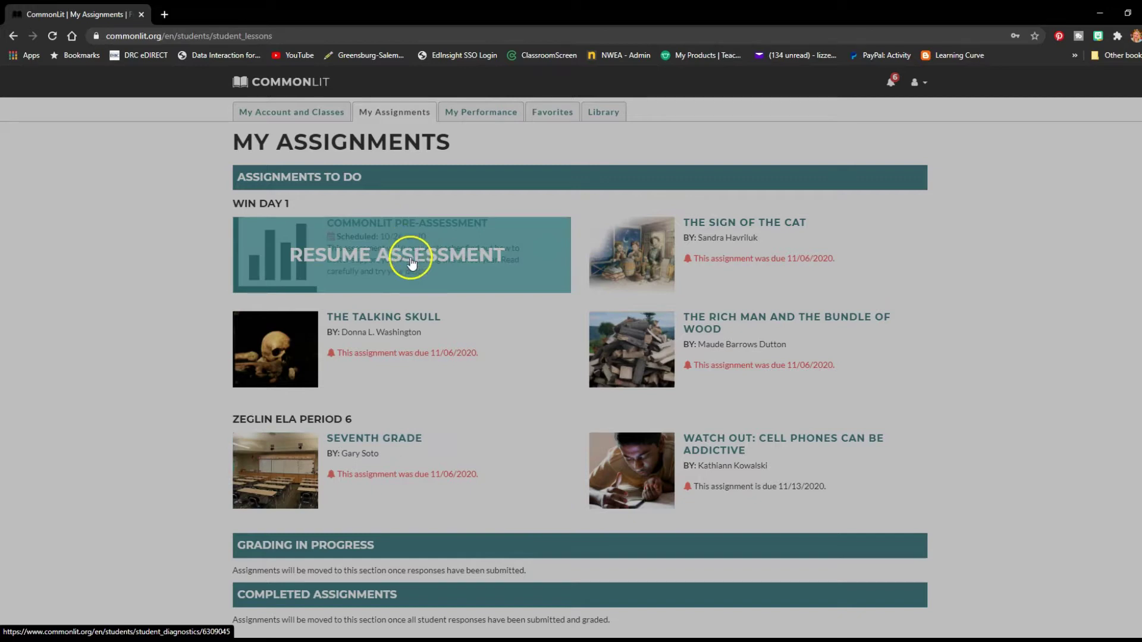
left_click(332, 246)
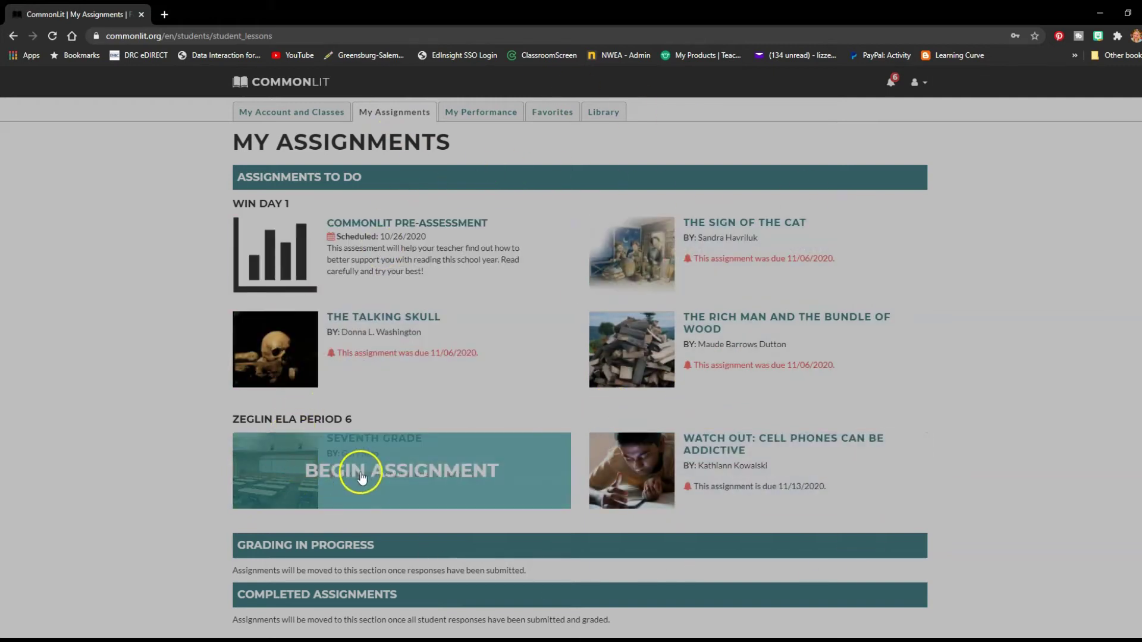
left_click(345, 464)
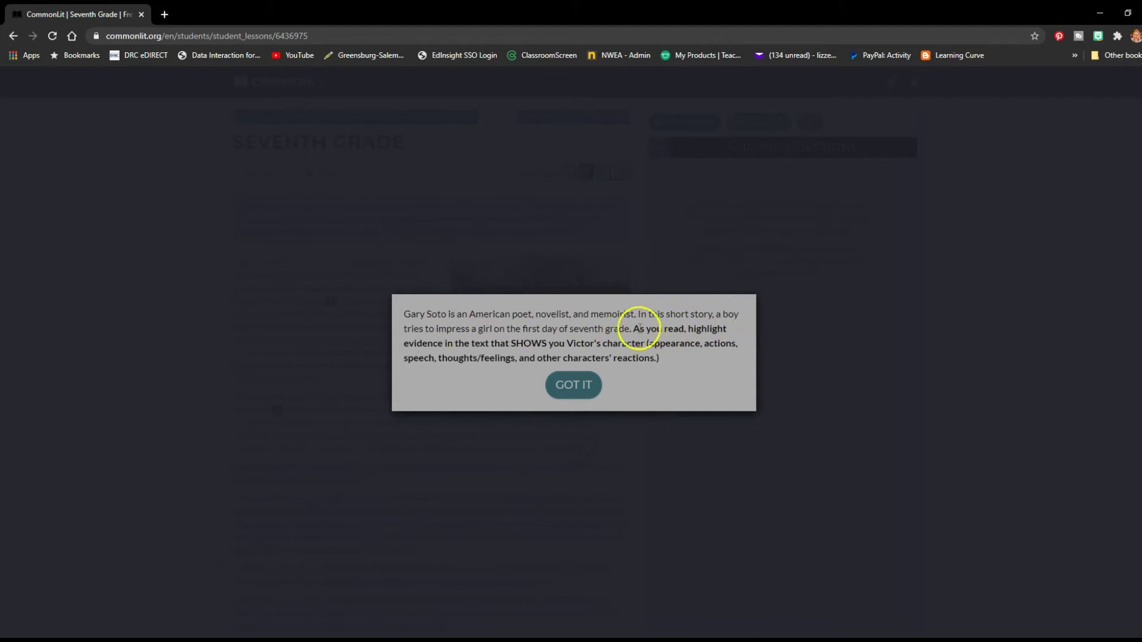
Dismiss the highlighting introduction with GOT IT and close the browser context menu
left_click_drag(634, 328, 681, 357)
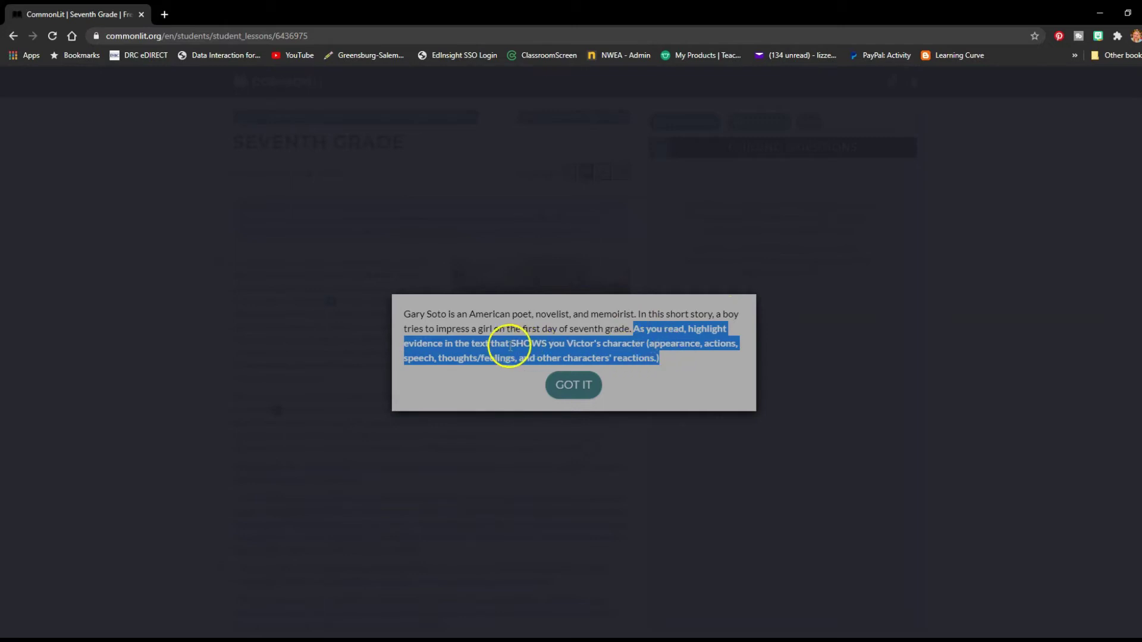
left_click(570, 386)
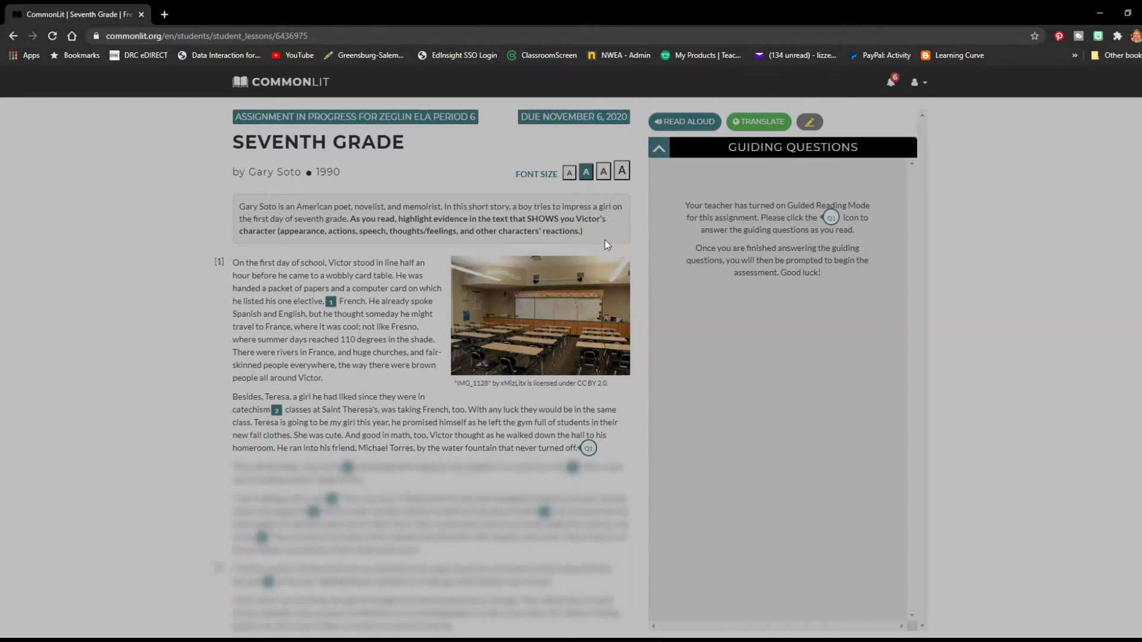
right_click(640, 237)
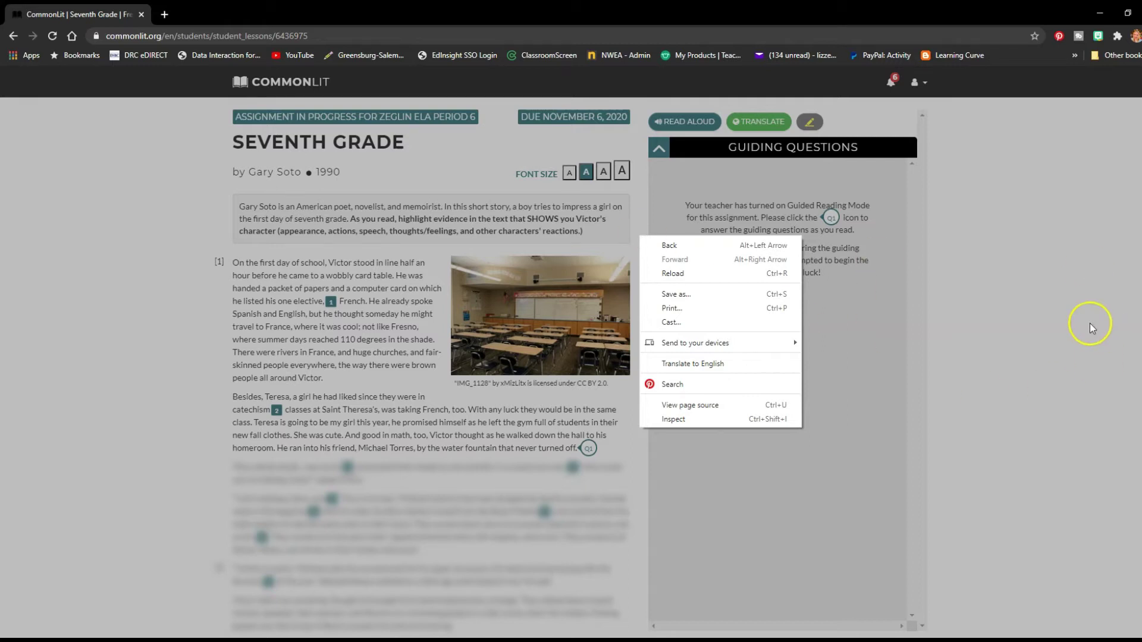
left_click(1071, 327)
scroll(1069, 330, "down", 1)
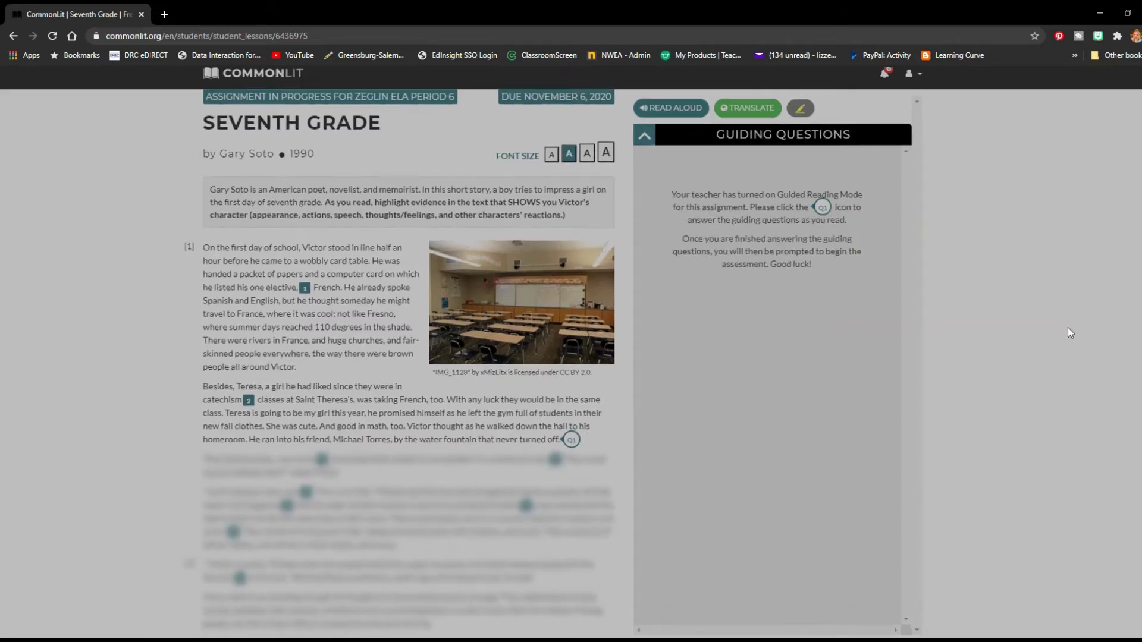
Switch the passage and Guiding Questions text to the largest A font size
scroll(1068, 327, "up", 5)
scroll(1069, 327, "down", 2)
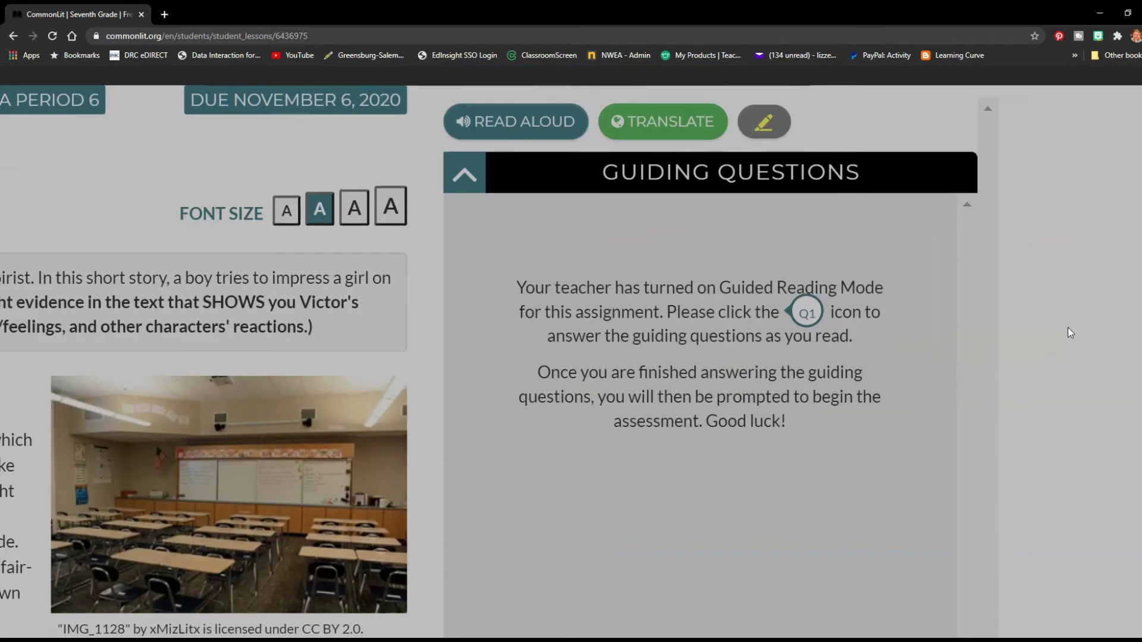
scroll(1069, 327, "up", 2)
scroll(1068, 327, "down", 1)
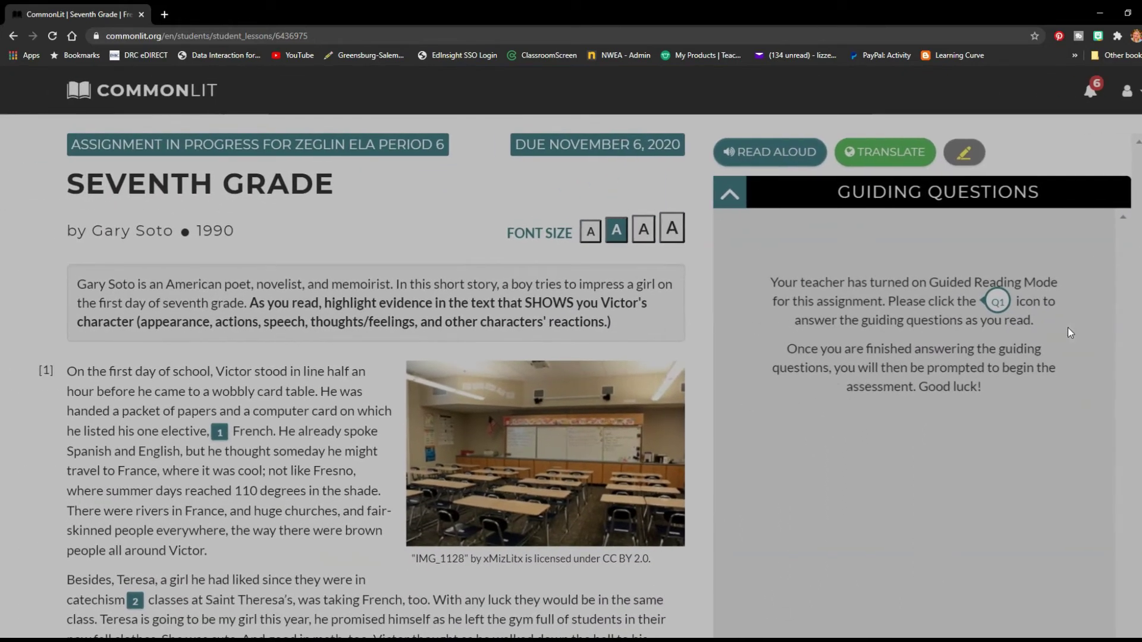
left_click(672, 232)
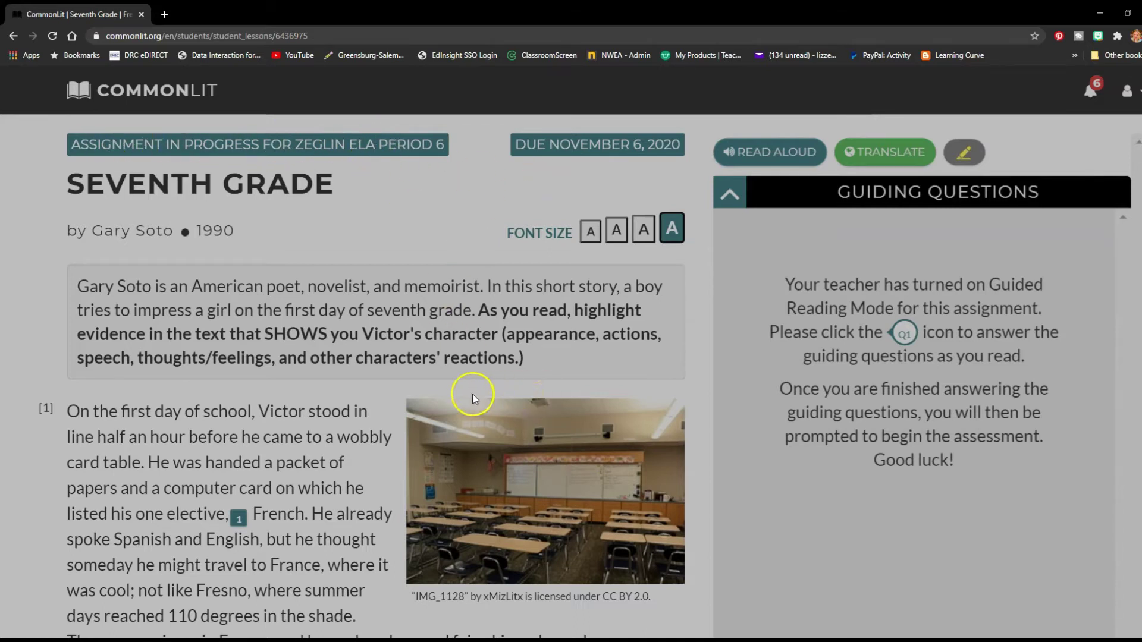
left_click_drag(534, 359, 494, 310)
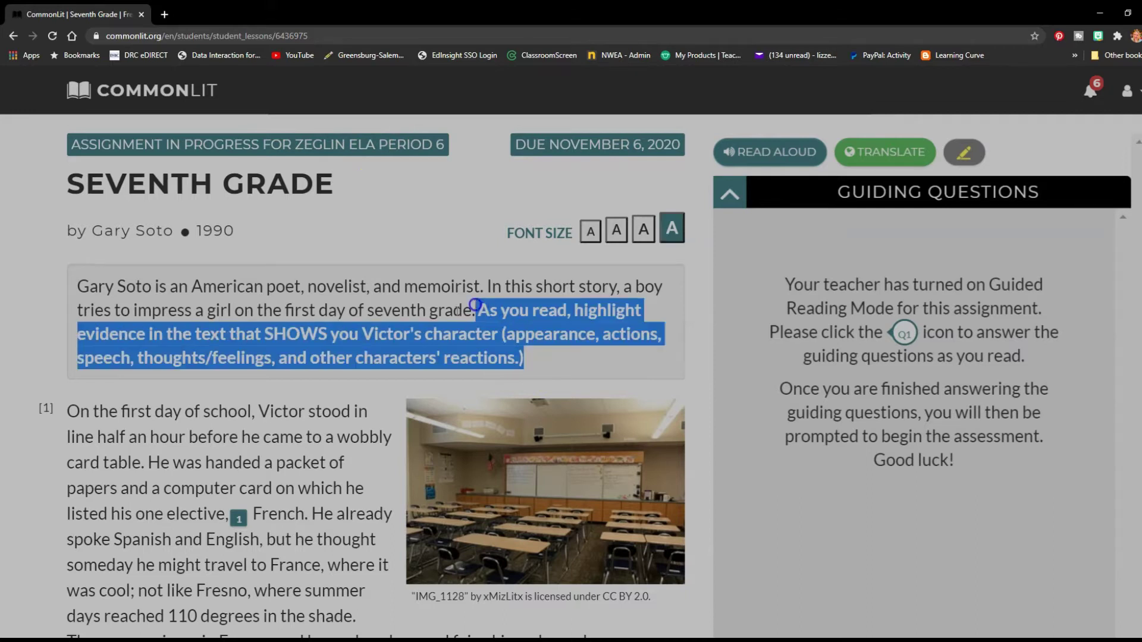
Turn on Read Aloud, play the passage opening, pause it, and clear the selection
left_click(728, 153)
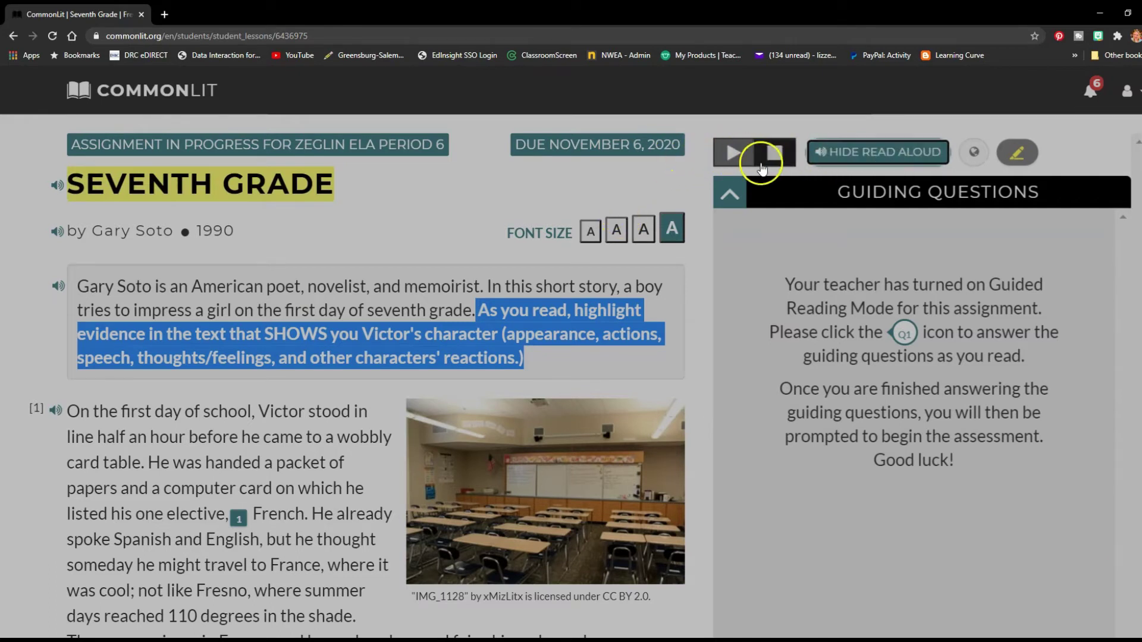
left_click(731, 156)
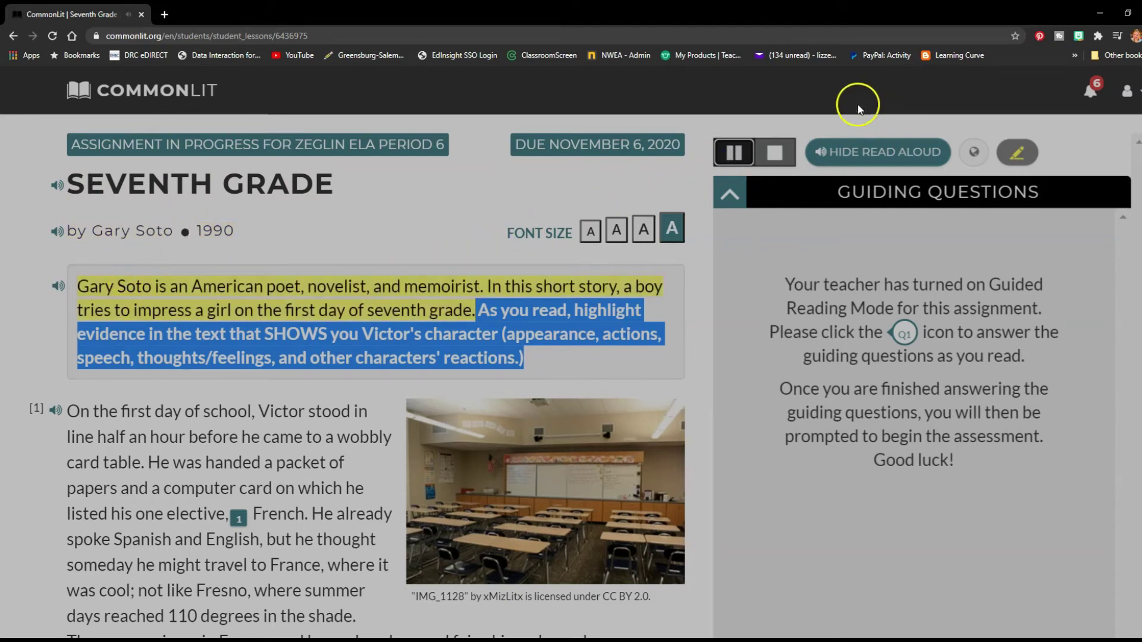
left_click(740, 156)
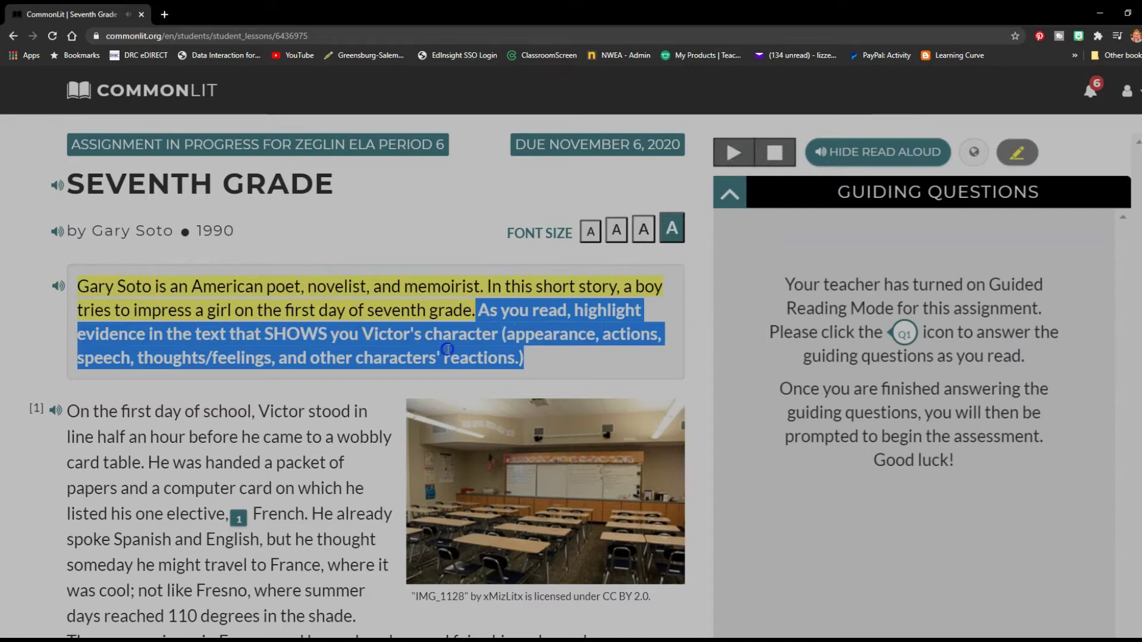
left_click(590, 370)
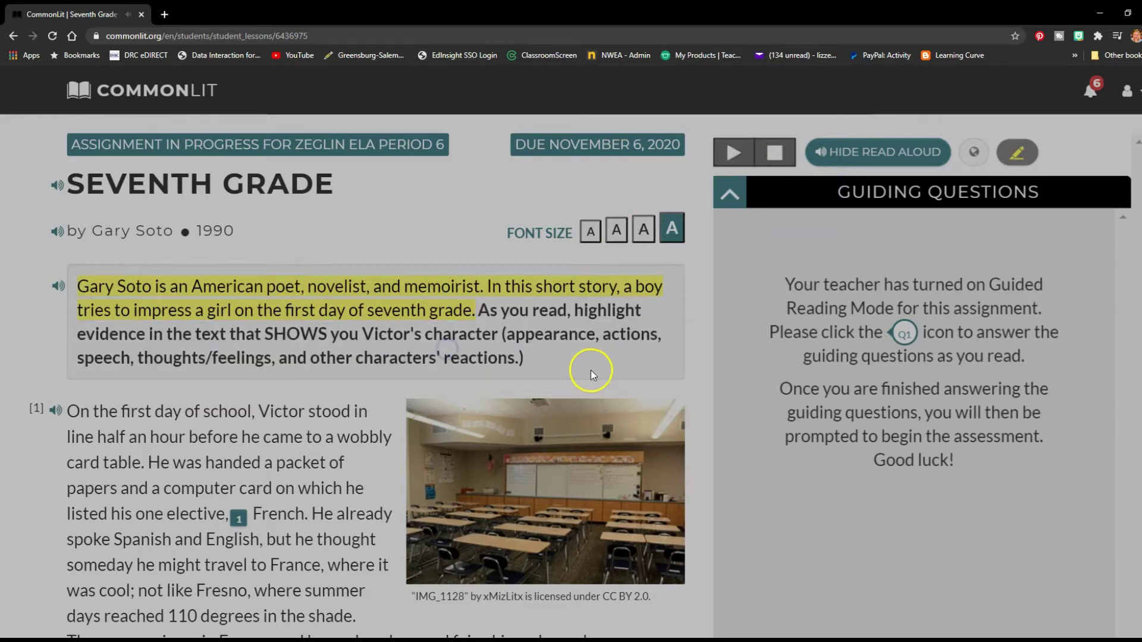
Highlight 'She was cute. And good in math, too.' in pink using annotation mode
left_click(1009, 158)
scroll(335, 441, "down", 1)
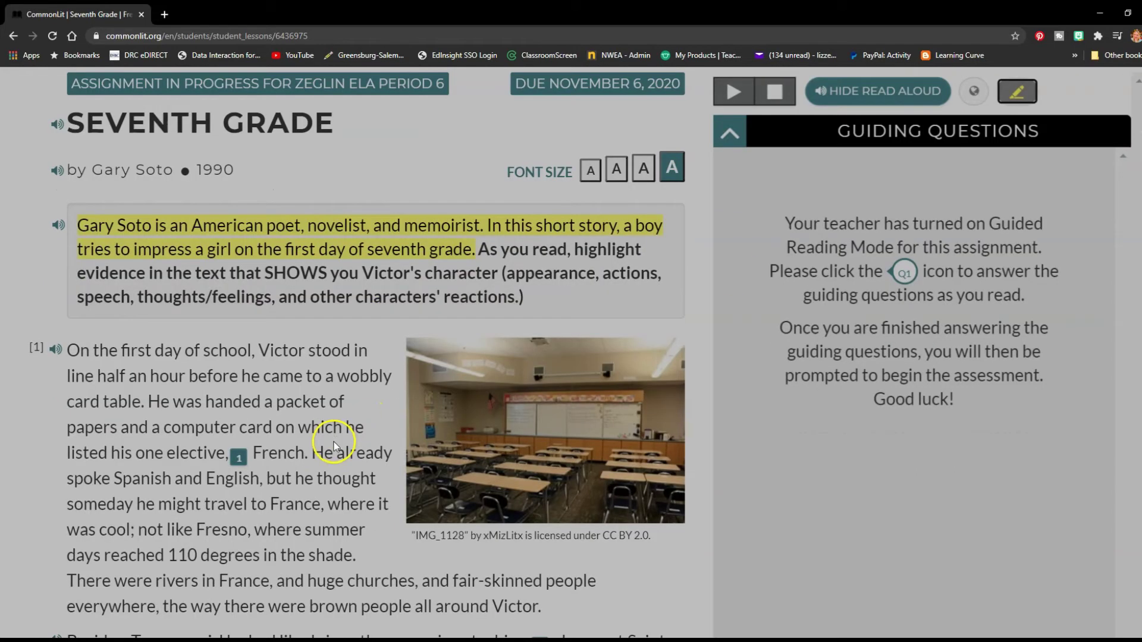
scroll(335, 442, "down", 2)
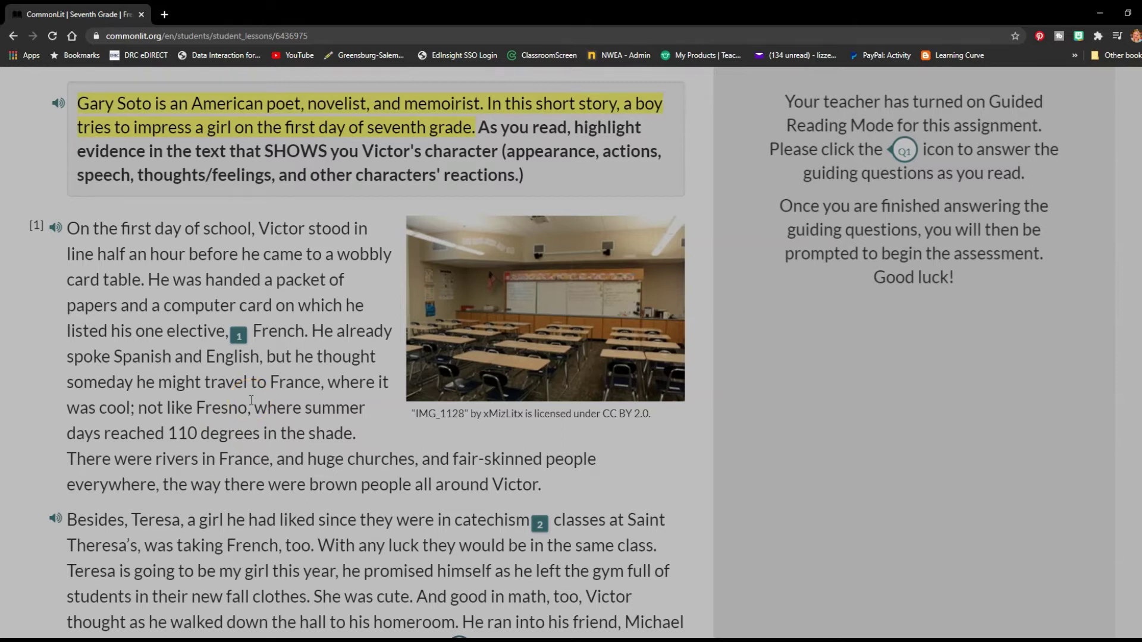
scroll(251, 400, "down", 3)
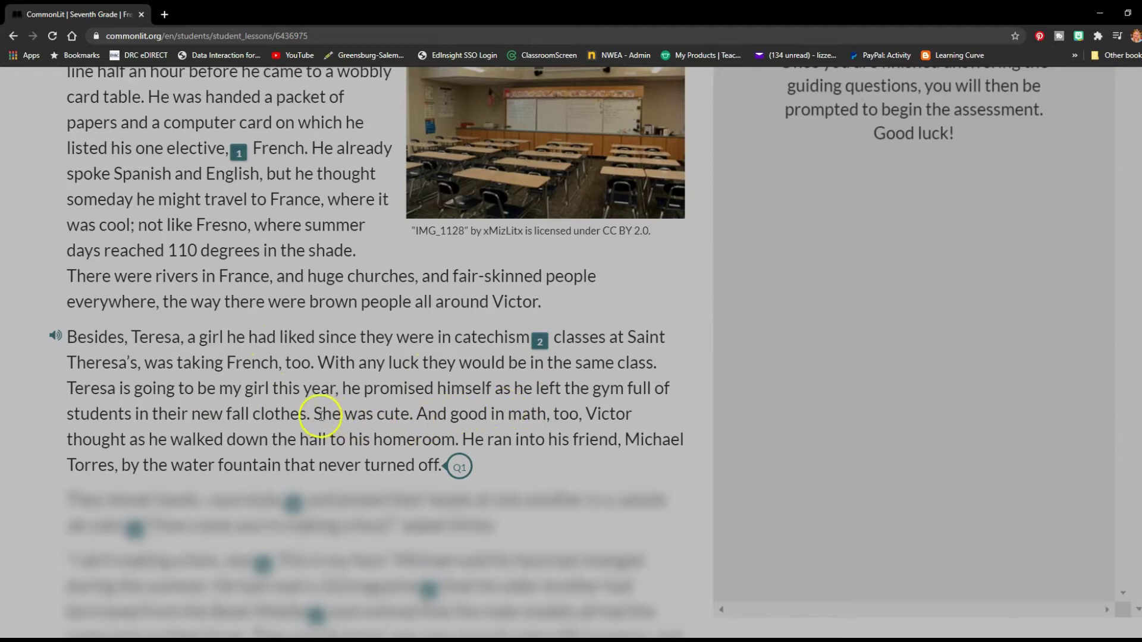
left_click_drag(317, 415, 586, 414)
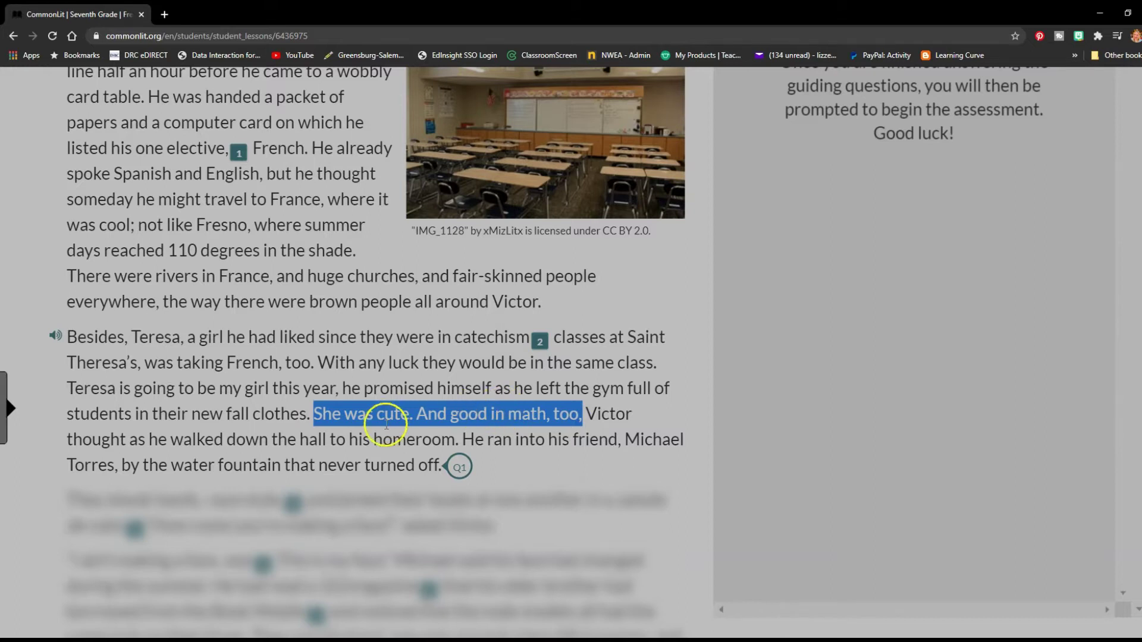
key("ctrl+minus")
key("ctrl+minus")
key("ctrl+minus")
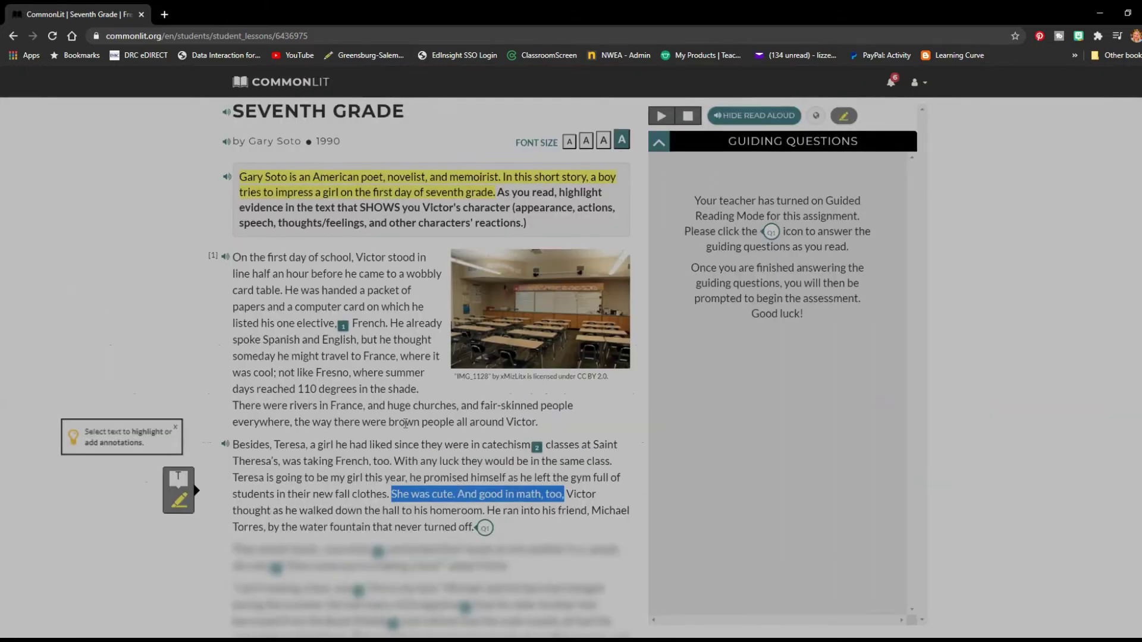
mouse_move(178, 500)
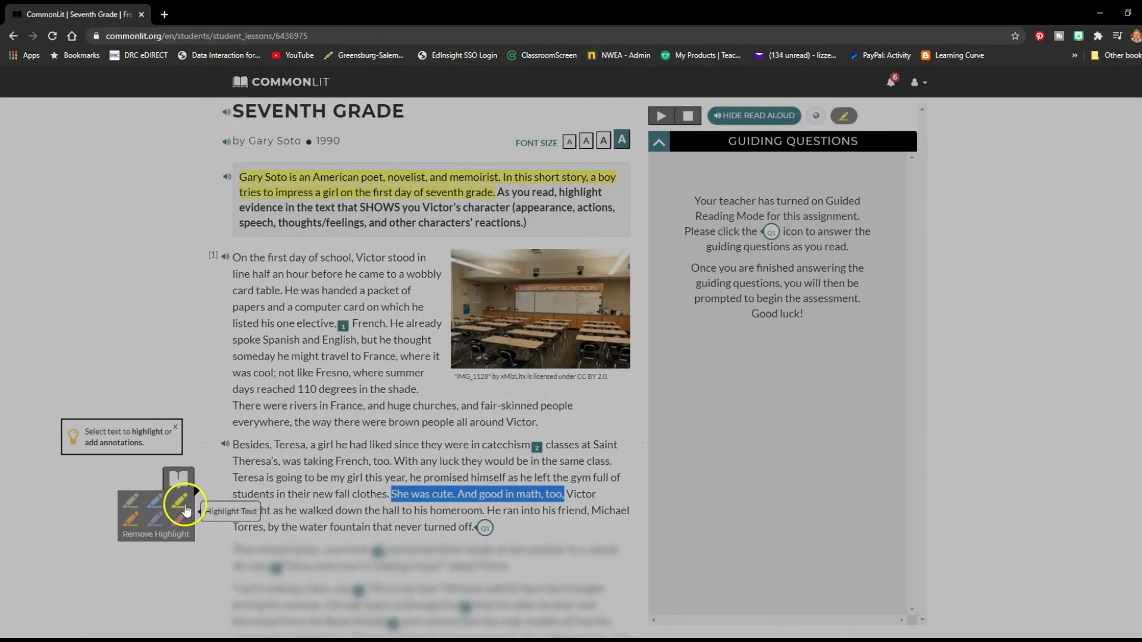
left_click(177, 523)
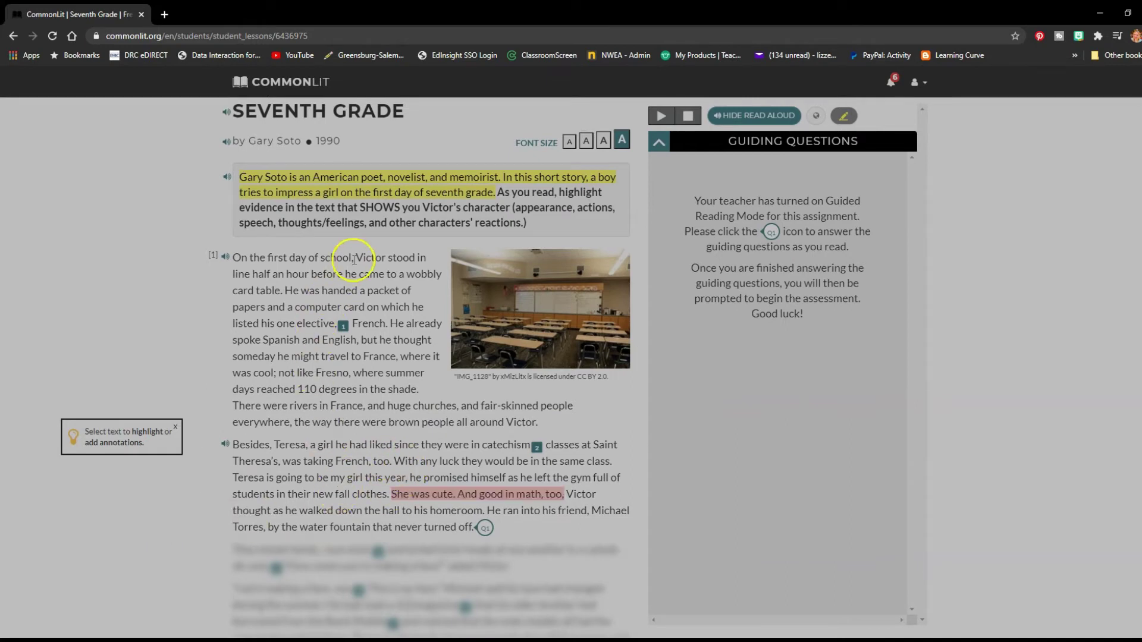
Highlight the phrase 'Victor stood in line half an hour' in yellow
left_click_drag(368, 260, 315, 277)
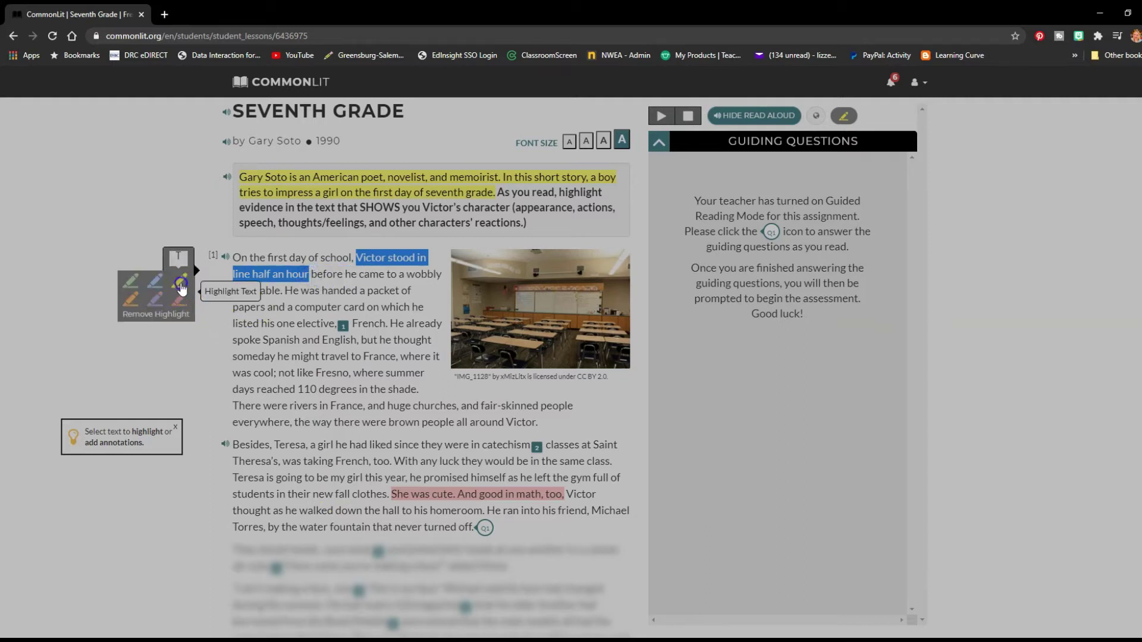
left_click(179, 279)
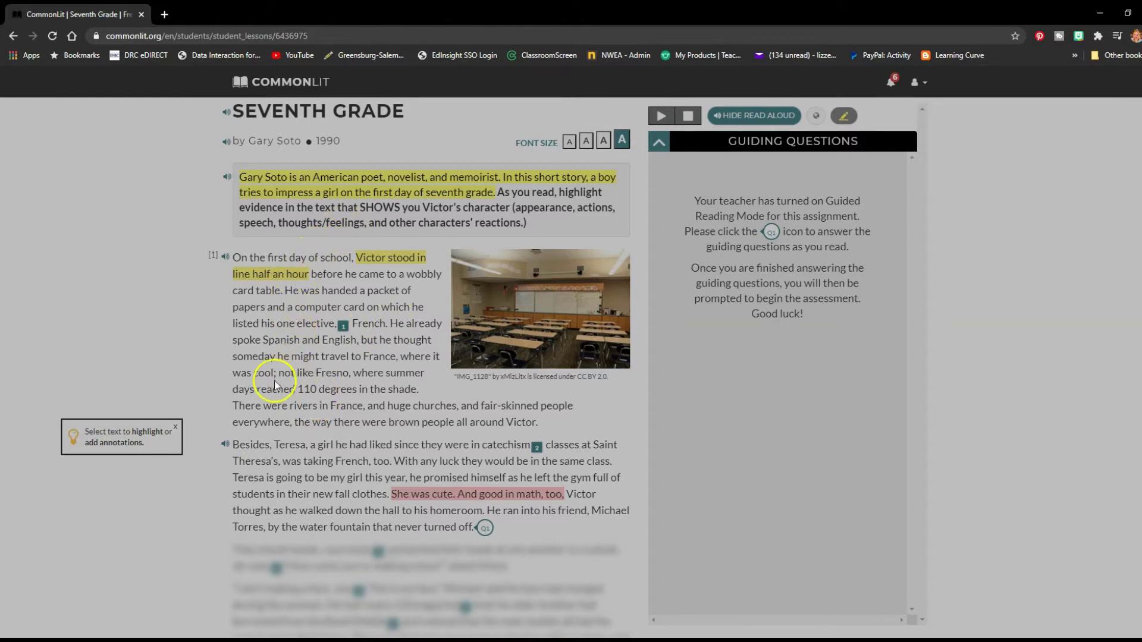
scroll(291, 399, "down", 1)
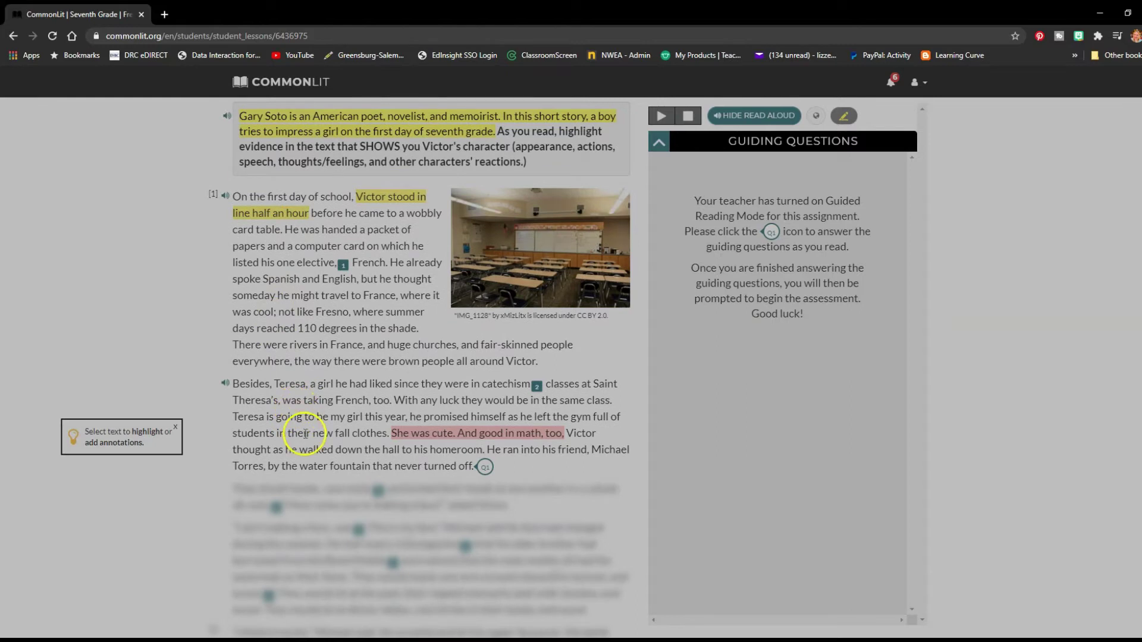
Show footnote 1's definition of 'elective': a class not required in a course of study
scroll(301, 428, "up", 2)
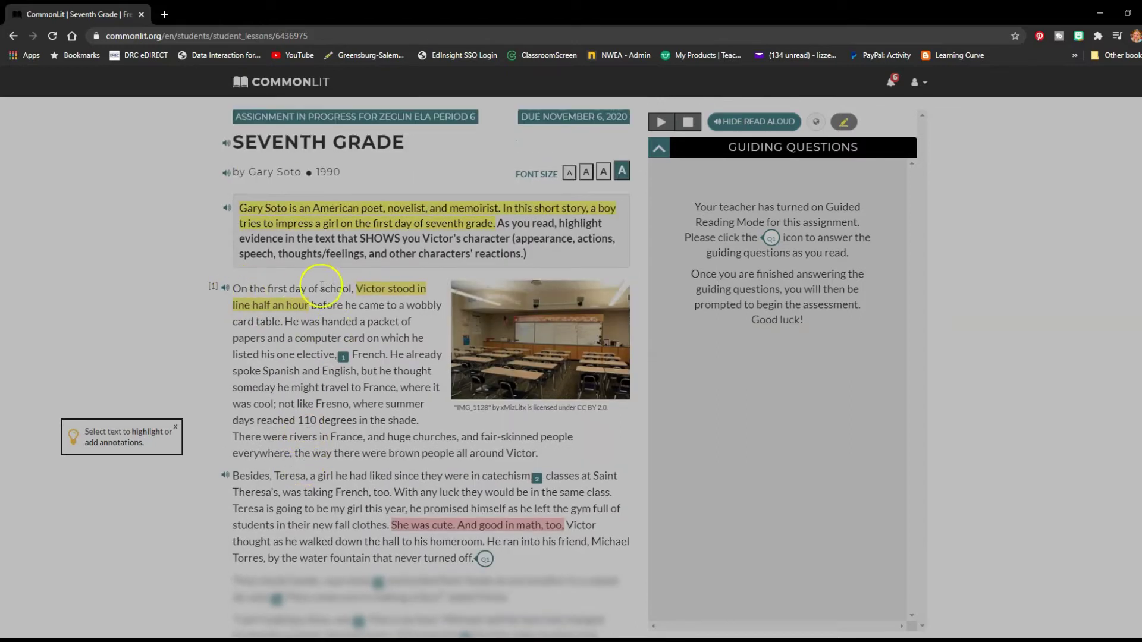
left_click(344, 358)
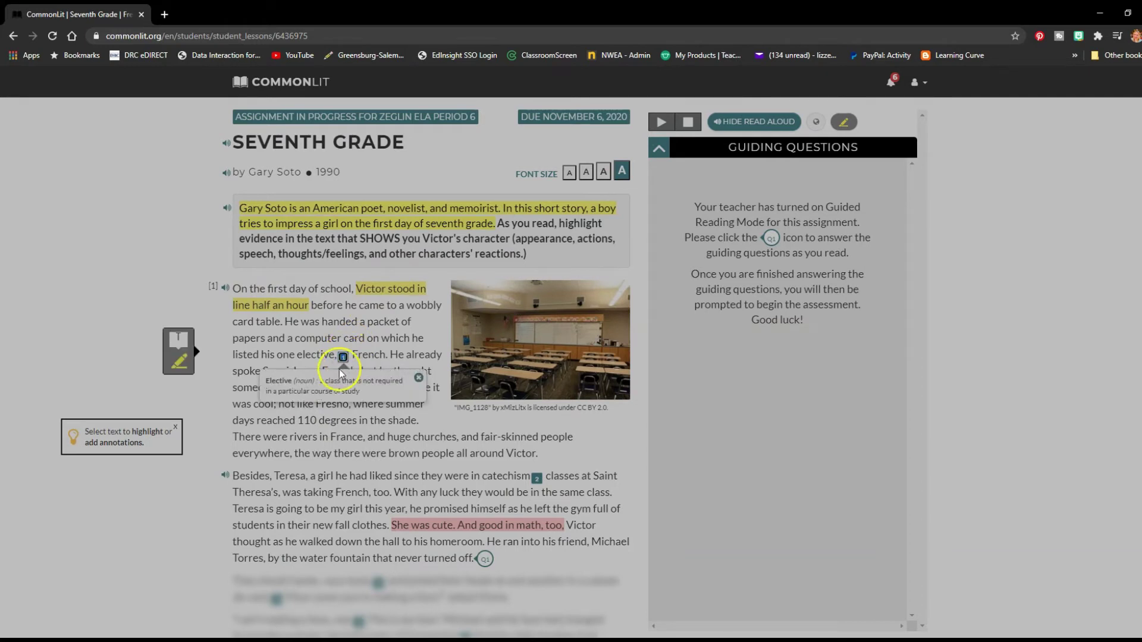
right_click(338, 384)
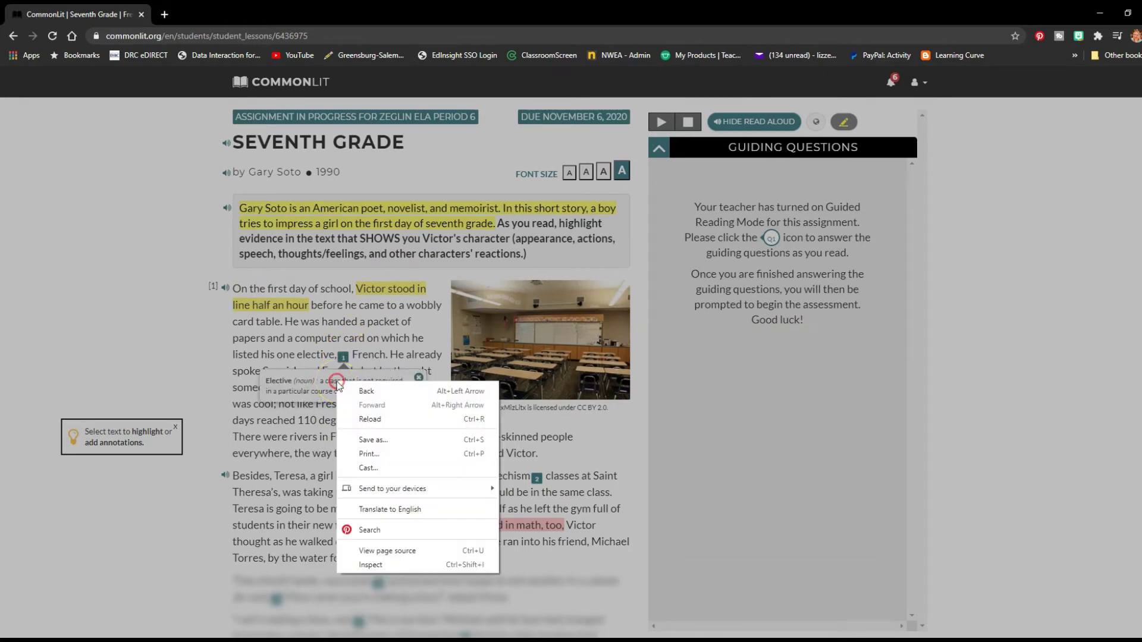
left_click(75, 317)
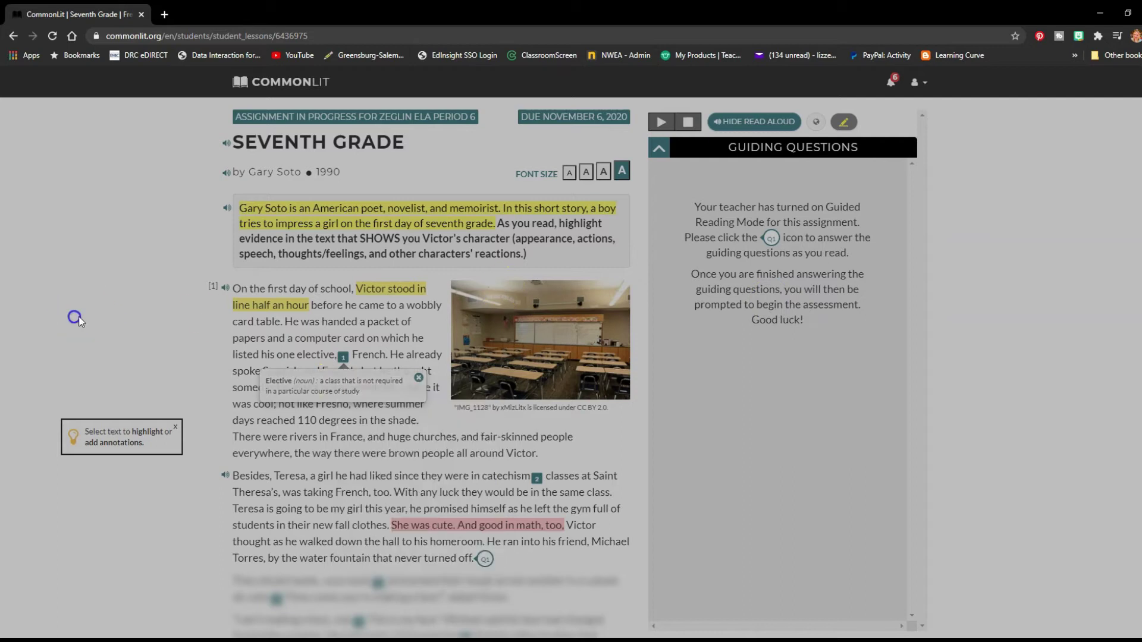
scroll(276, 351, "up", 5)
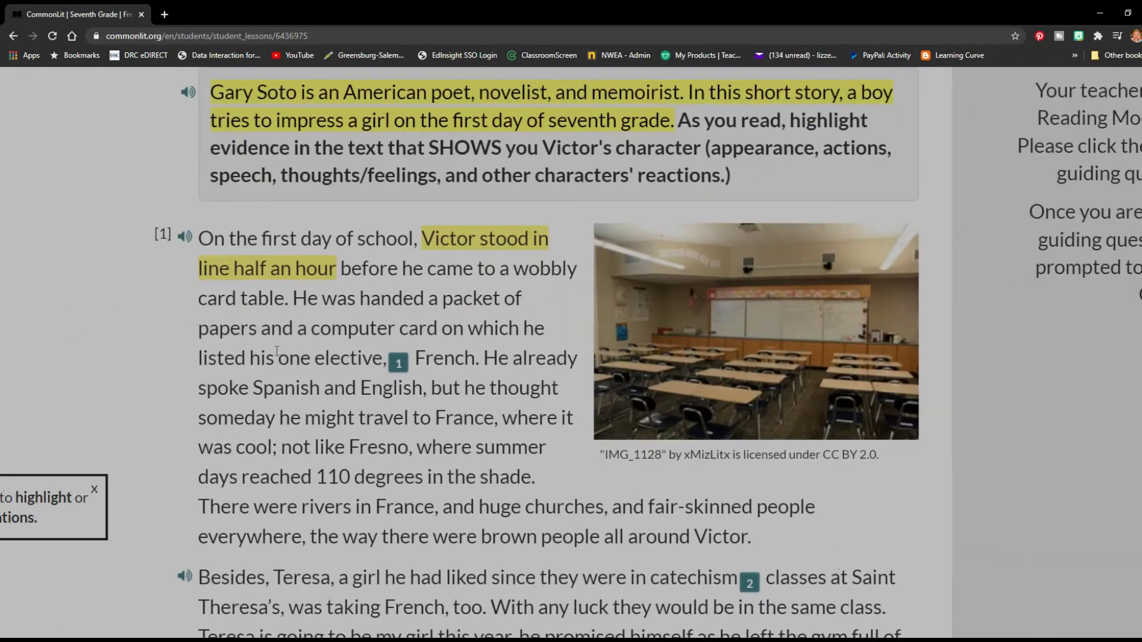
left_click(393, 369)
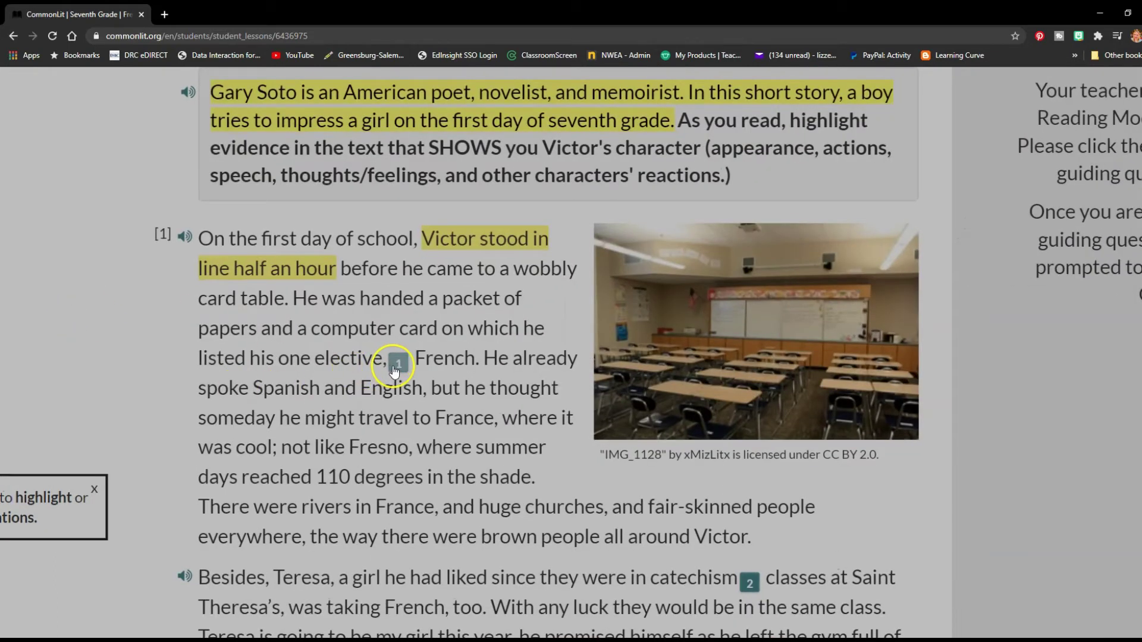
left_click(401, 363)
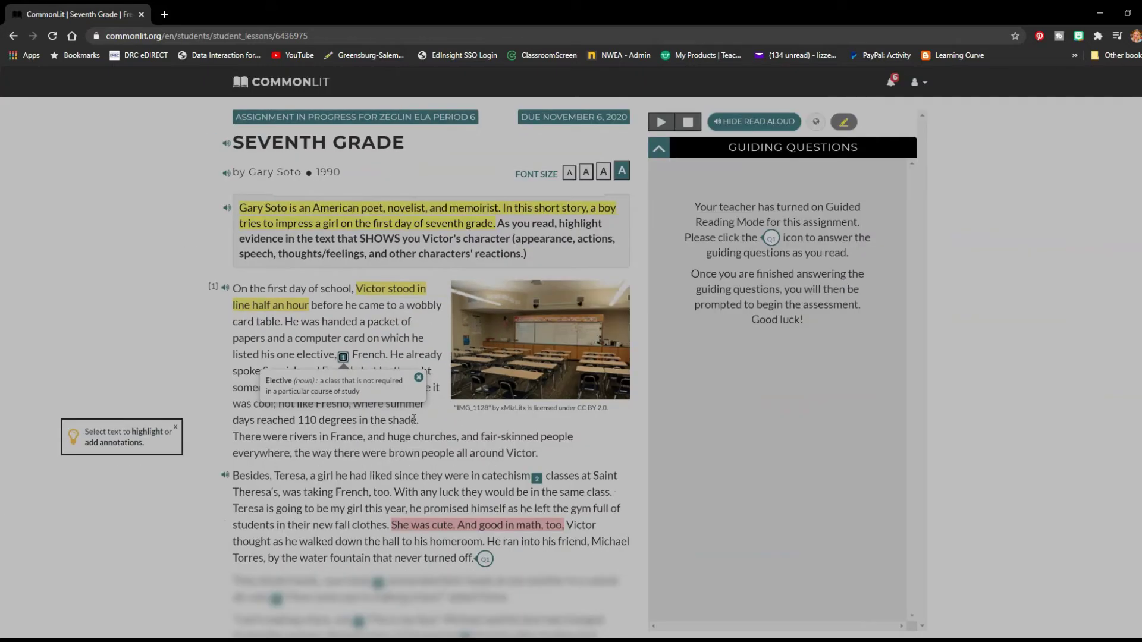
scroll(436, 434, "down", 15)
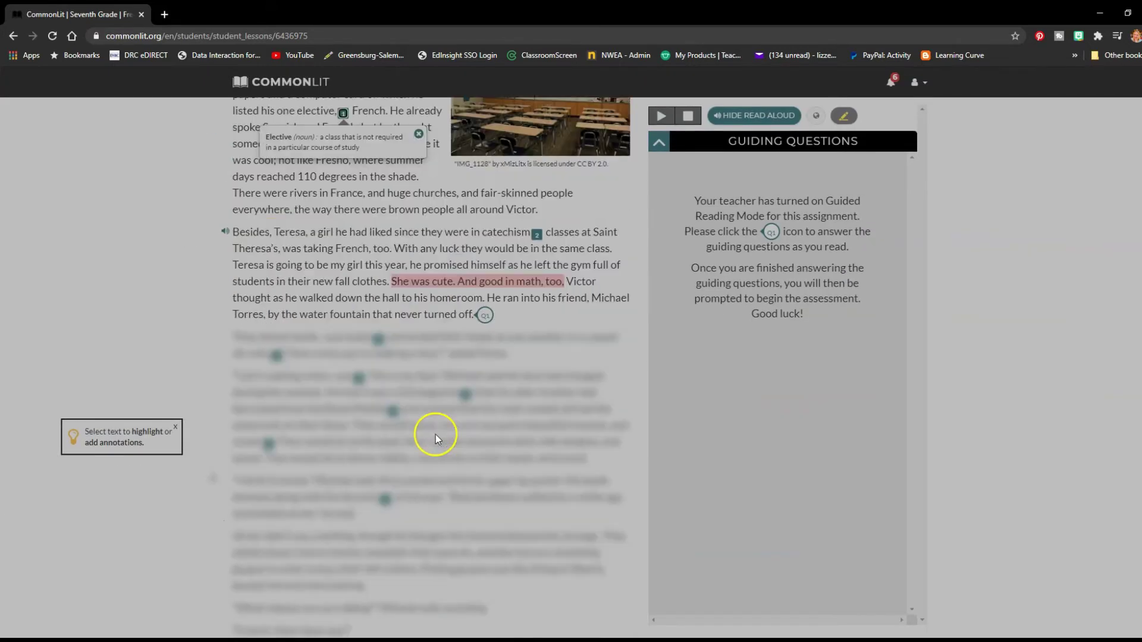
scroll(437, 435, "down", 10)
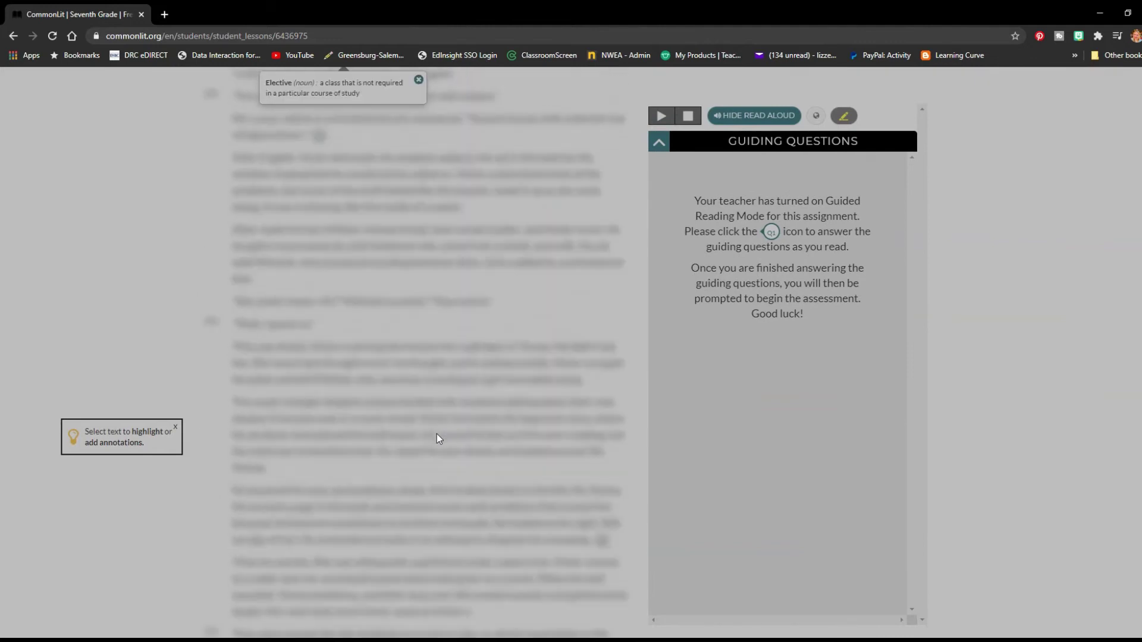
scroll(436, 434, "down", 10)
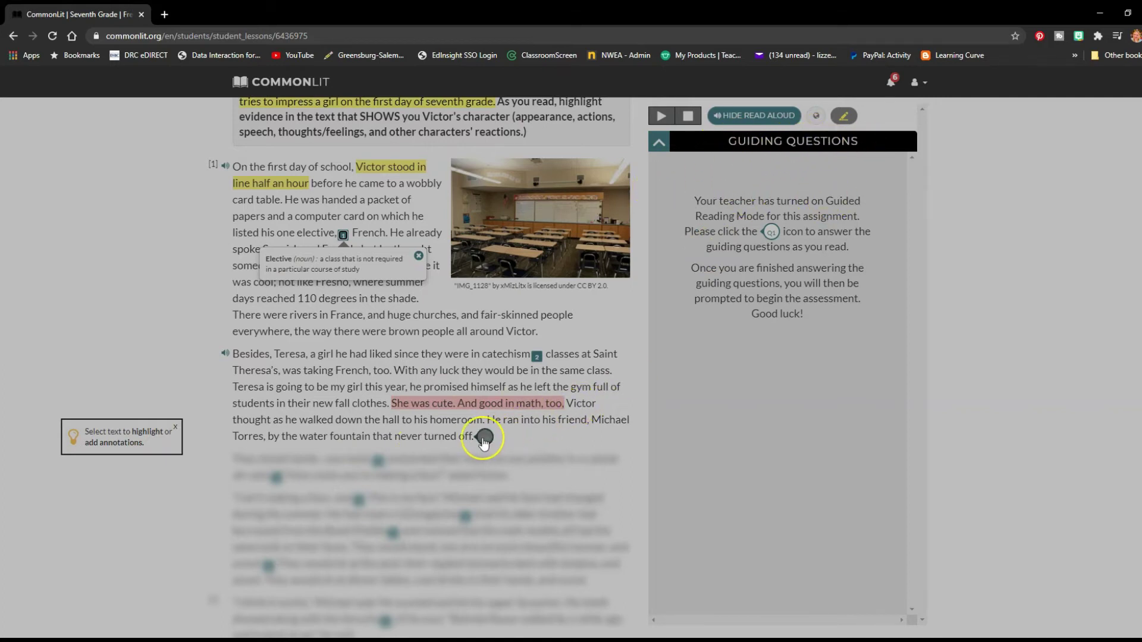
scroll(484, 442, "up", 5)
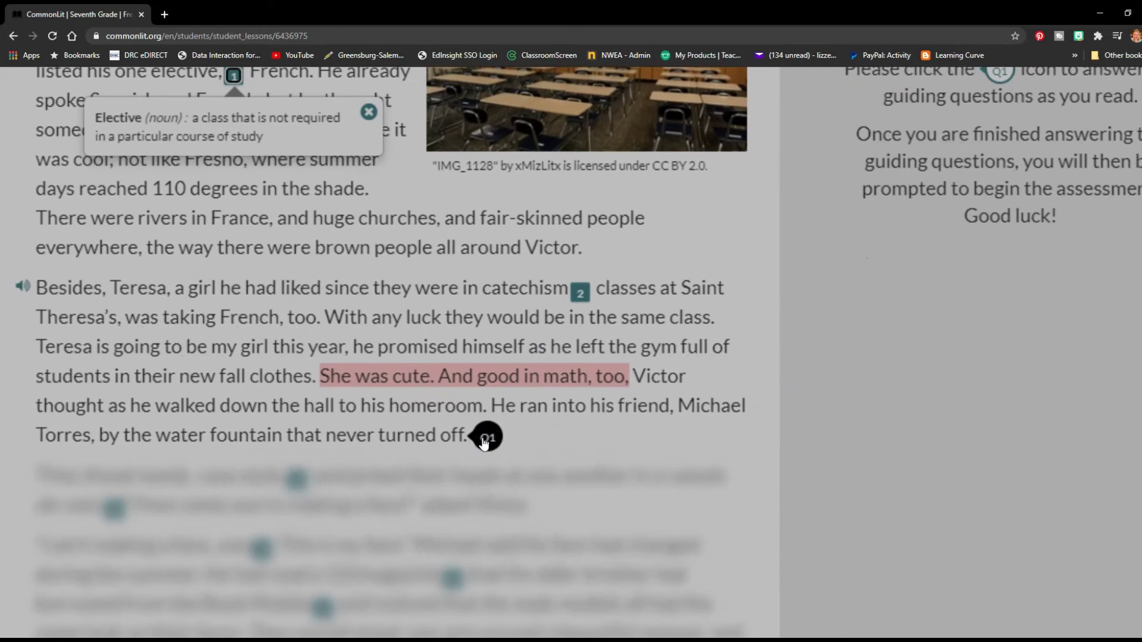
Answer guiding question 1 with 'Teresa might be in his class'
left_click(487, 440)
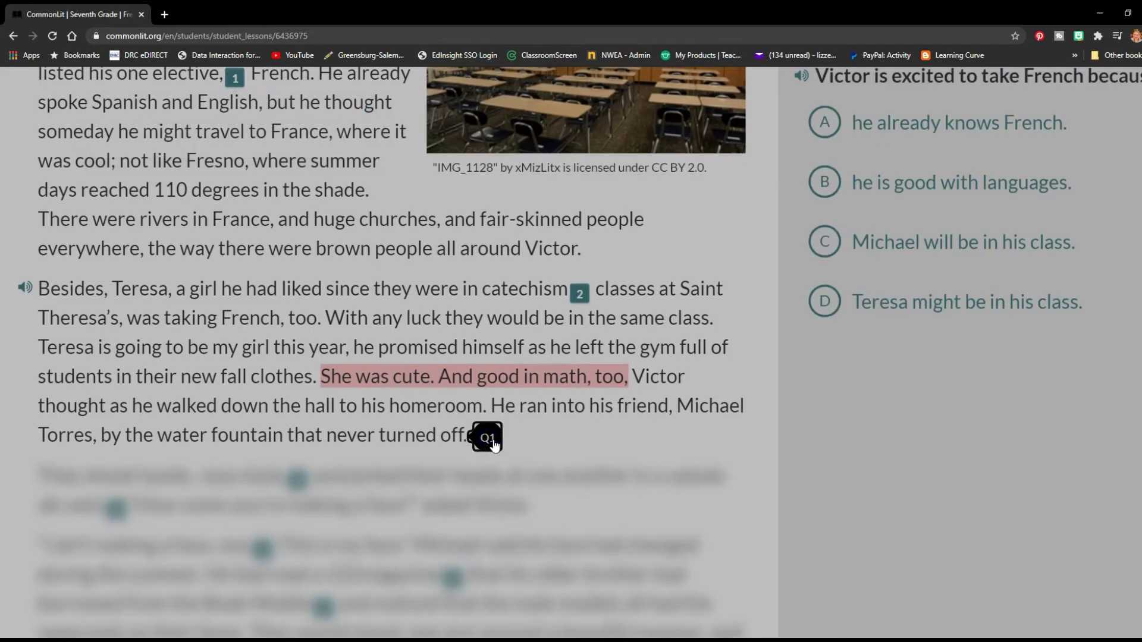
right_click(494, 441)
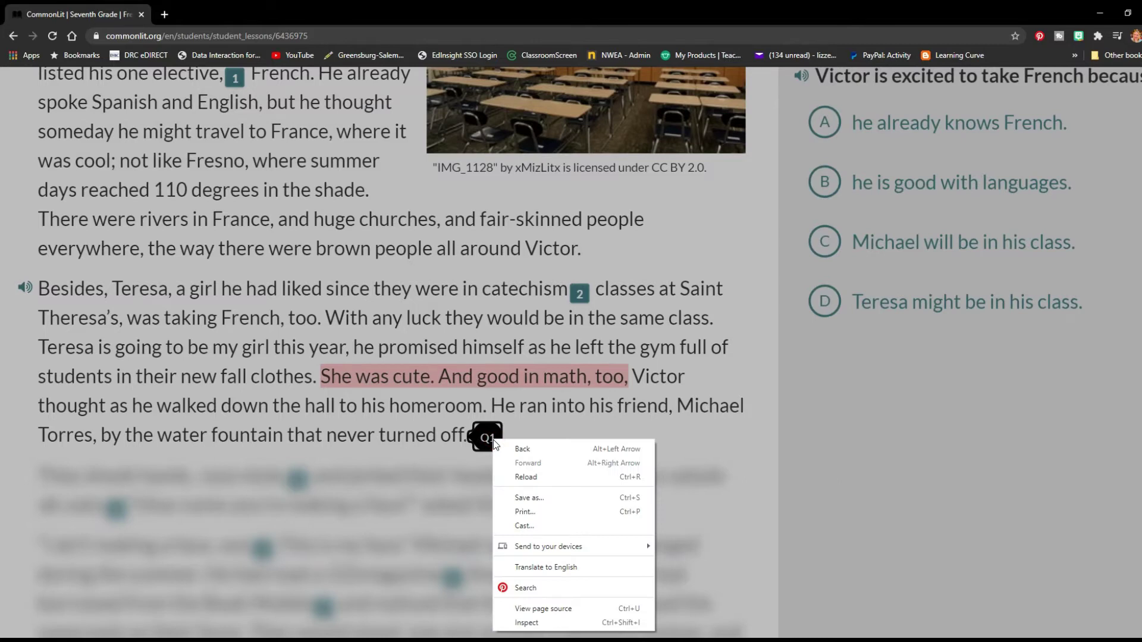
left_click(1025, 431)
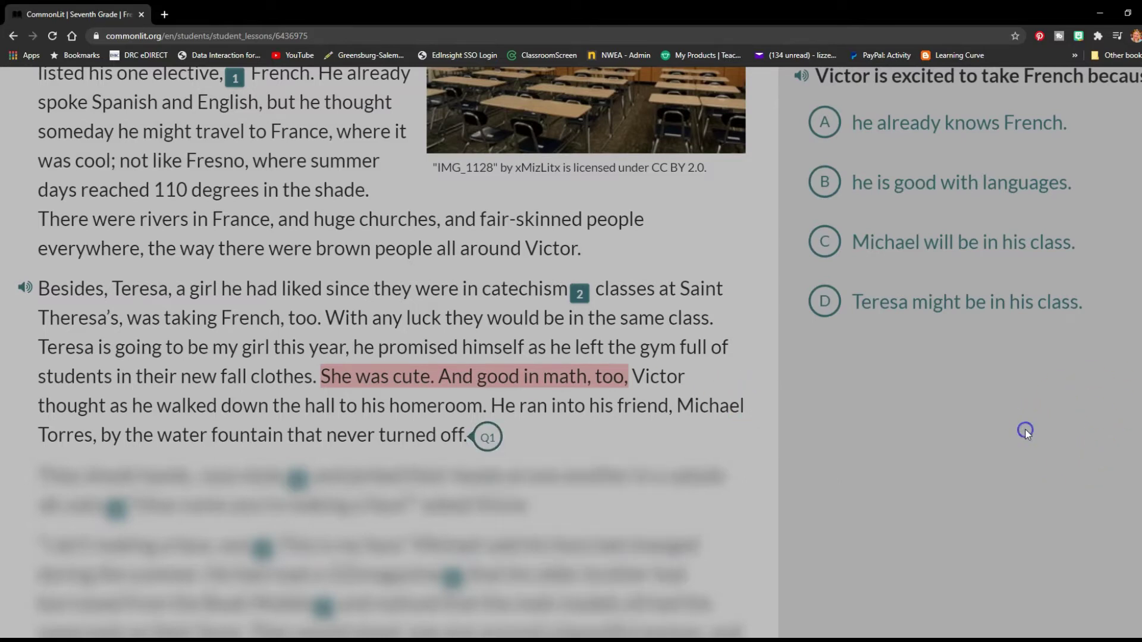
key("ctrl+0")
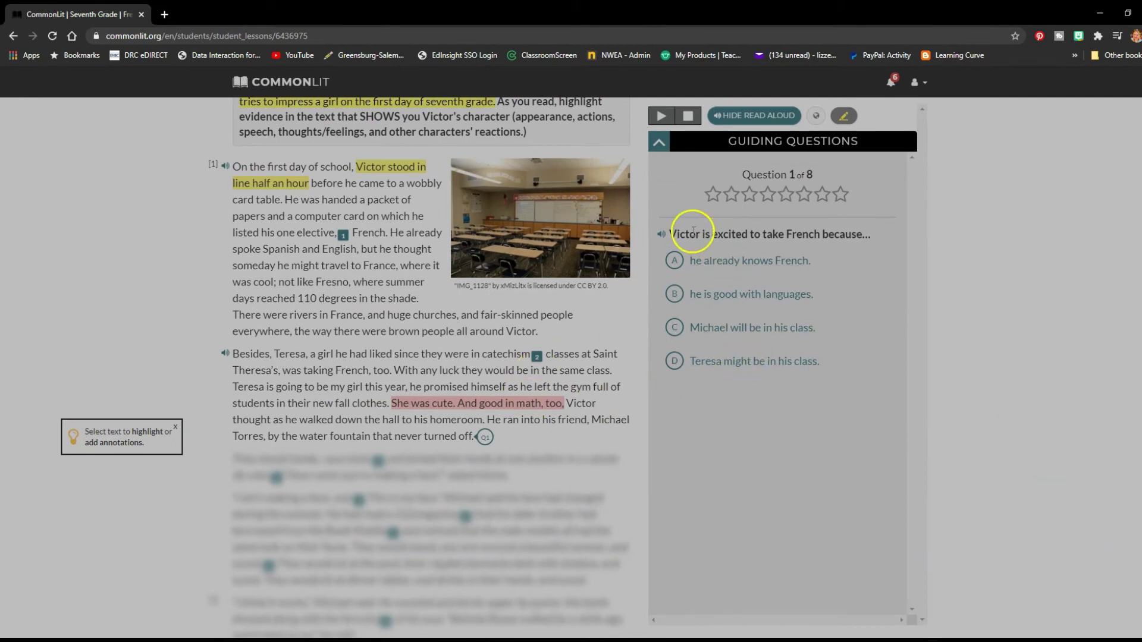
left_click(701, 360)
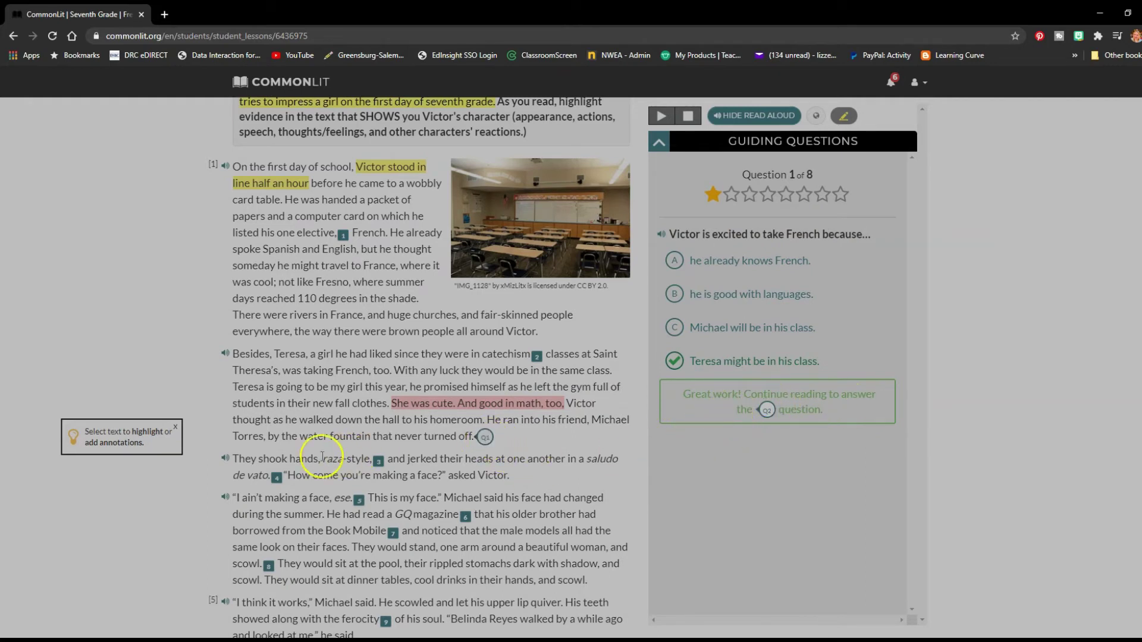
Select the sentence 'he thought his friend looked pretty strange'
scroll(375, 473, "down", 5)
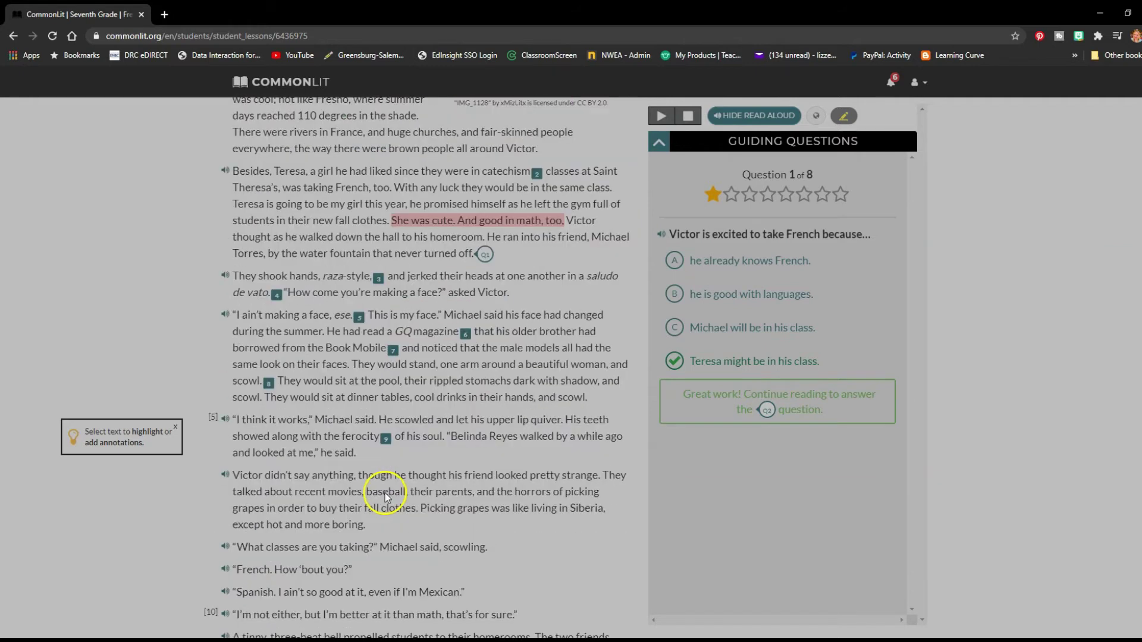
scroll(387, 494, "down", 1)
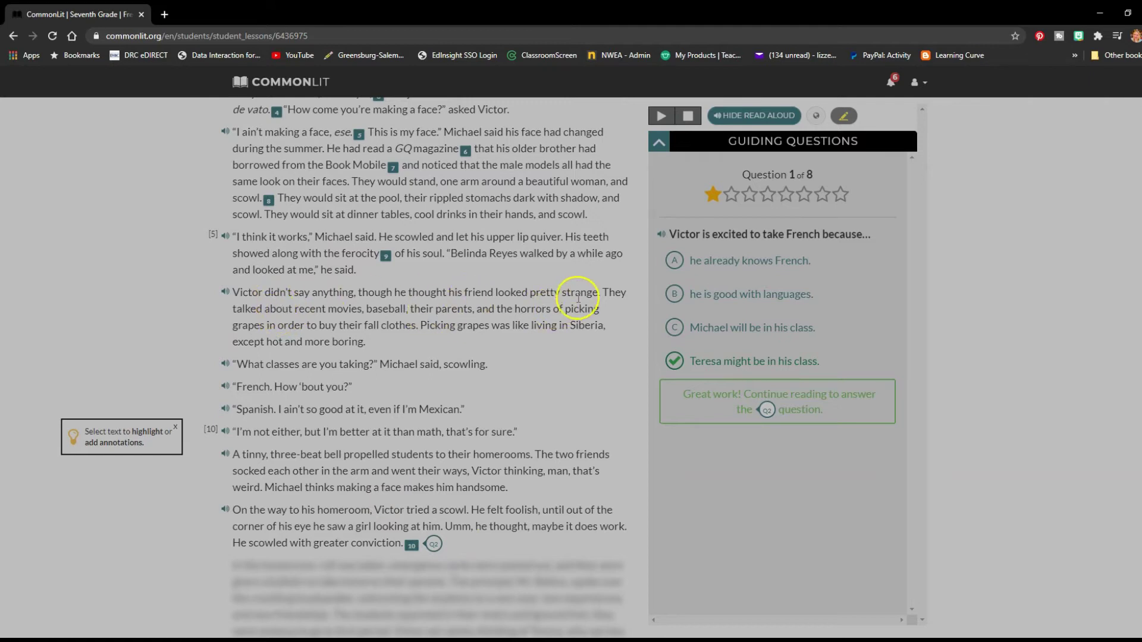
left_click_drag(602, 291, 402, 281)
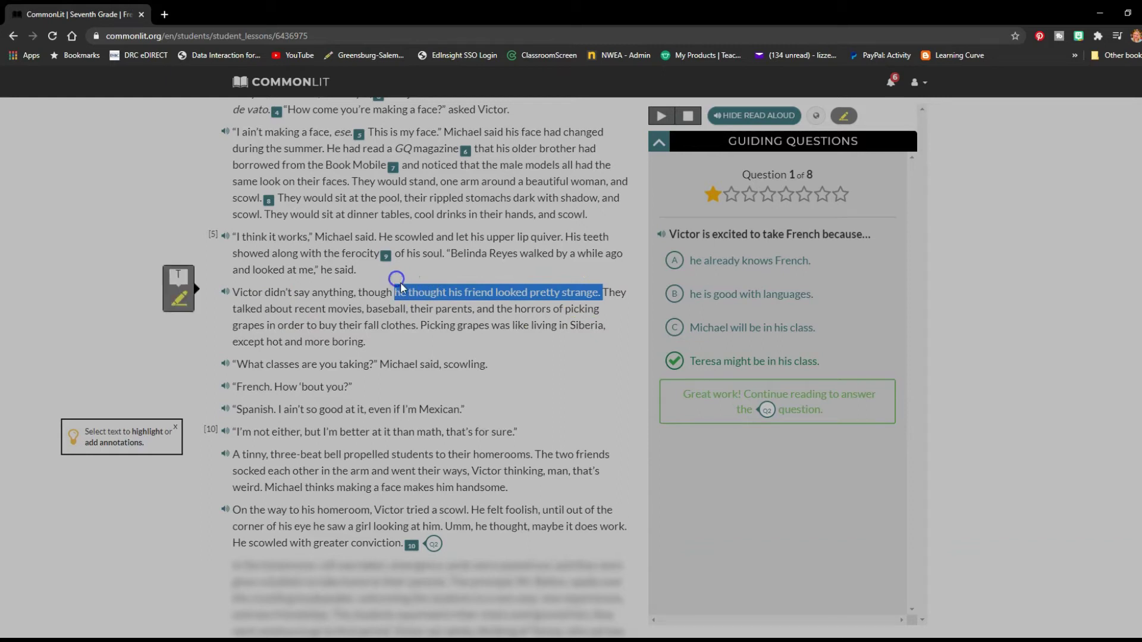
Highlight the sentence about Victor's strange-looking friend
left_click(171, 288)
left_click(155, 299)
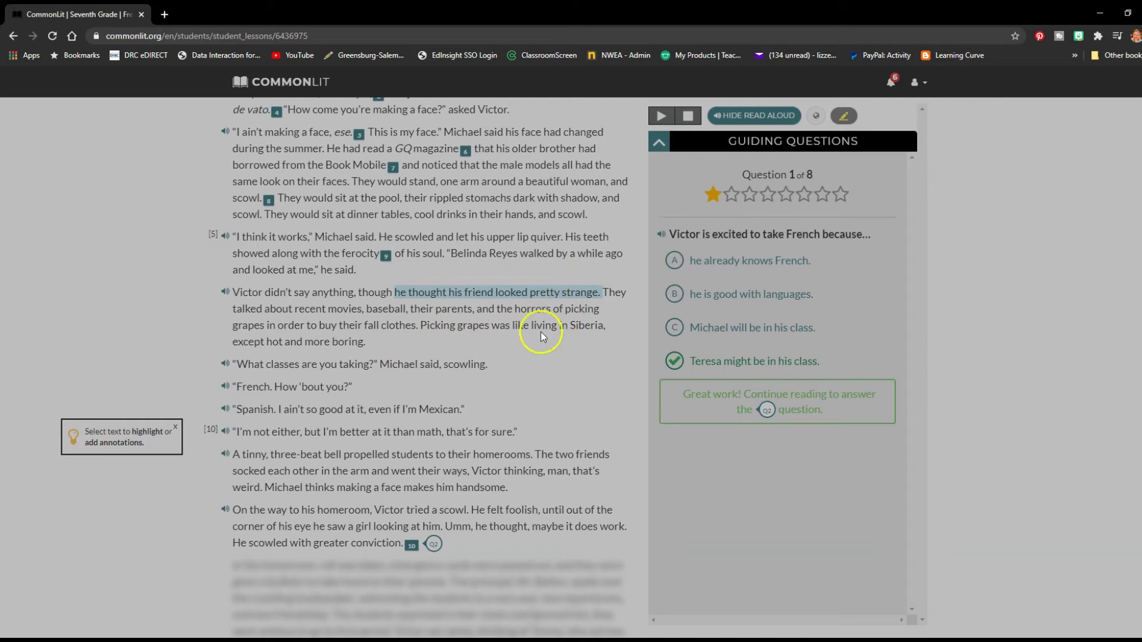
scroll(446, 408, "up", 7)
scroll(440, 397, "down", 3)
scroll(441, 411, "down", 6)
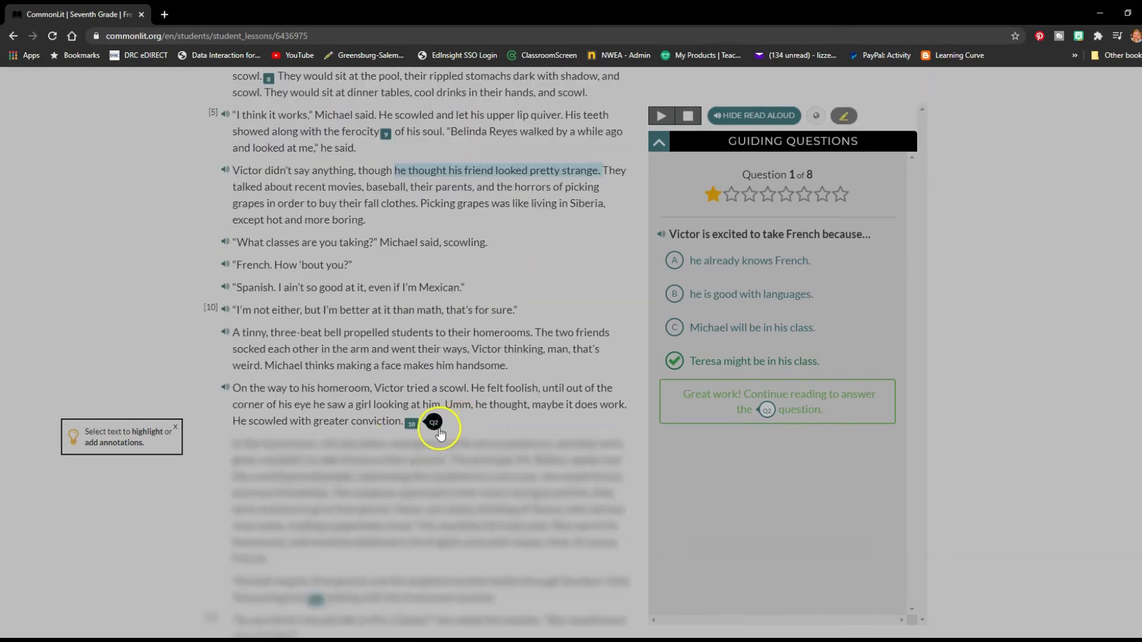
Answer guiding question 2: they think it gets girls' attention
left_click(439, 432)
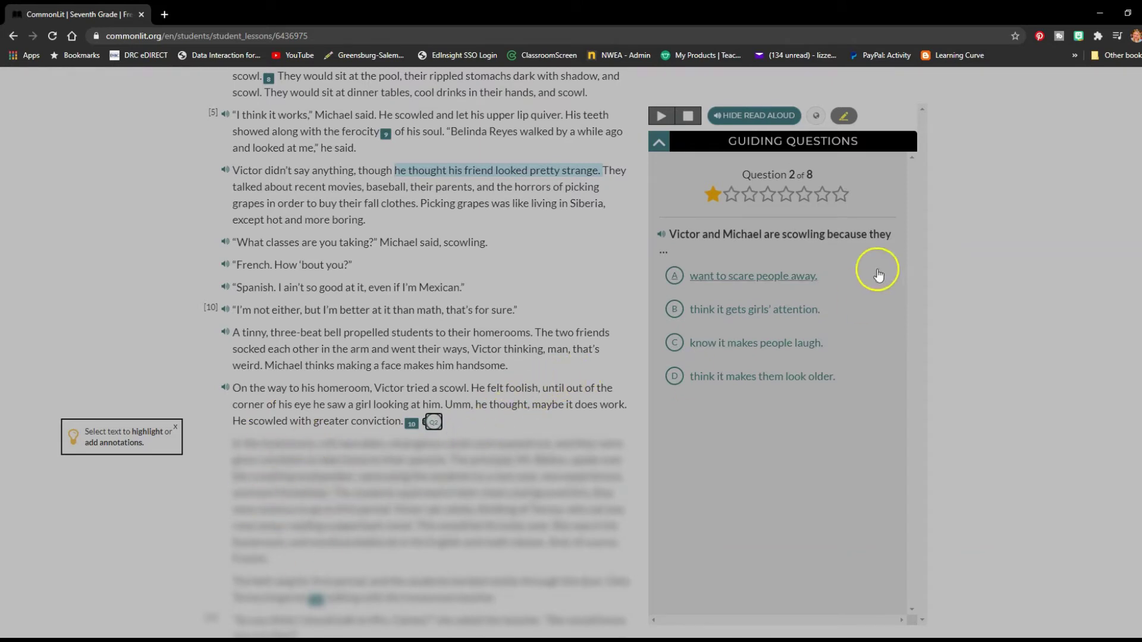
left_click(764, 300)
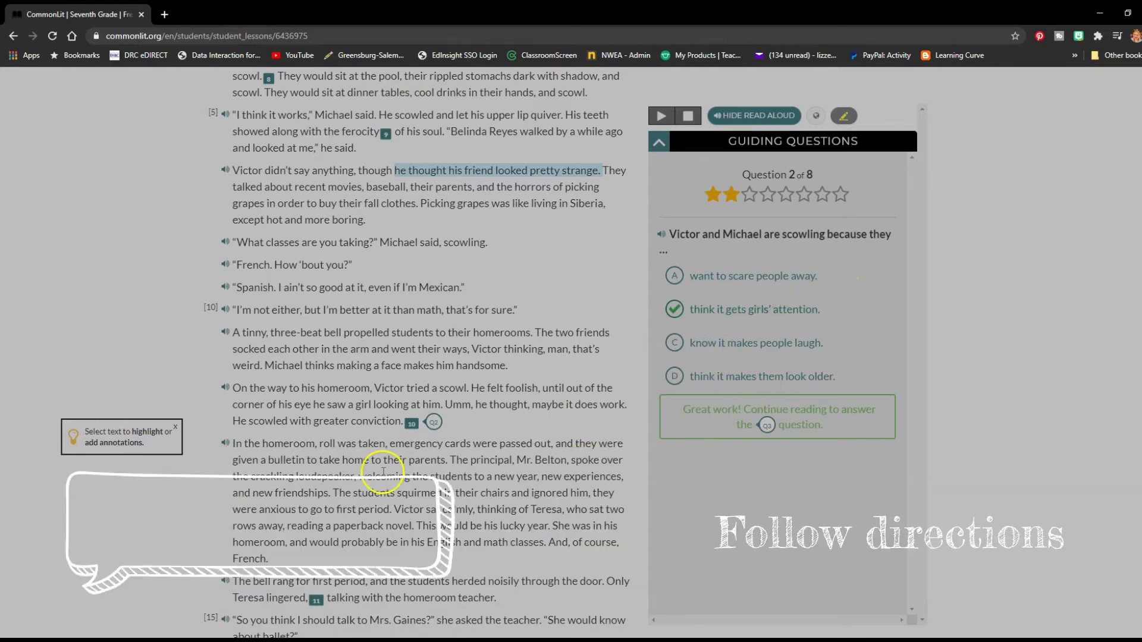
scroll(384, 473, "down", 5)
Answer guiding question 3, ending on 'he wants to have an excuse to talk to Teresa'
left_click(593, 450)
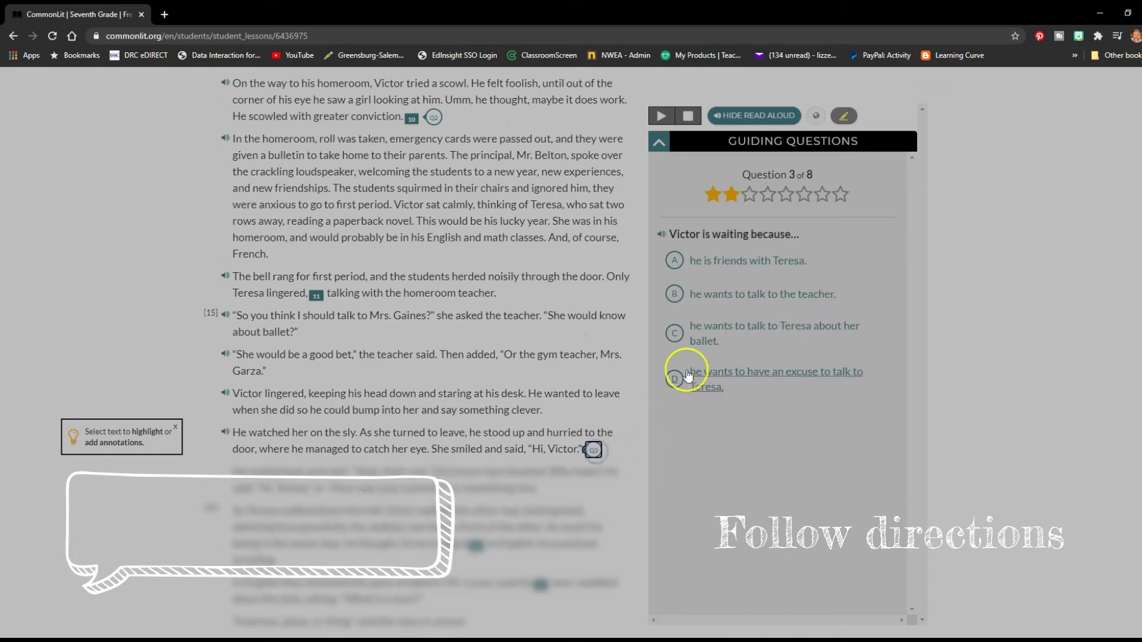
left_click(706, 306)
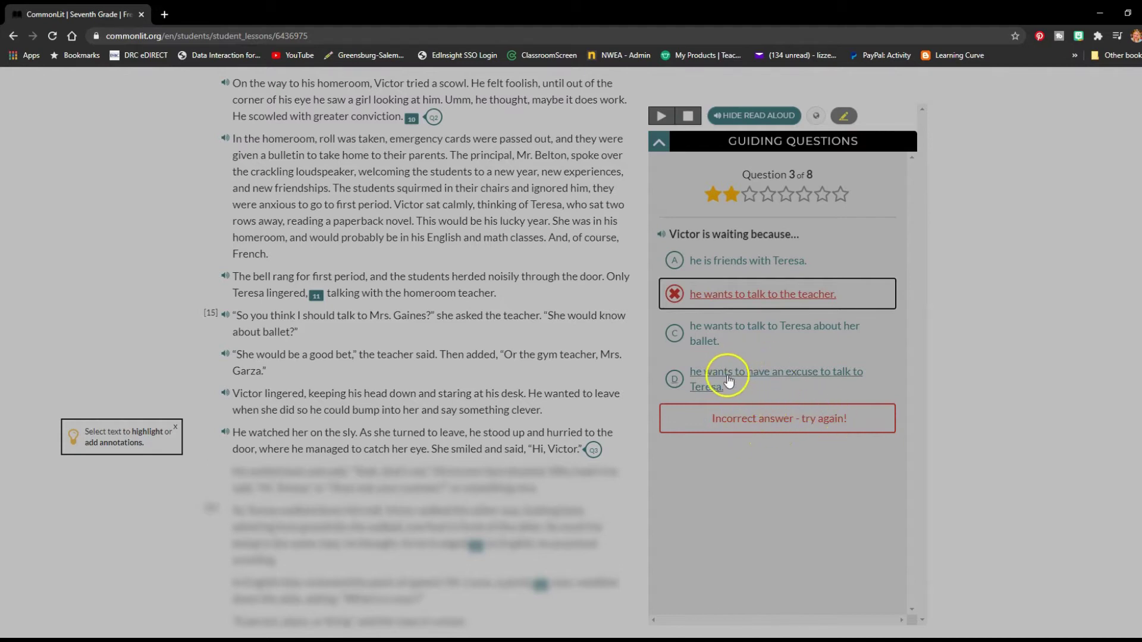
left_click(716, 332)
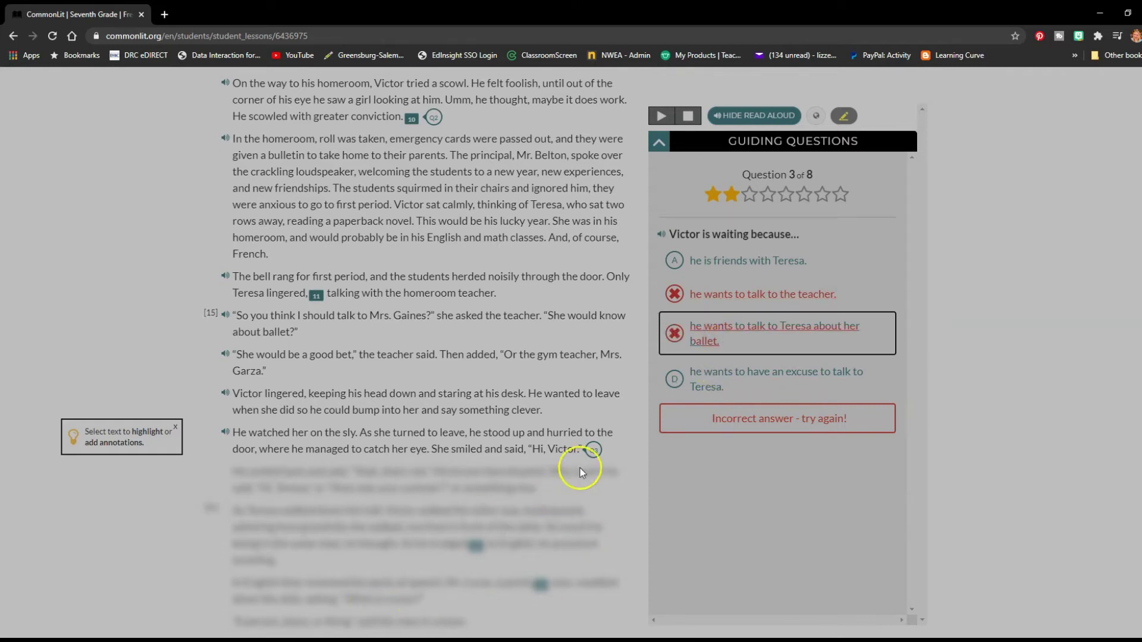
left_click(732, 261)
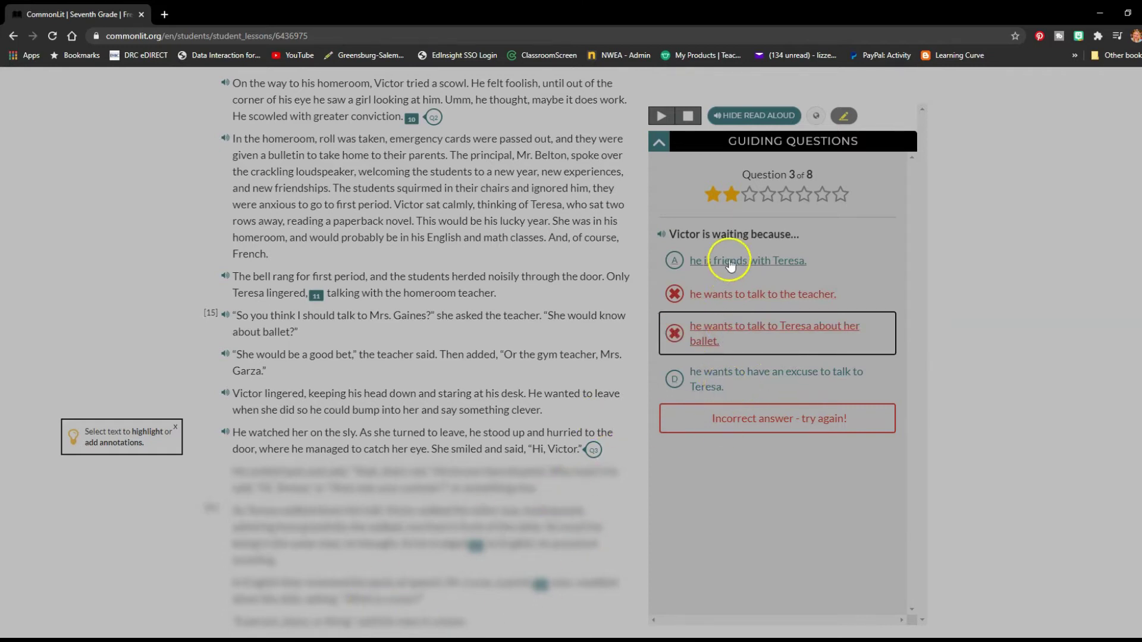
left_click(701, 381)
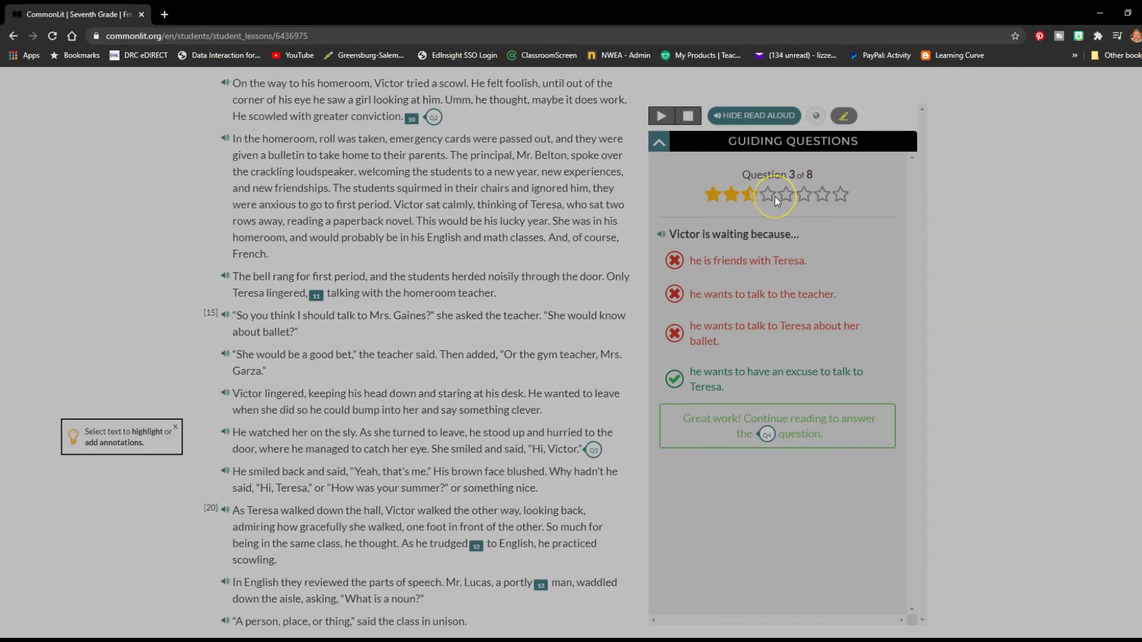
scroll(775, 201, "up", 5)
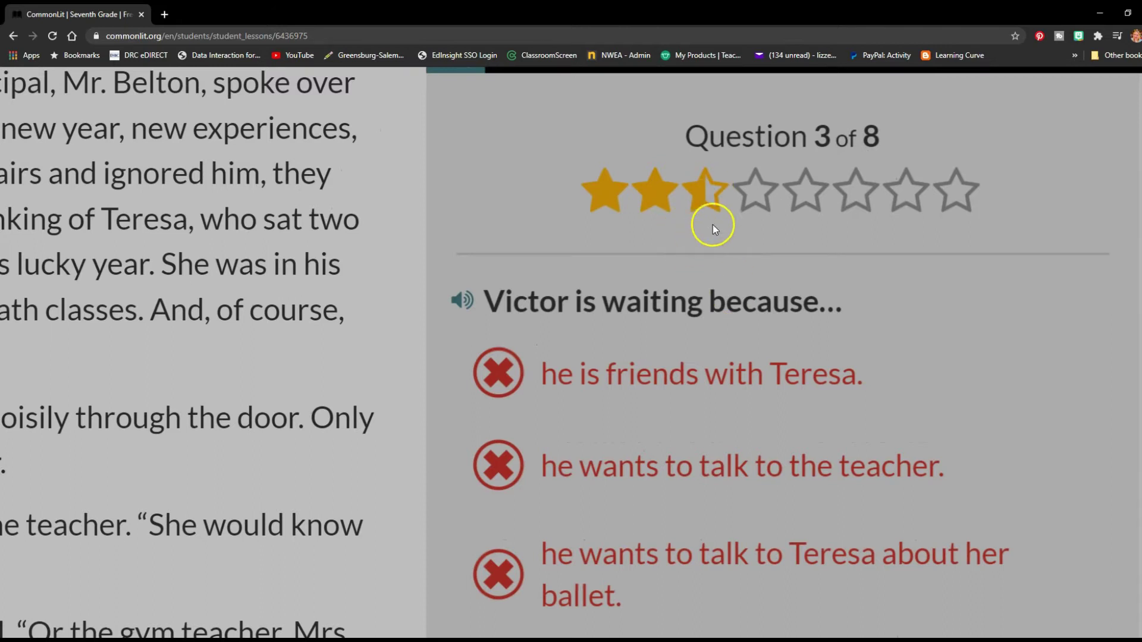
scroll(699, 237, "down", 3)
scroll(698, 241, "up", 3)
scroll(837, 256, "down", 5)
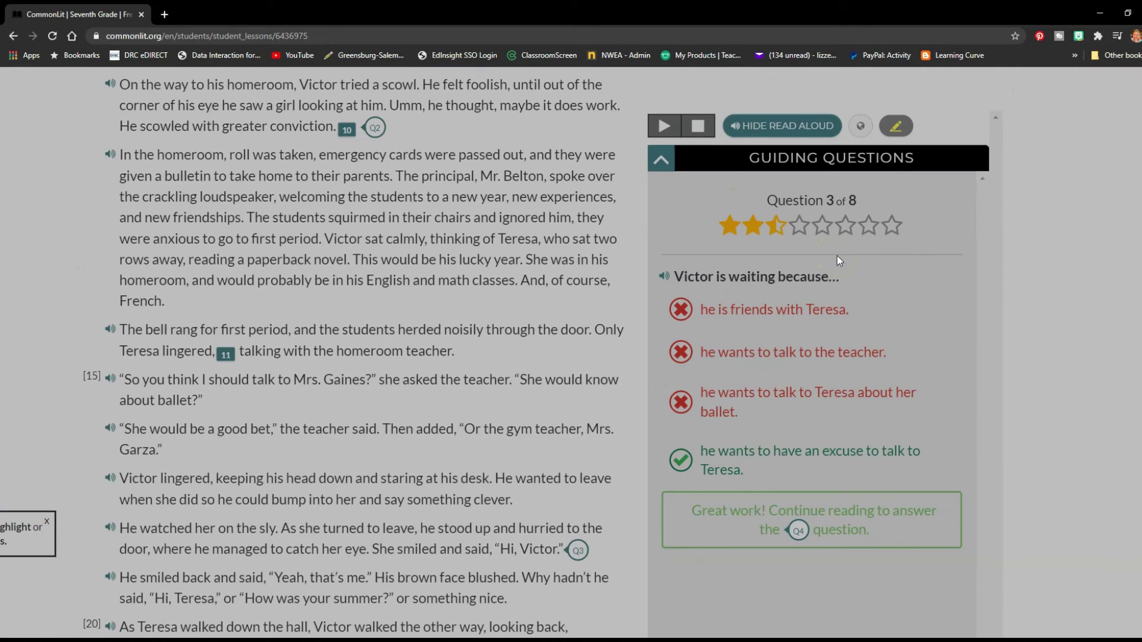
scroll(837, 256, "down", 1)
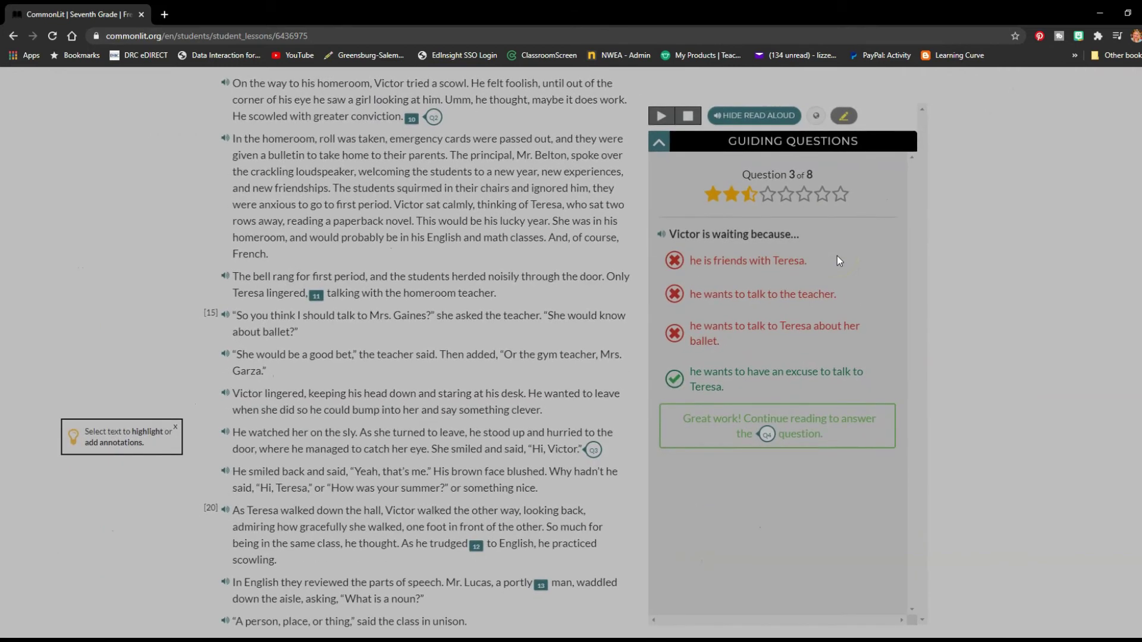
scroll(641, 317, "down", 15)
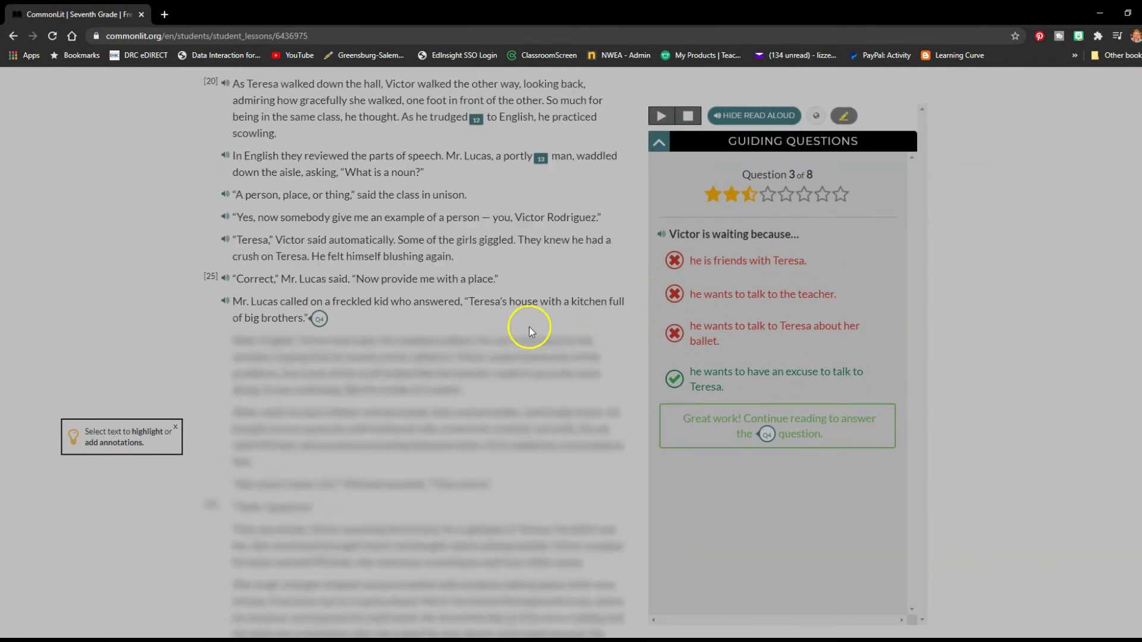
scroll(522, 319, "up", 5)
Answer guiding question 4 correctly with 'He's thinking about her'
left_click(314, 326)
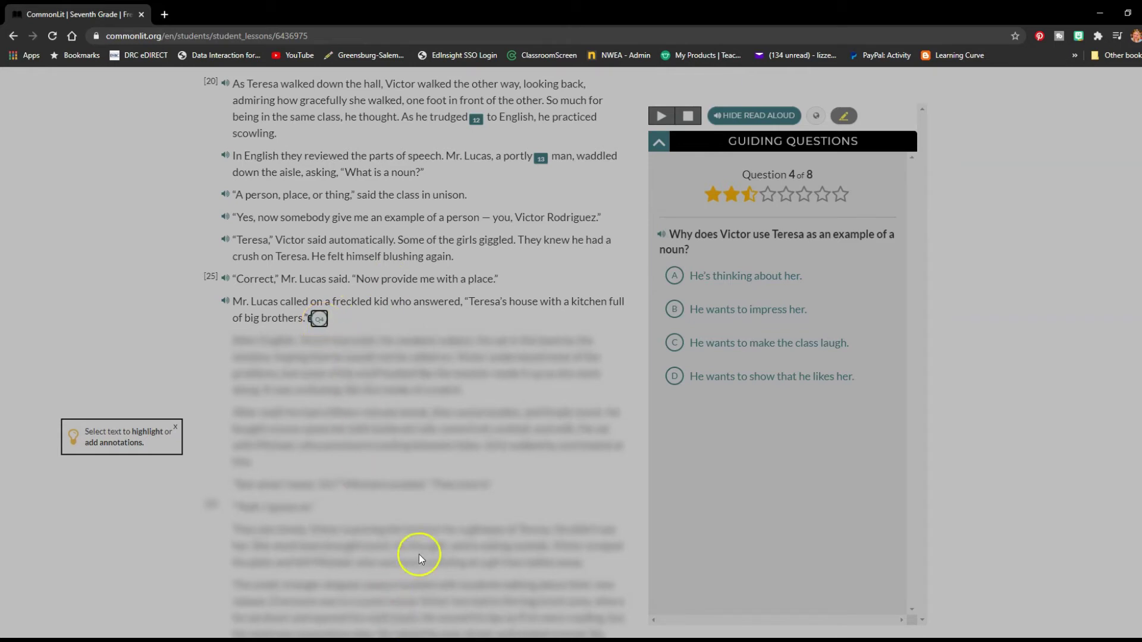
scroll(463, 443, "down", 10)
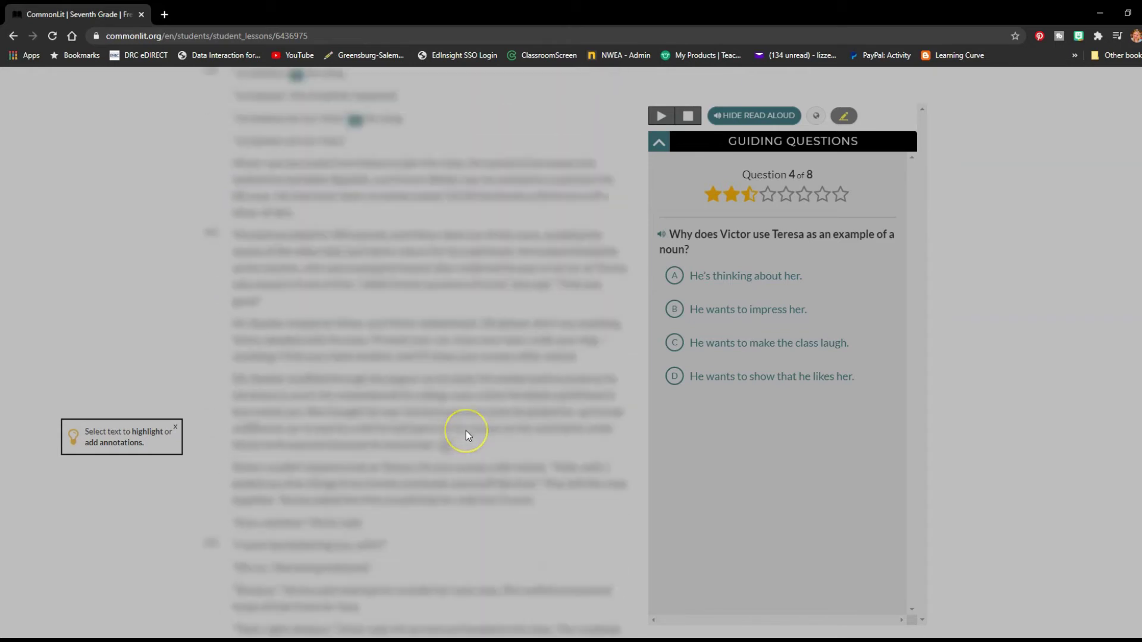
scroll(466, 431, "down", 5)
scroll(559, 483, "down", 3)
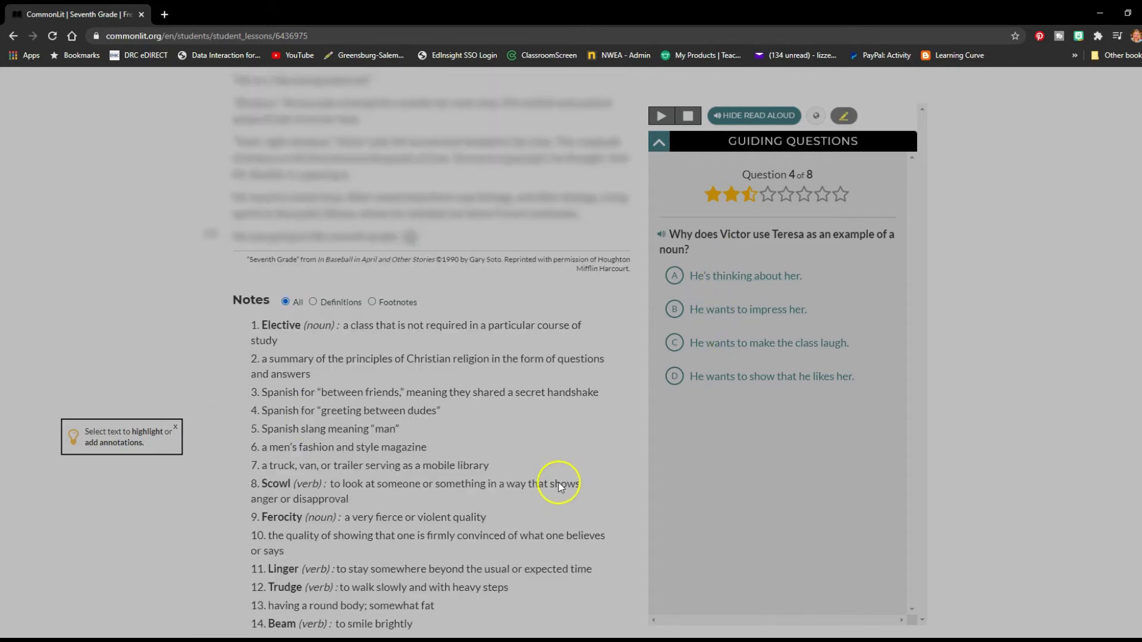
scroll(279, 485, "down", 2)
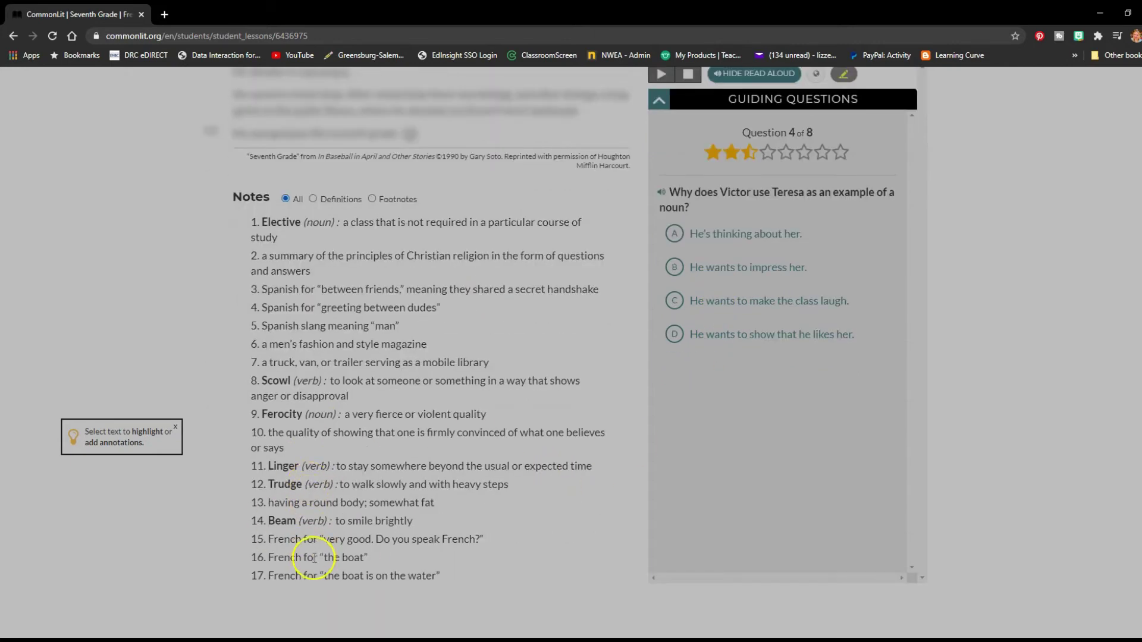
scroll(444, 270, "up", 5)
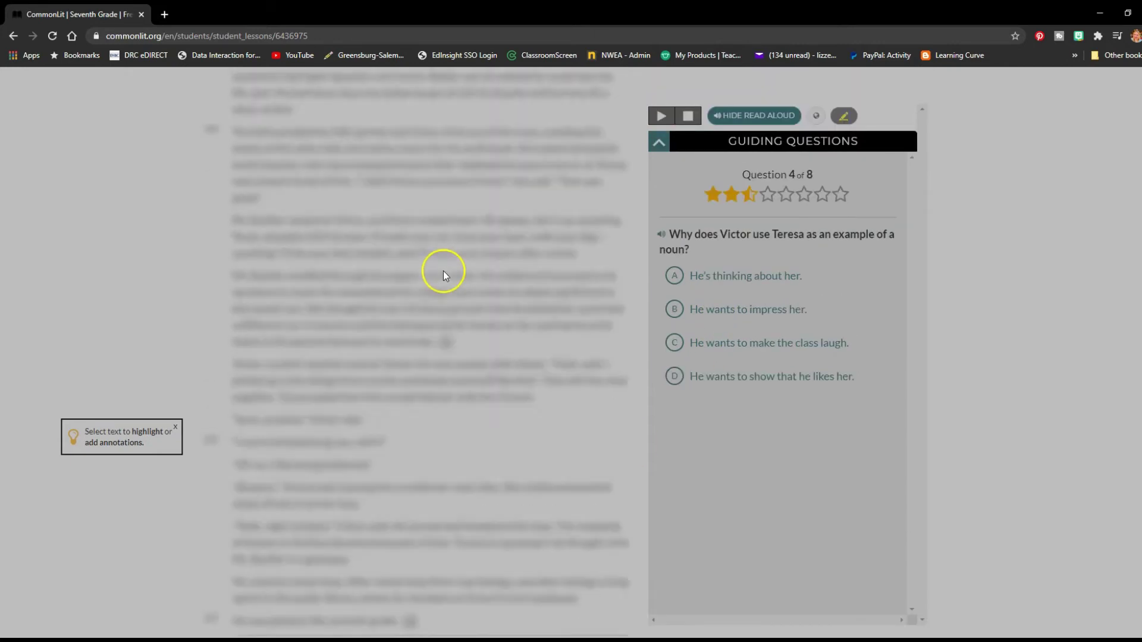
scroll(441, 276, "up", 3)
left_click(318, 338)
left_click(743, 342)
left_click(673, 376)
left_click(707, 311)
left_click(674, 275)
scroll(548, 395, "down", 9)
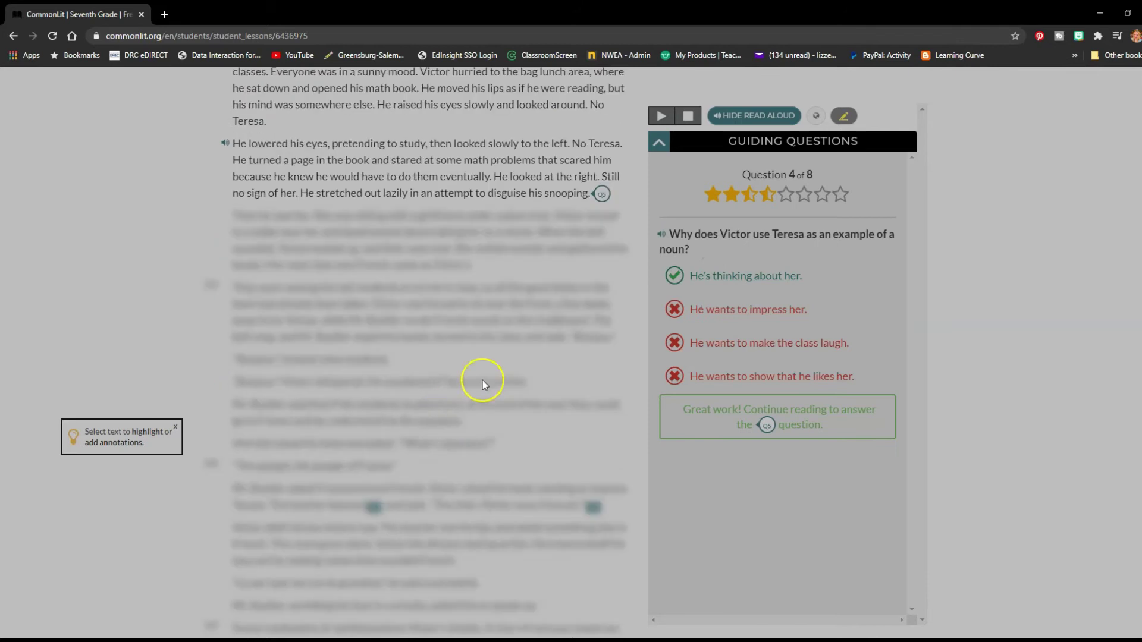
Answer question 5 with secretly looking for Teresa and question 6 with 'ignores him'
left_click(602, 195)
left_click(677, 262)
left_click(678, 293)
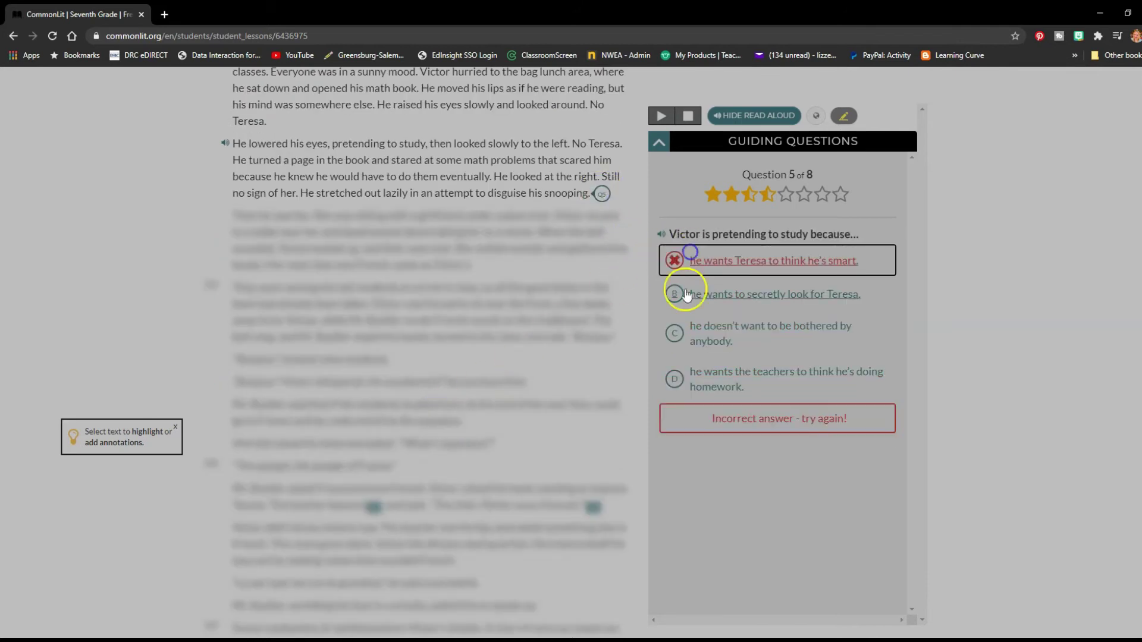
scroll(512, 355, "down", 9)
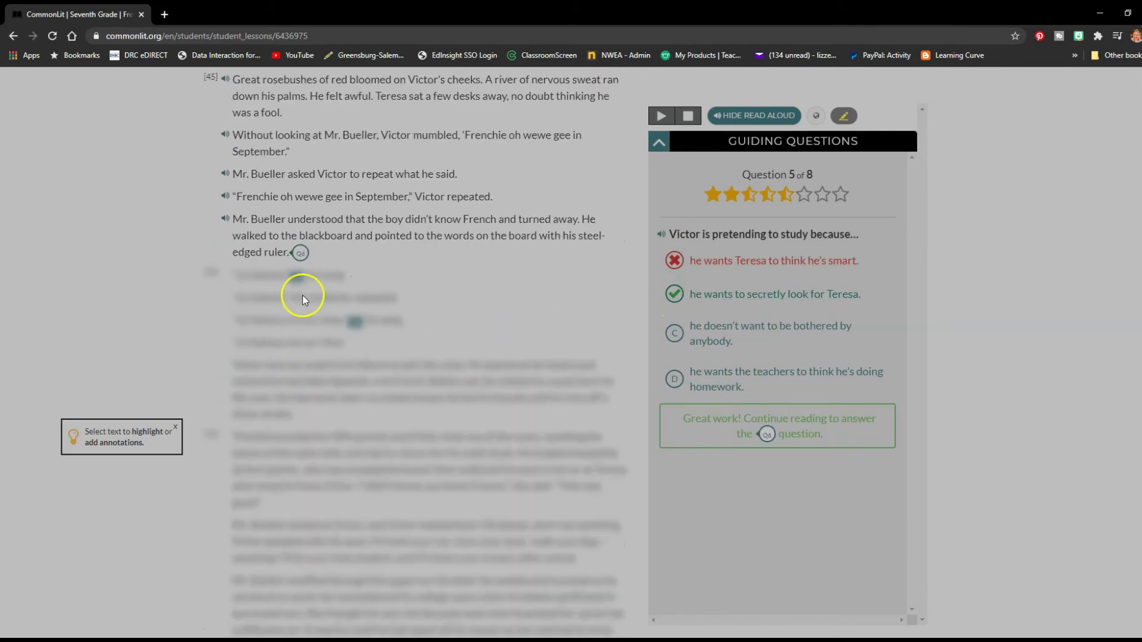
left_click(299, 253)
left_click(752, 341)
left_click(727, 275)
scroll(425, 303, "down", 7)
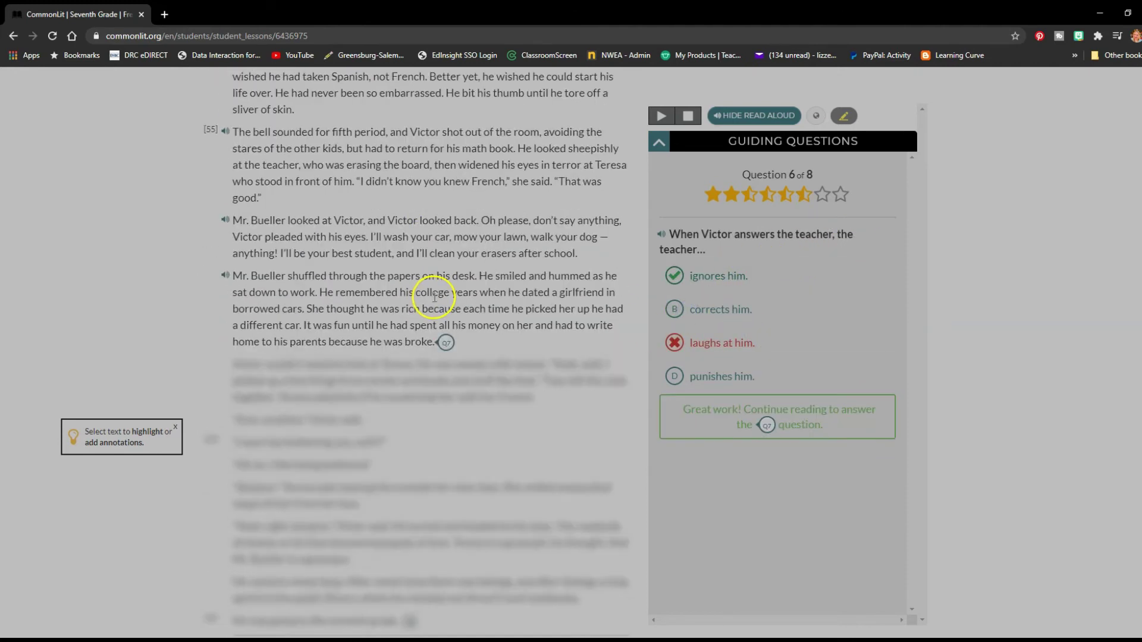
Answer question 7 with 'also tried to impress someone' and bring up question 8
left_click(446, 222)
left_click(679, 277)
left_click(682, 308)
left_click(703, 337)
scroll(575, 395, "down", 3)
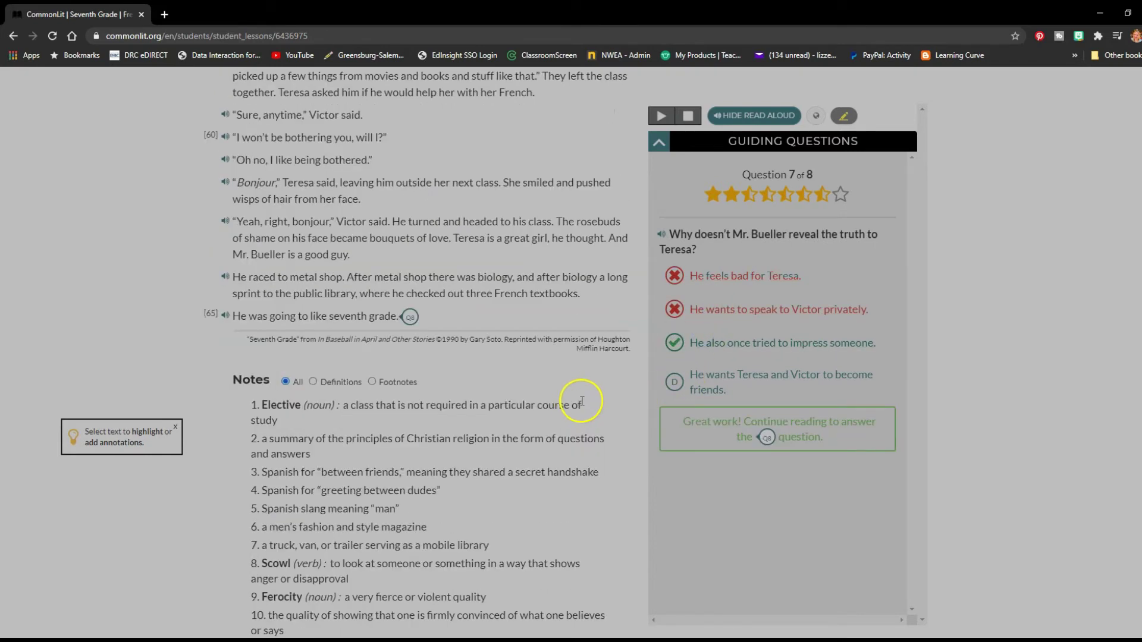
scroll(582, 401, "down", 2)
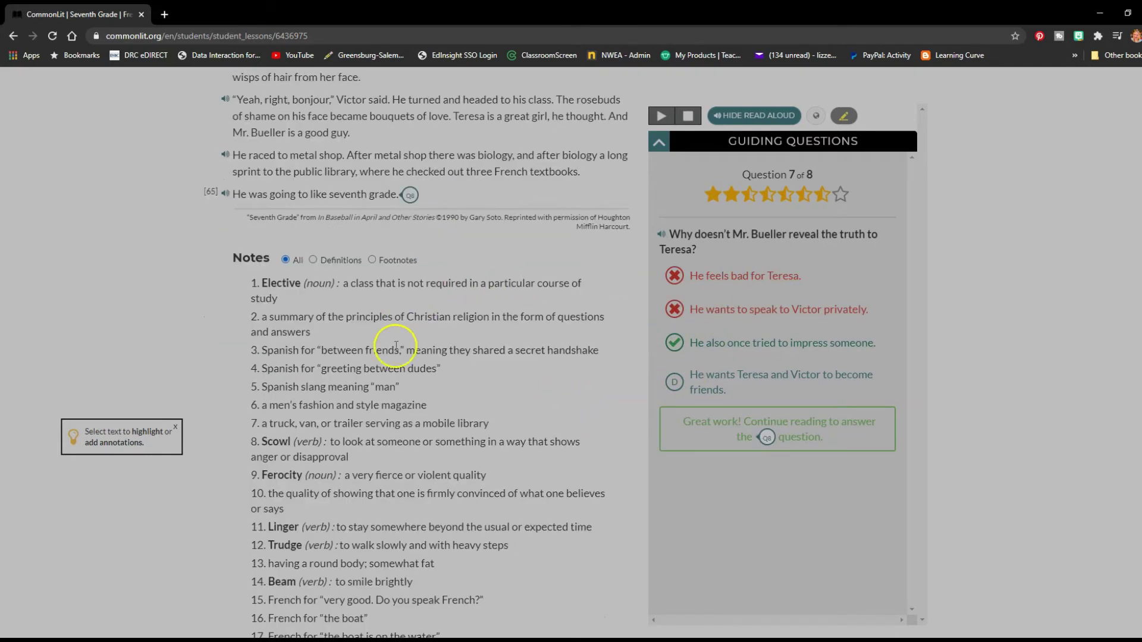
scroll(580, 373, "down", 1)
scroll(379, 427, "up", 4)
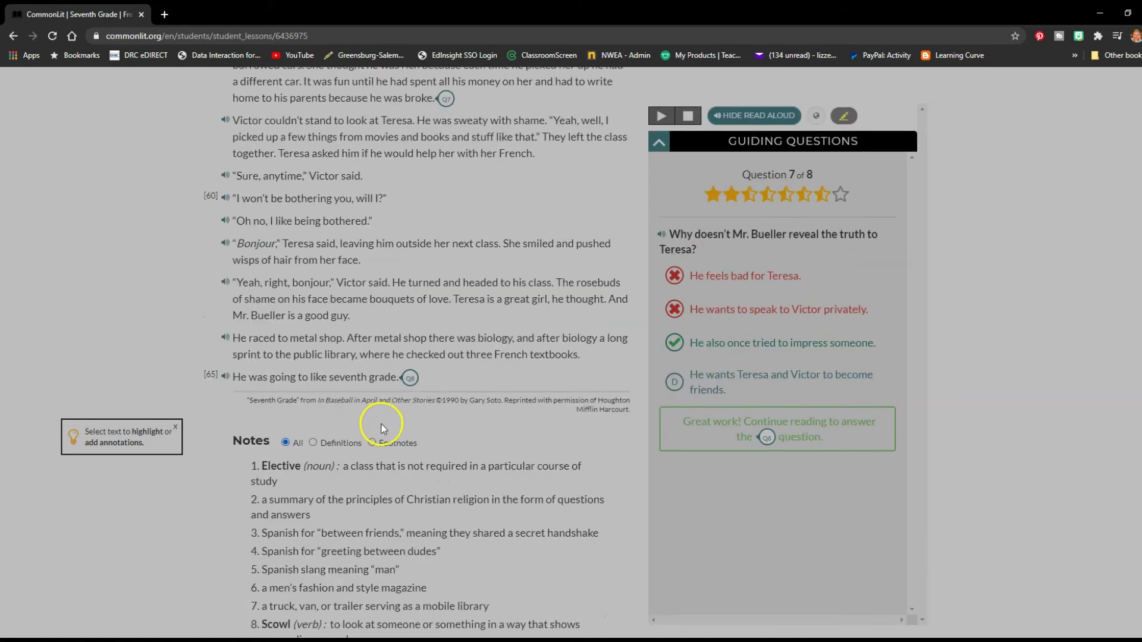
left_click(410, 378)
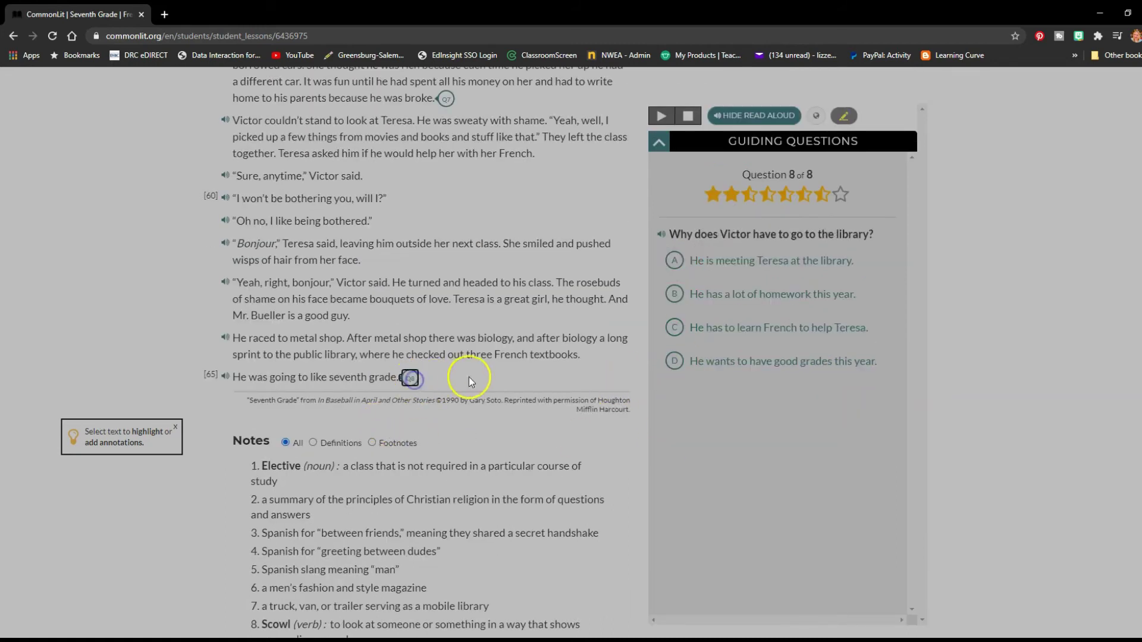
Answer question 8 with learning French to help Teresa and finish the guided questions
left_click(687, 360)
left_click(675, 294)
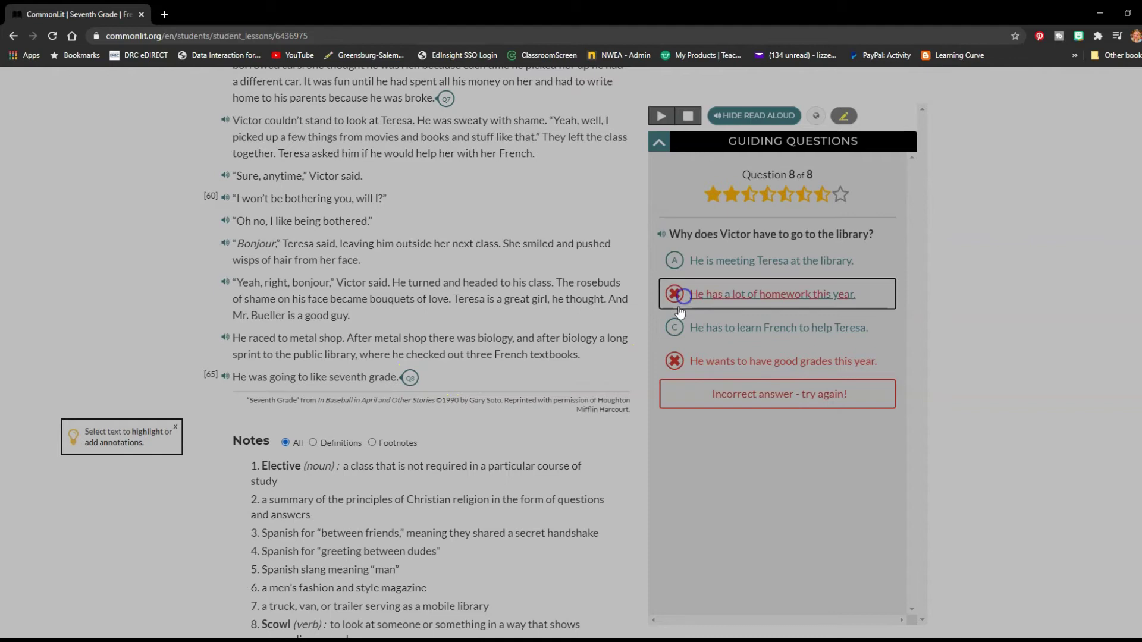
left_click(674, 327)
left_click(457, 447)
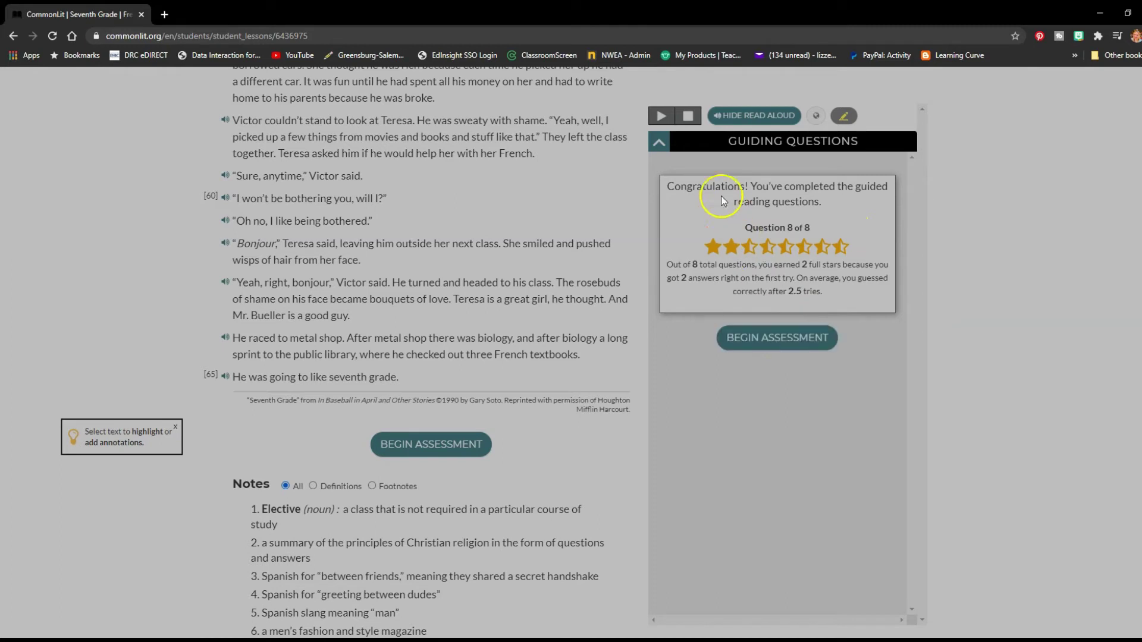
Start the assessment and play, then stop, the read-aloud for question 1
left_click(751, 347)
left_click(727, 209)
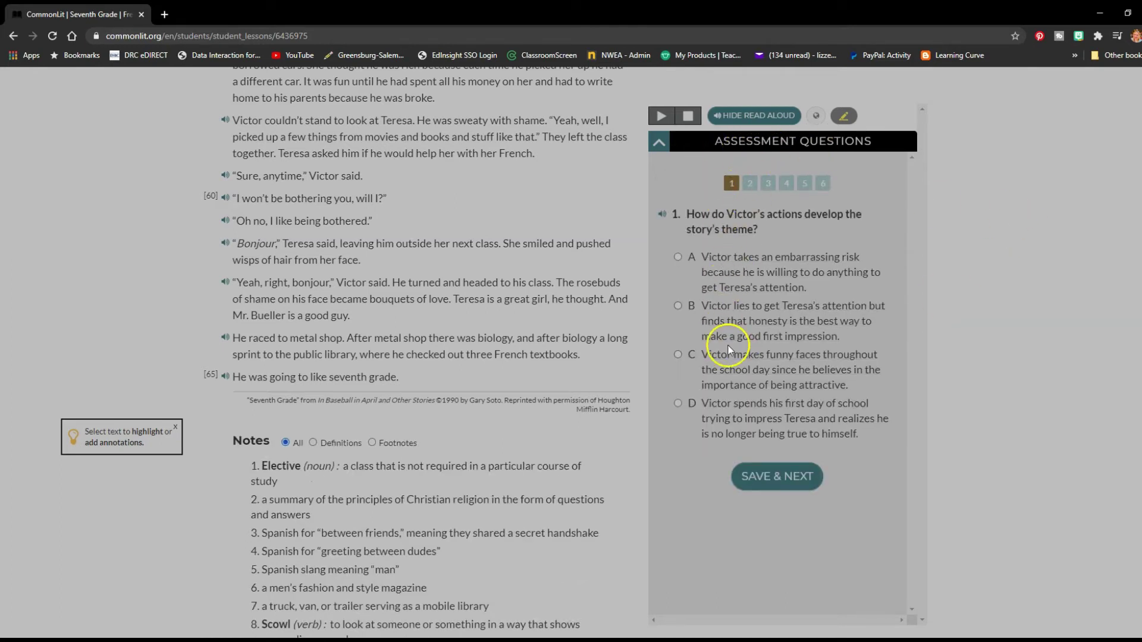
left_click(661, 217)
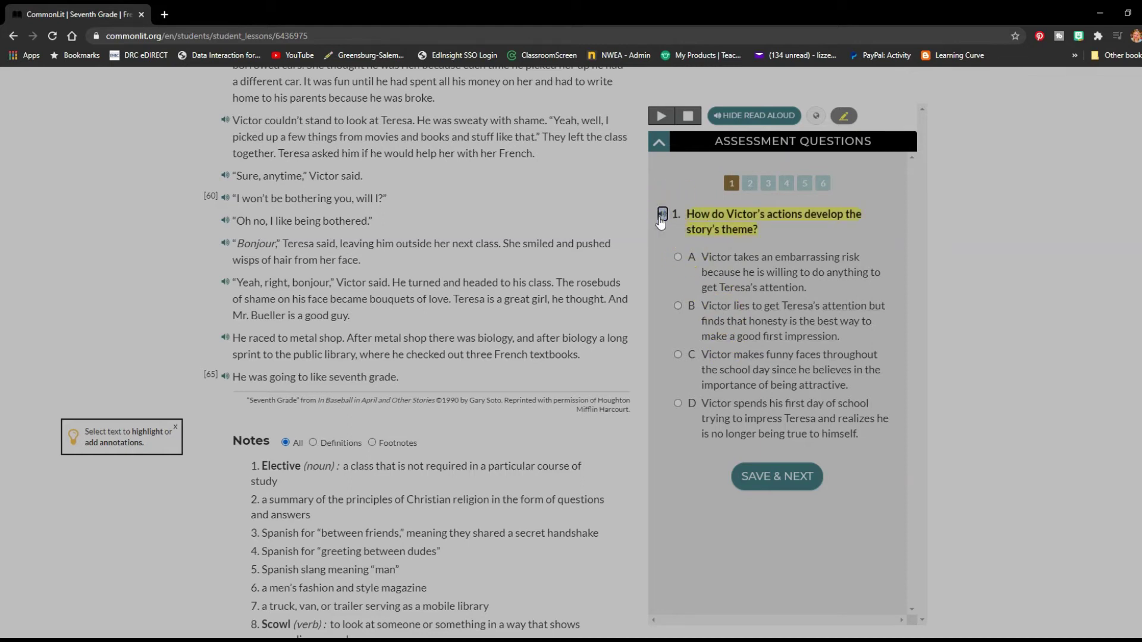
left_click(656, 123)
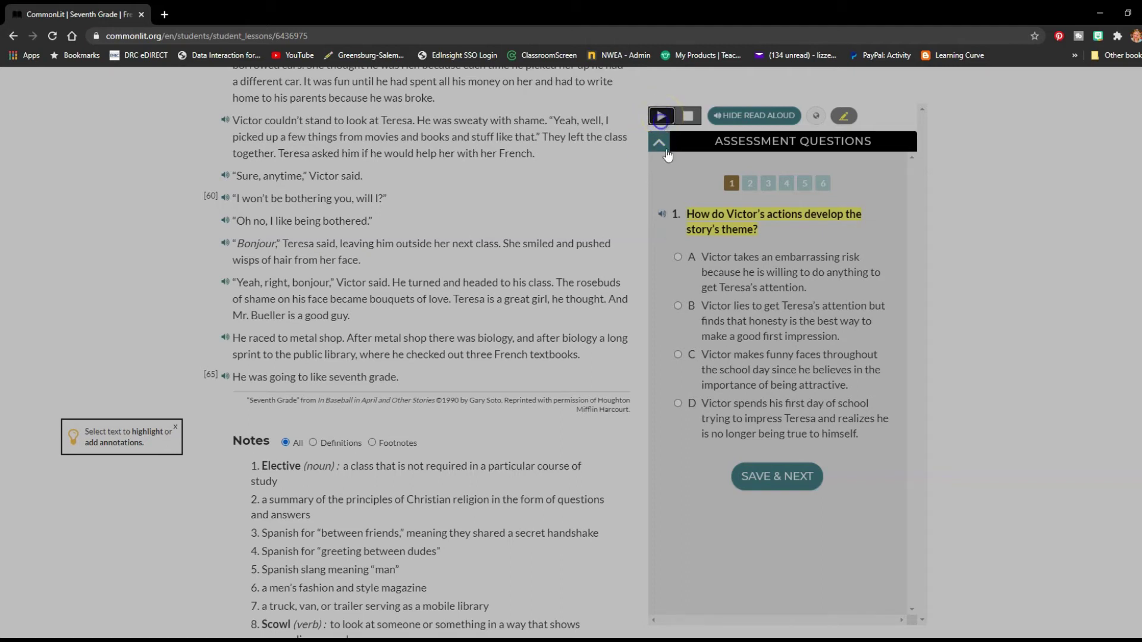
left_click(664, 214)
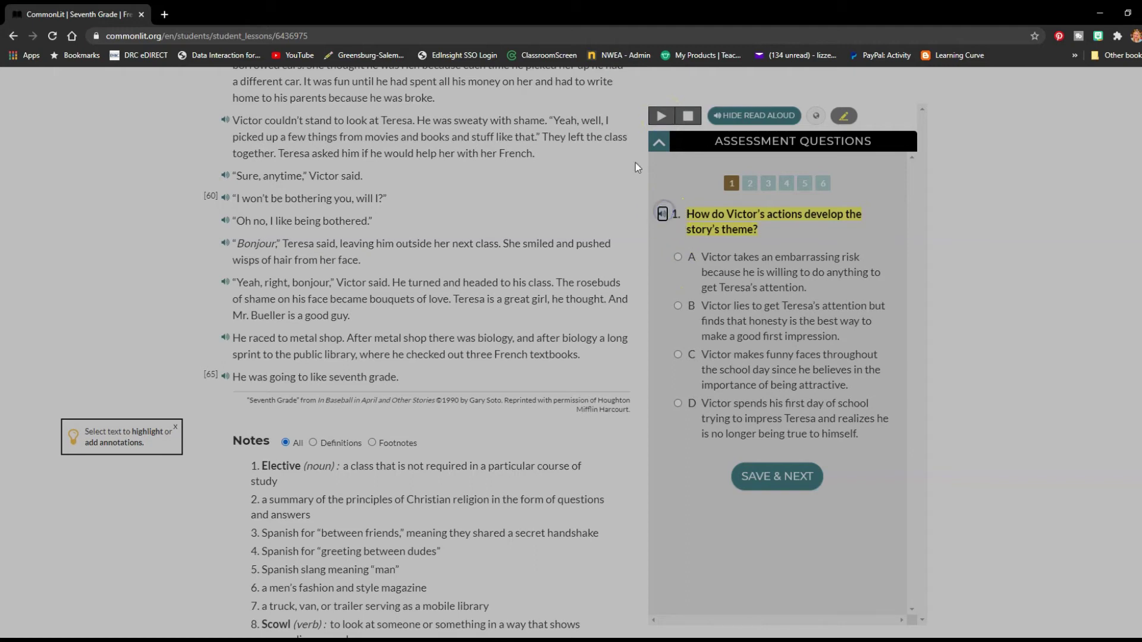
left_click(680, 119)
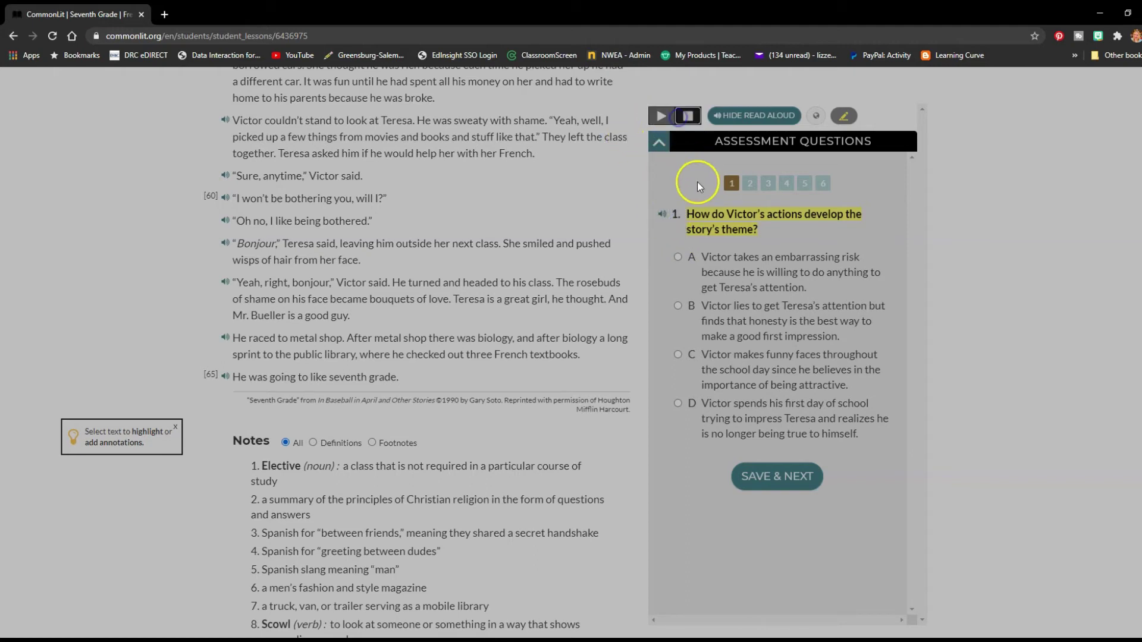
Answer questions 1–4 with C, B, D, A, pick B for question 5, and view paragraph 44
left_click(731, 357)
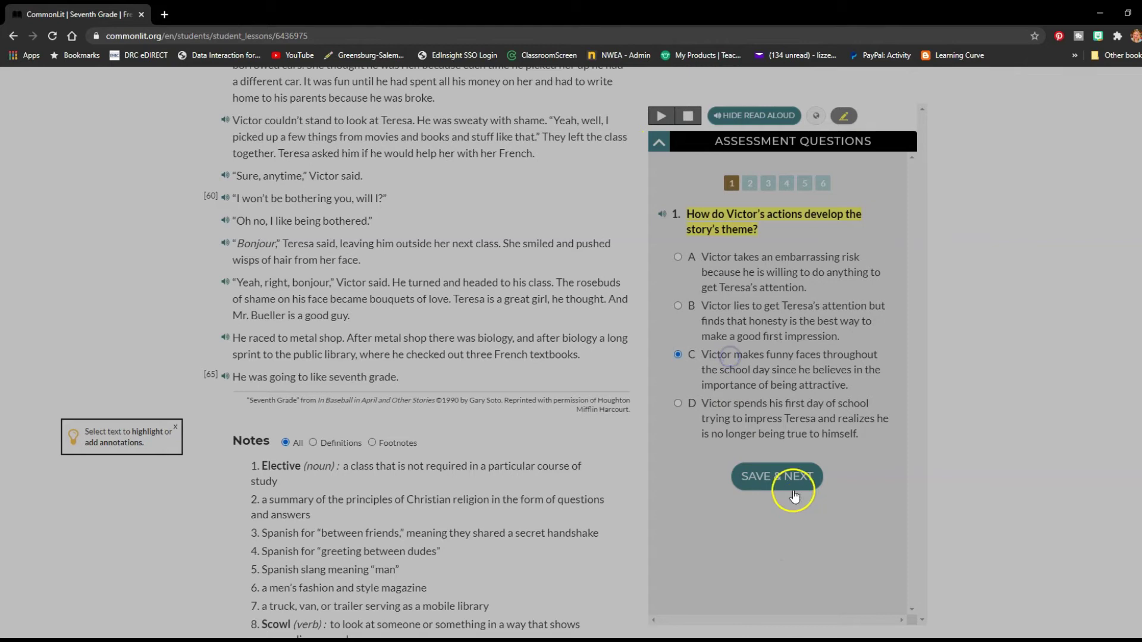
left_click(794, 479)
left_click(717, 295)
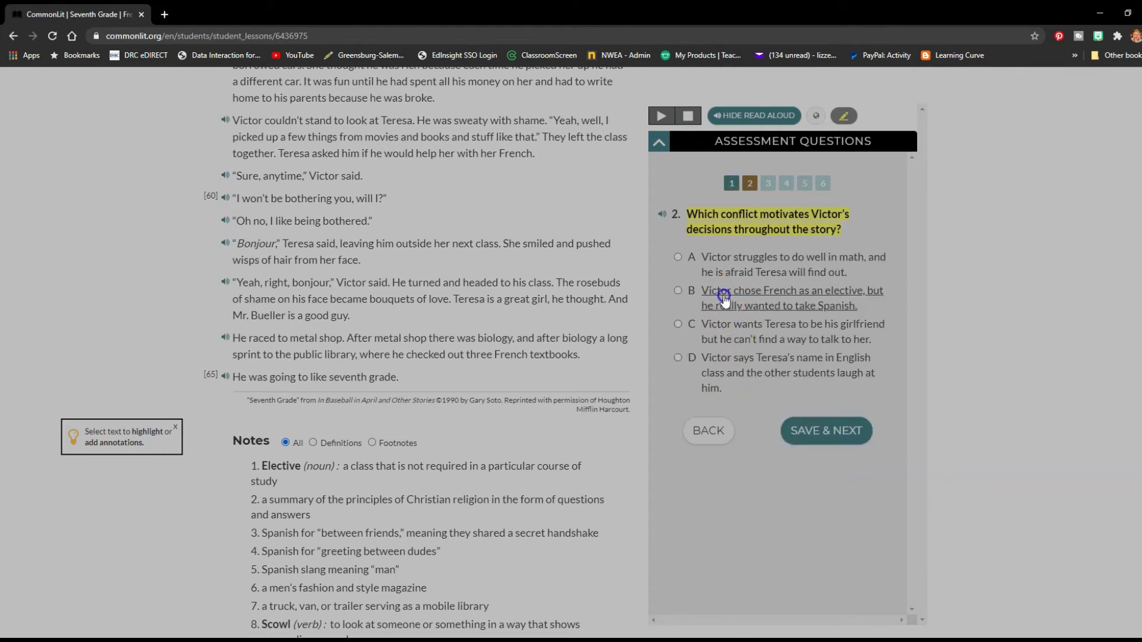
left_click(798, 430)
left_click(793, 393)
left_click(832, 452)
left_click(703, 276)
left_click(842, 436)
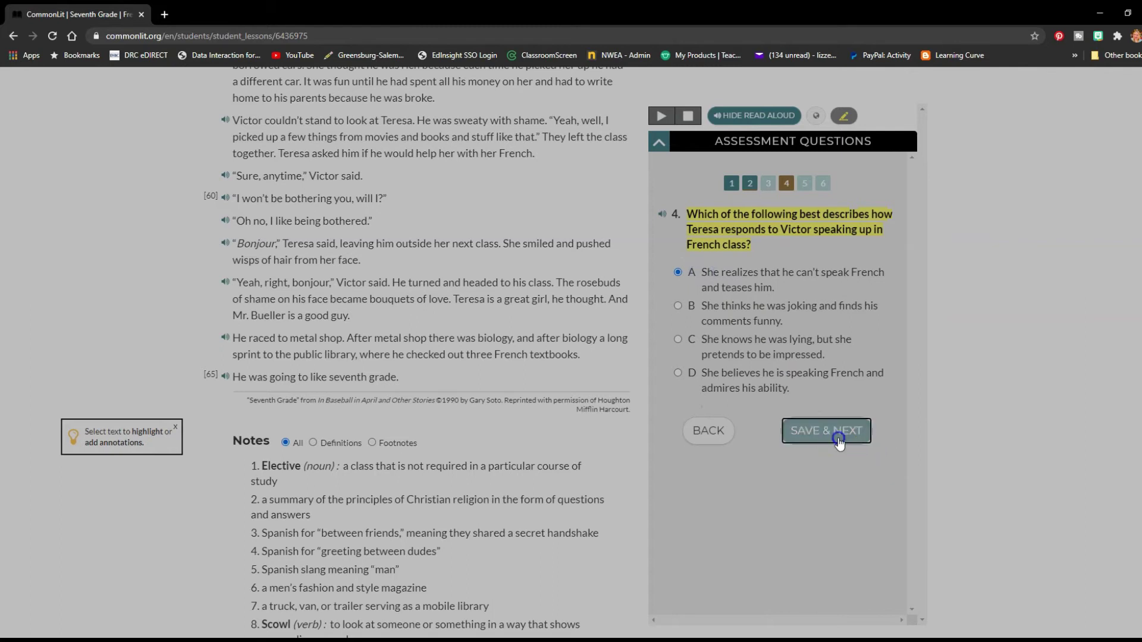
left_click(685, 326)
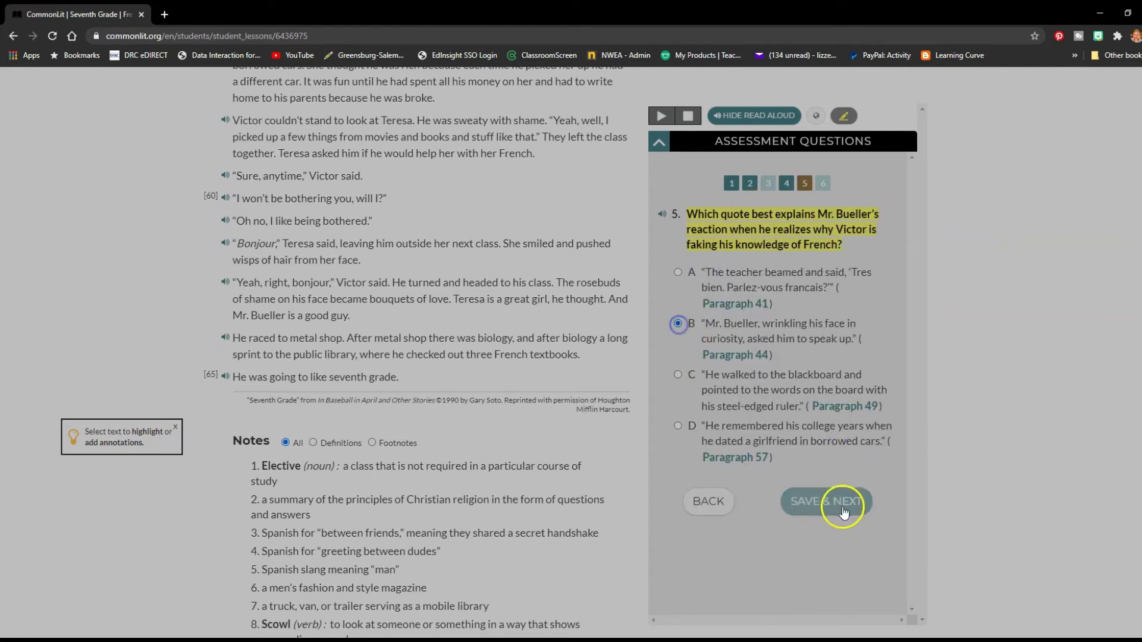
left_click(789, 352)
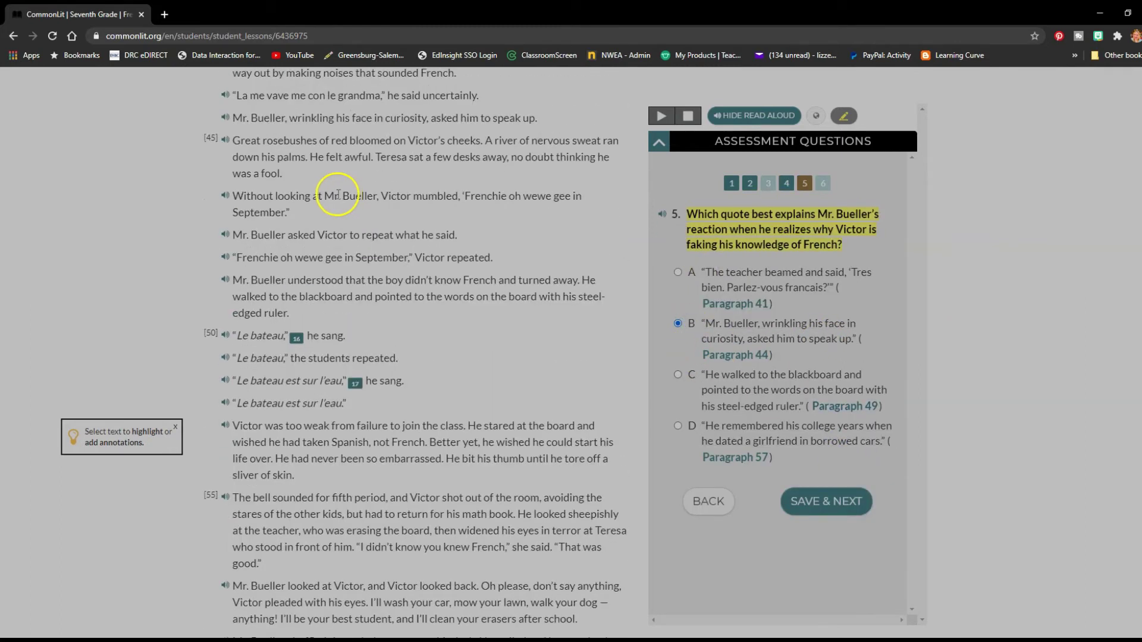
Check paragraphs 57 and 49, then change question 5 to C and save it
scroll(209, 331, "up", 15)
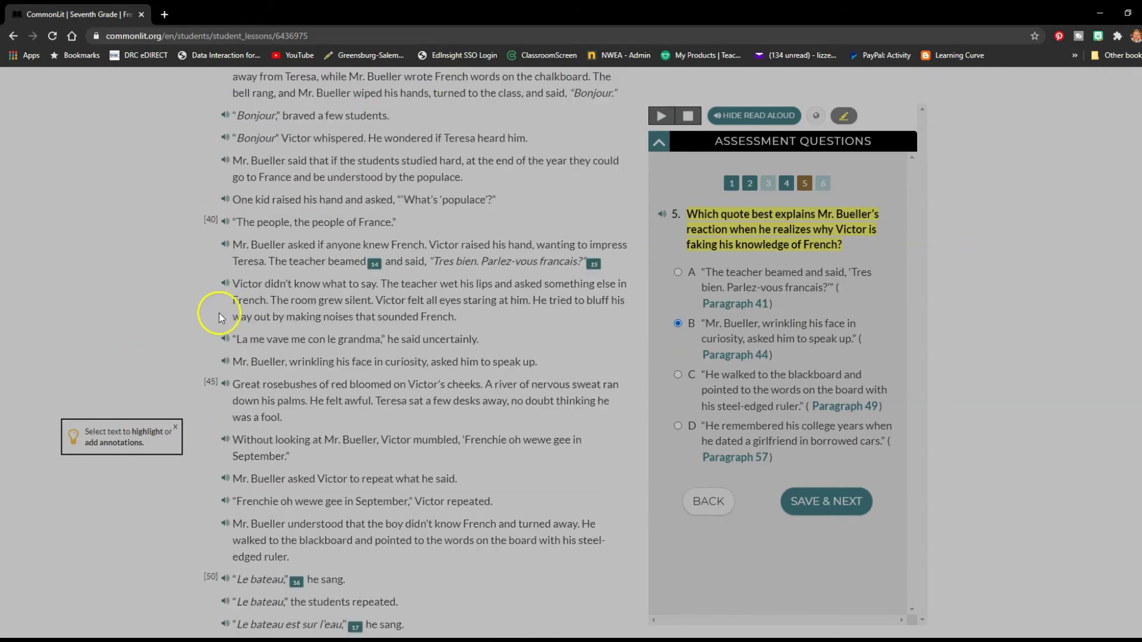
scroll(202, 284, "up", 20)
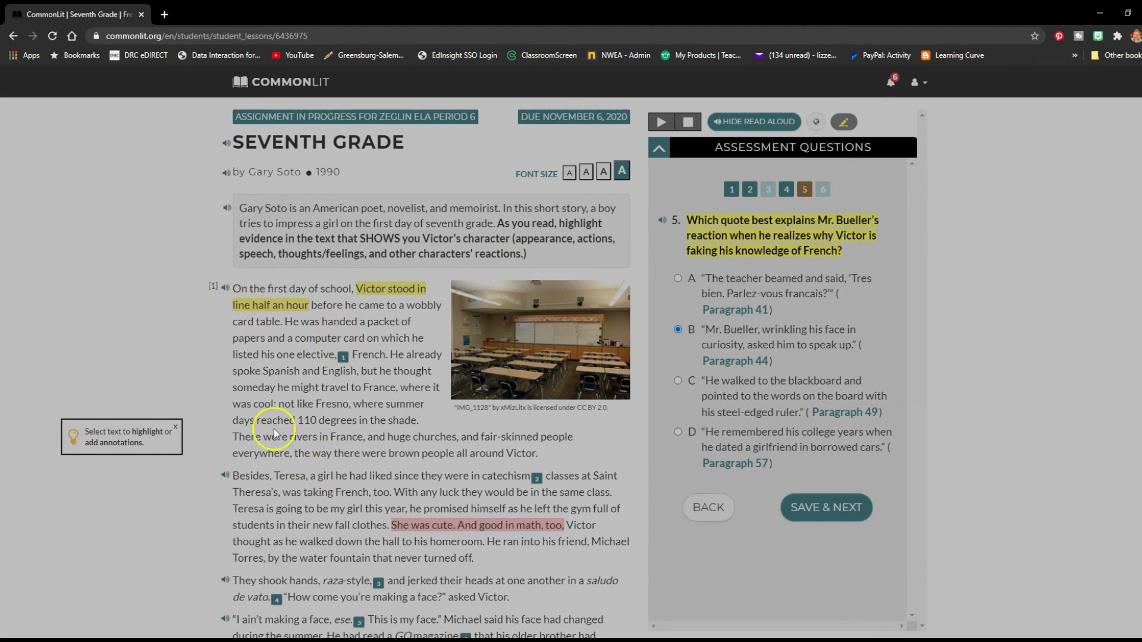
scroll(273, 436, "down", 3)
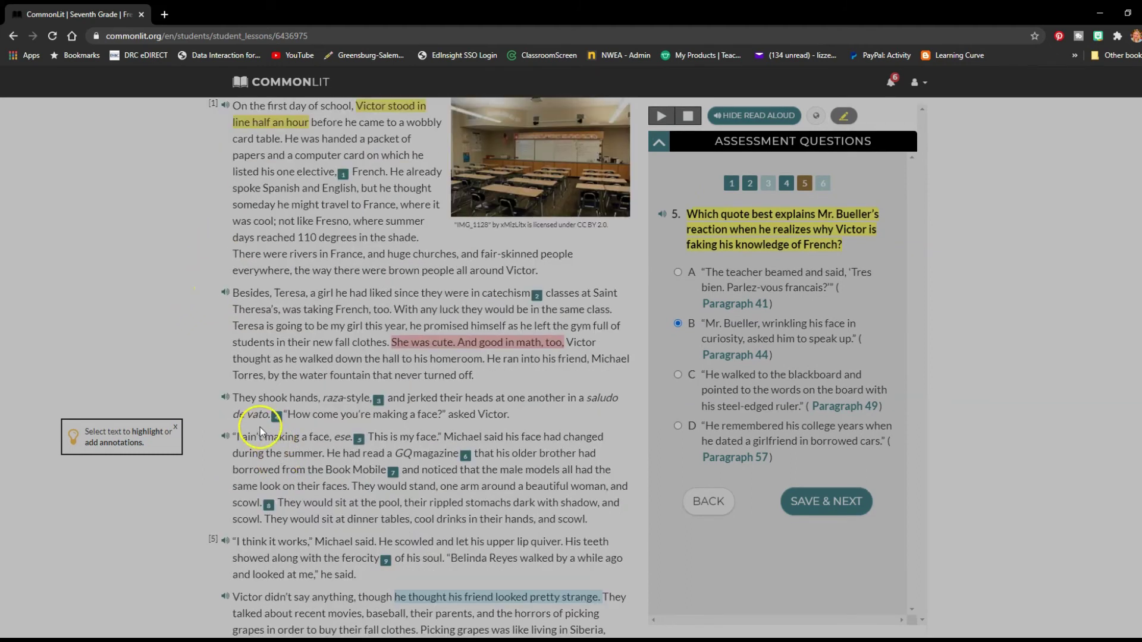
scroll(344, 529, "down", 4)
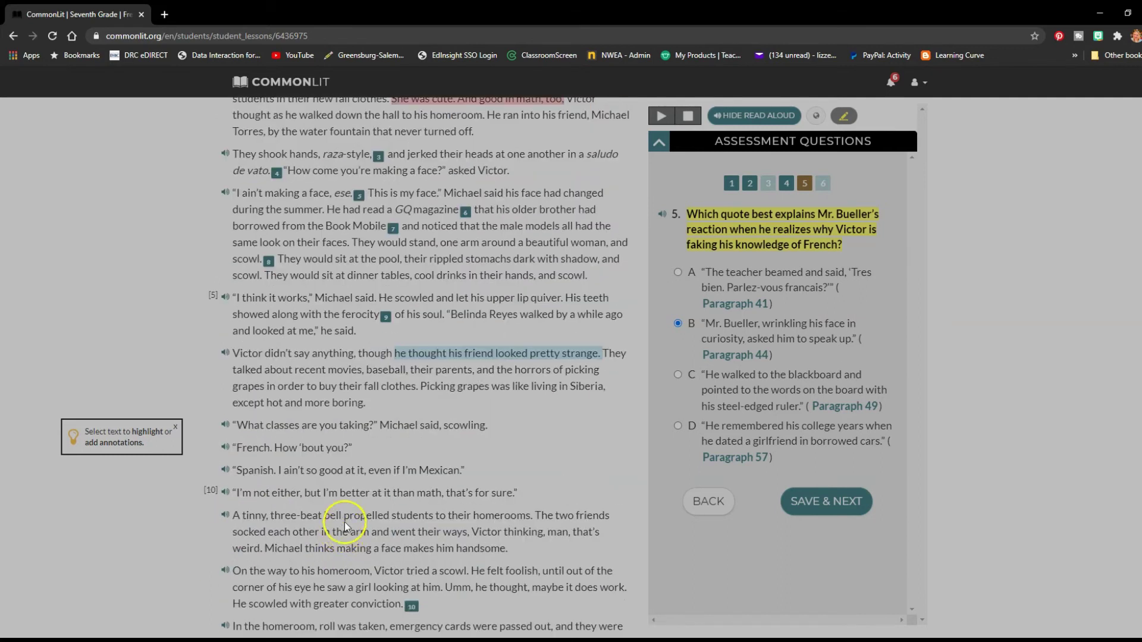
scroll(344, 522, "down", 20)
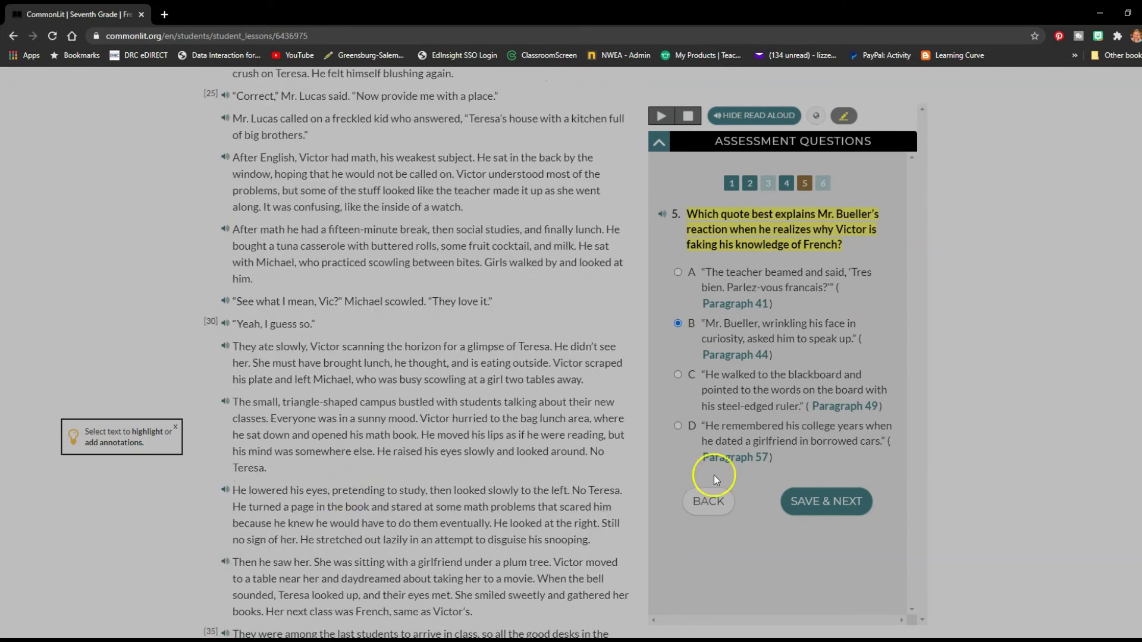
left_click(745, 459)
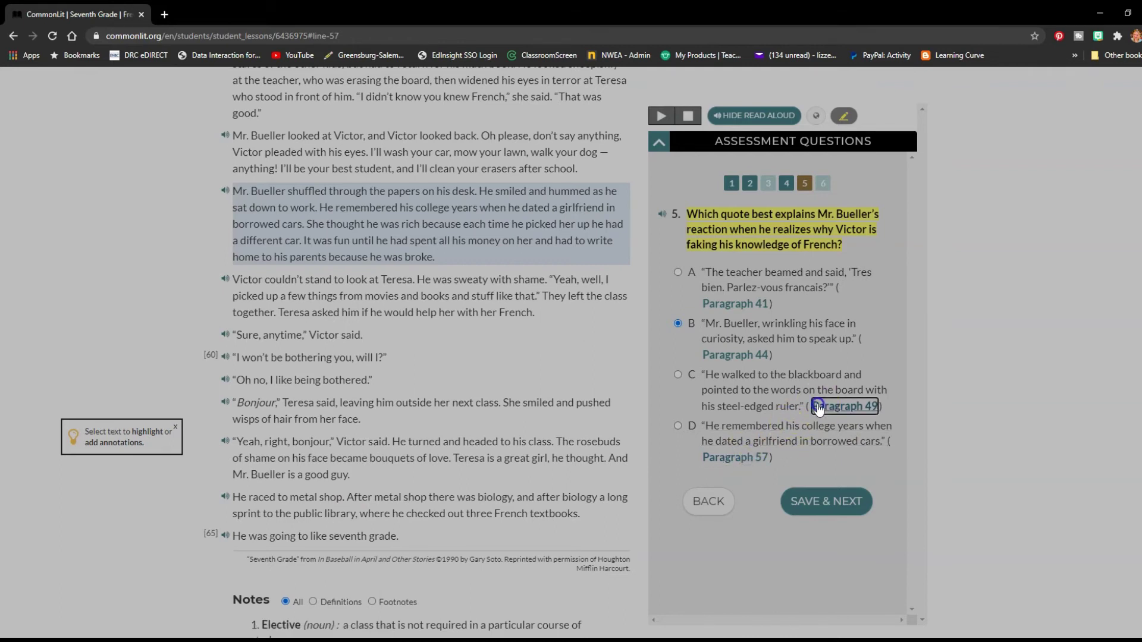
left_click(844, 406)
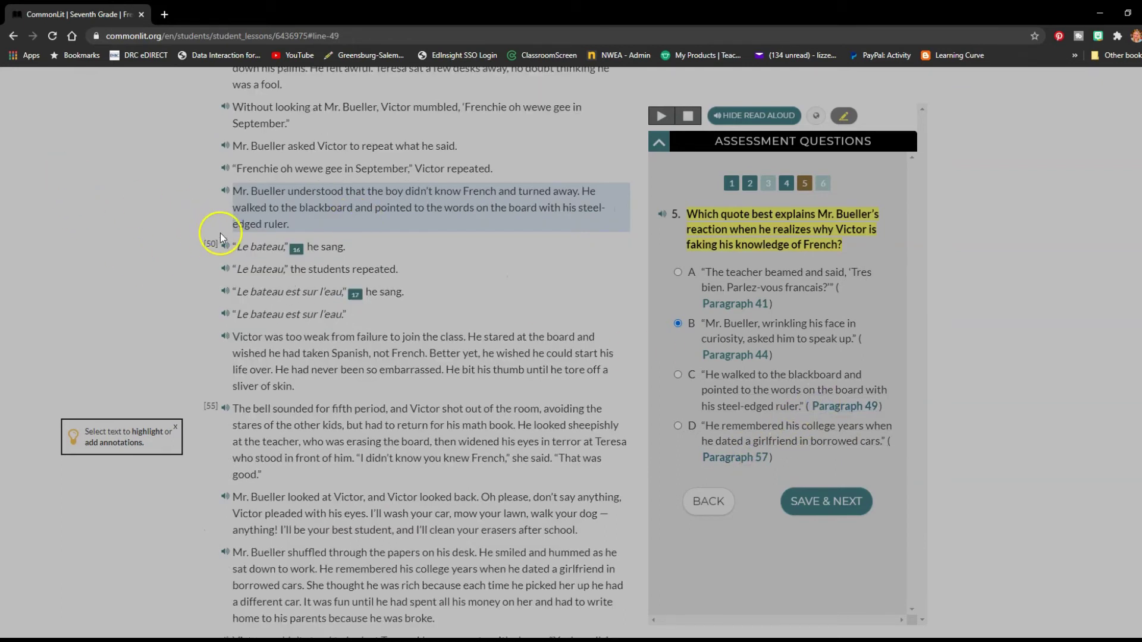
left_click(739, 383)
left_click(815, 503)
Answer question 6 with 'anxiously', then cancel the submit prompt
left_click(763, 311)
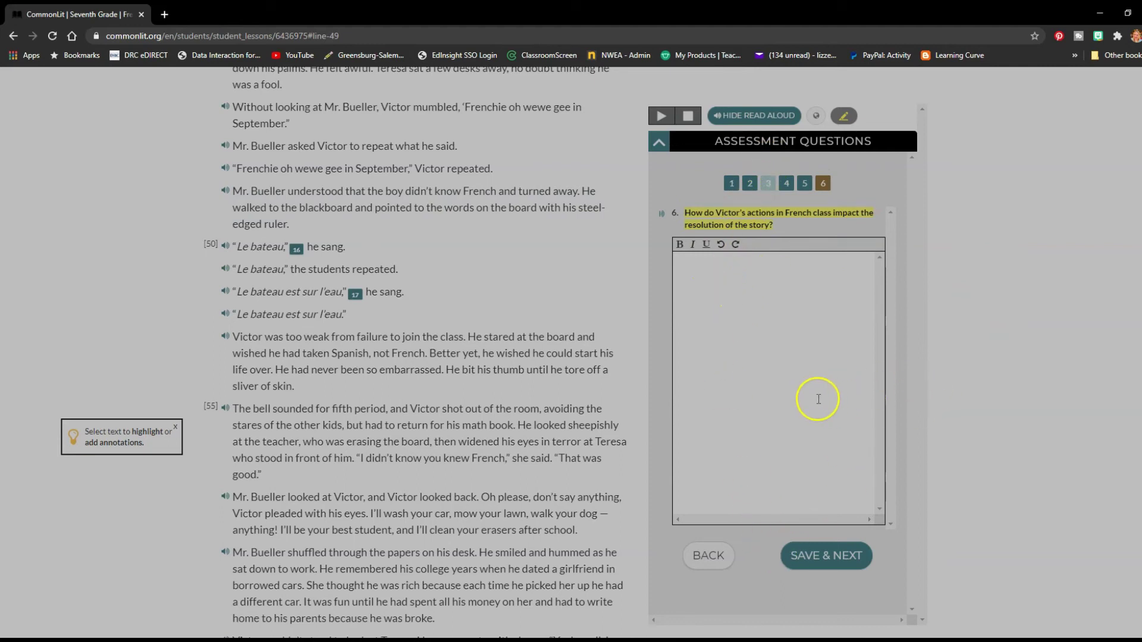
type("anxiously")
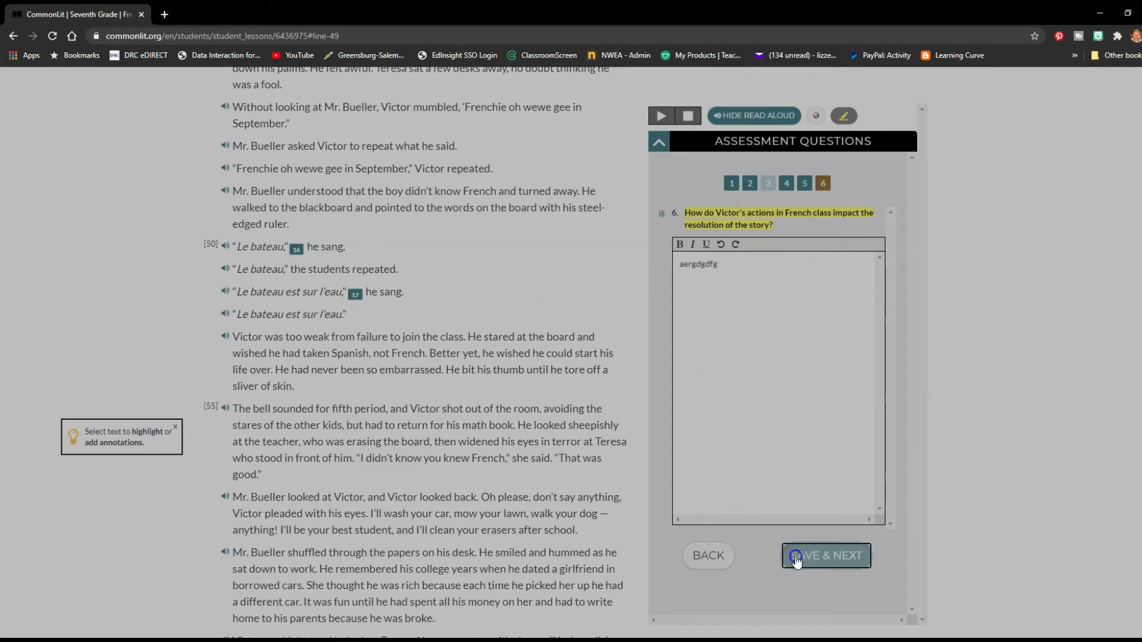
left_click(796, 557)
left_click(748, 269)
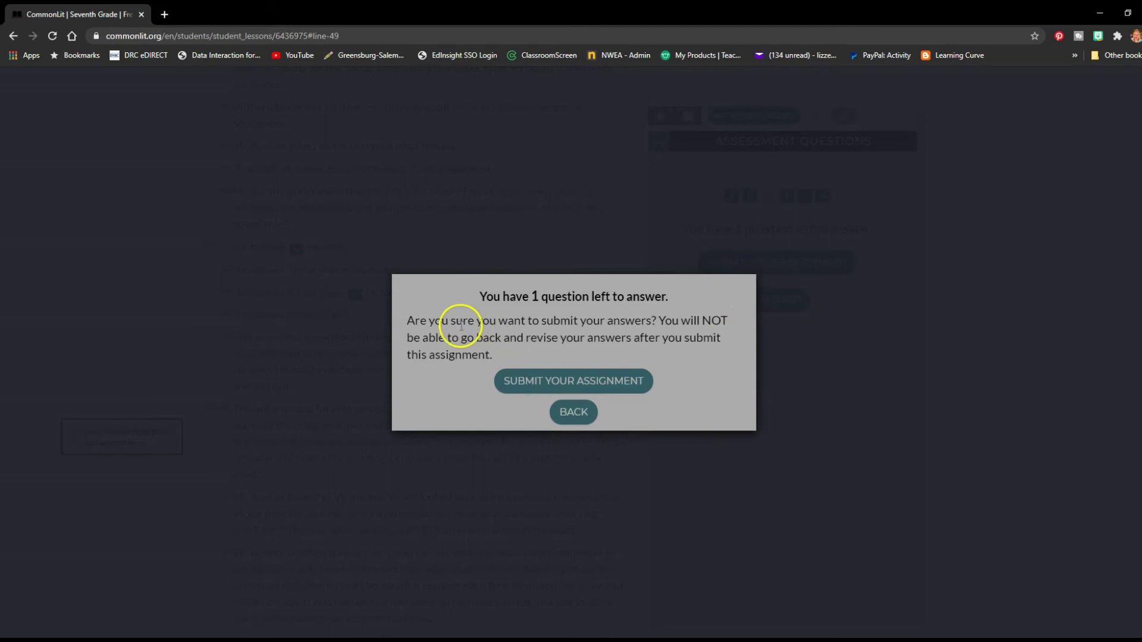
left_click(585, 415)
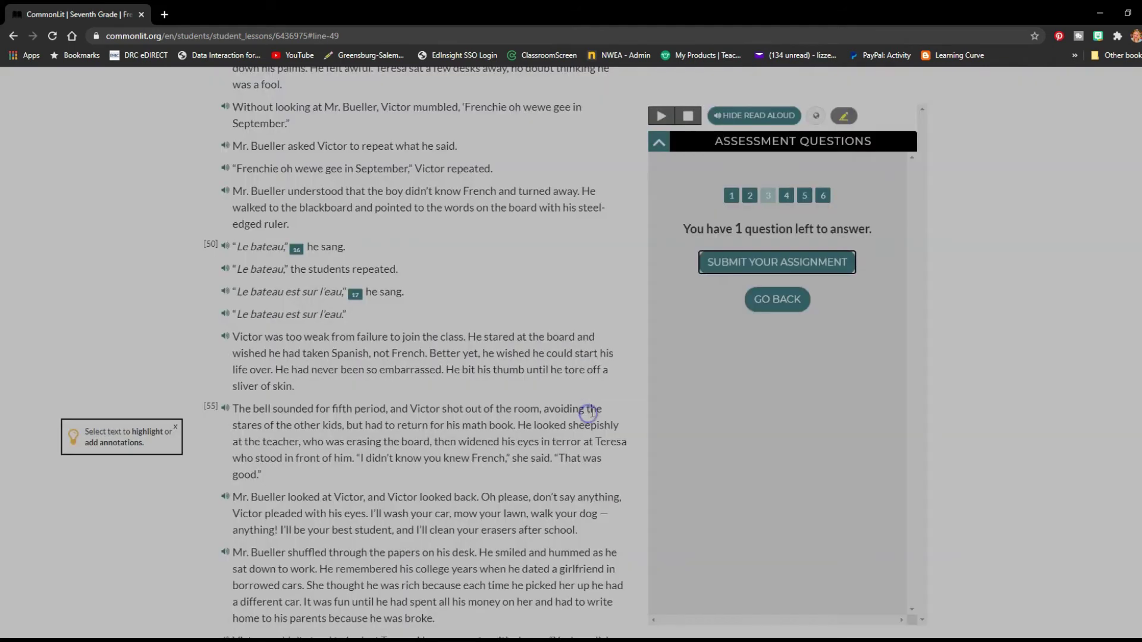
left_click(777, 300)
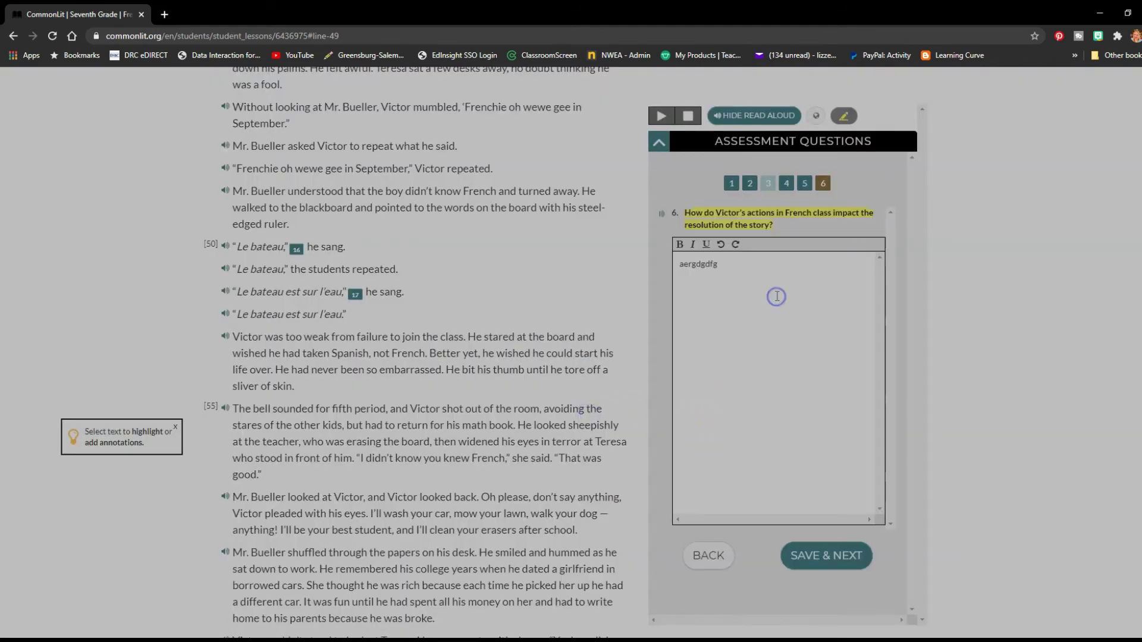
Go back to question 3, answer C, and save through to the end
left_click(823, 184)
left_click(785, 187)
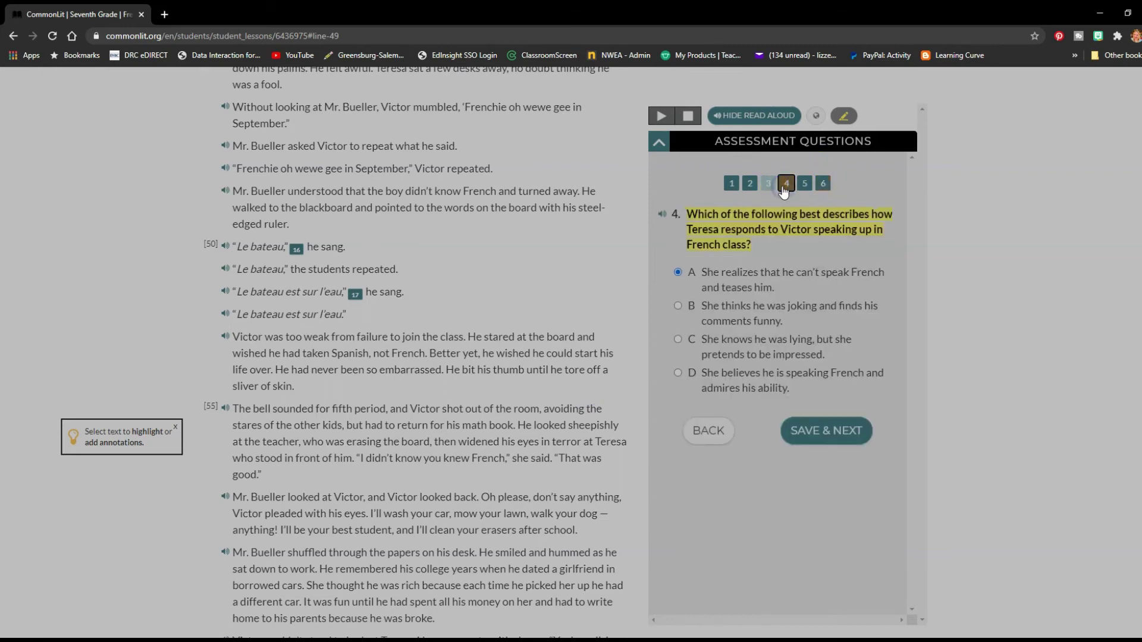
left_click(731, 183)
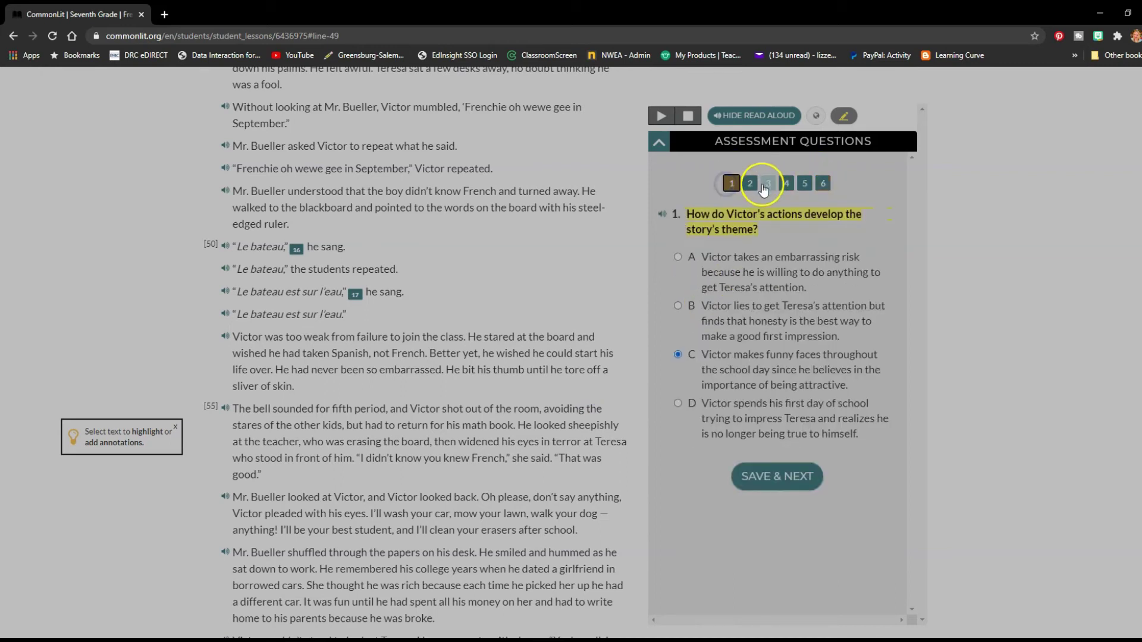
left_click(764, 187)
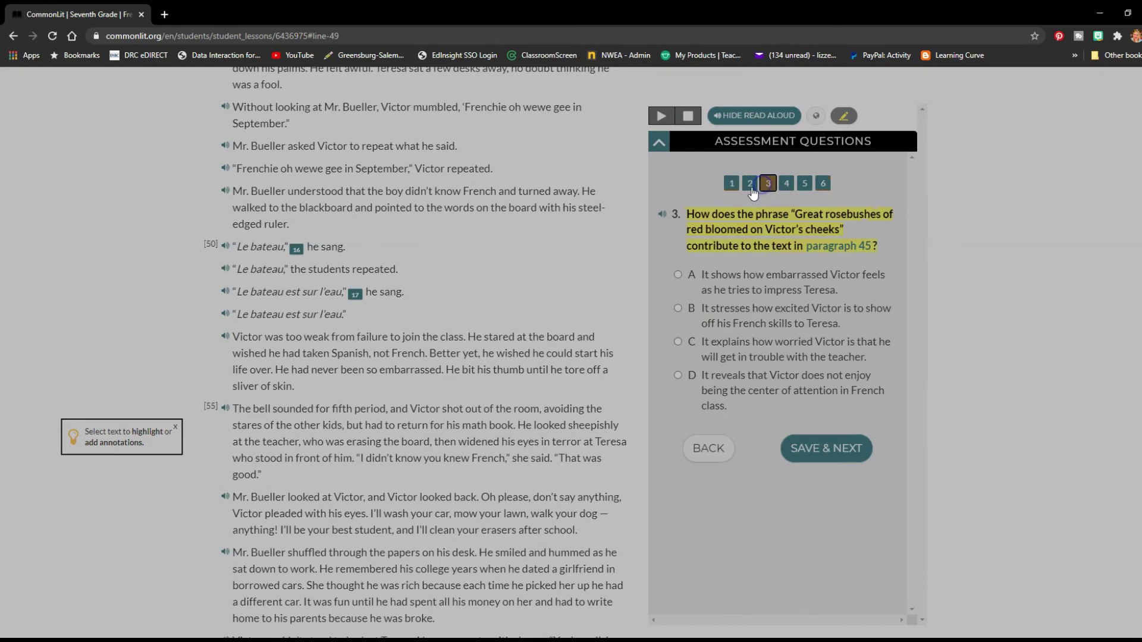
left_click(683, 347)
left_click(798, 453)
left_click(808, 443)
left_click(816, 503)
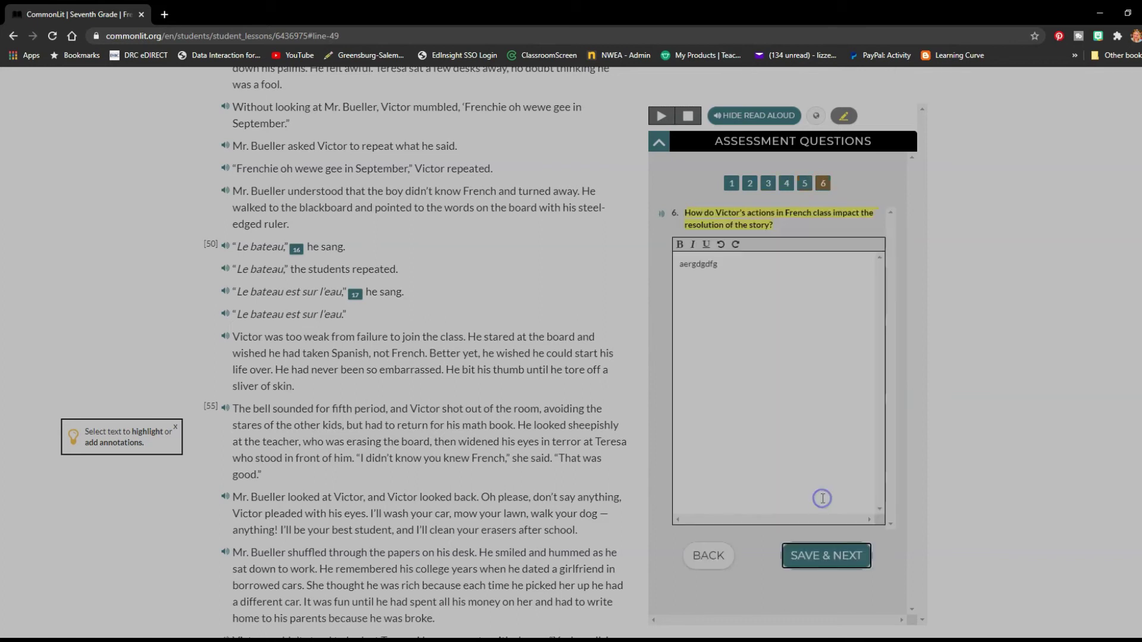
left_click(812, 554)
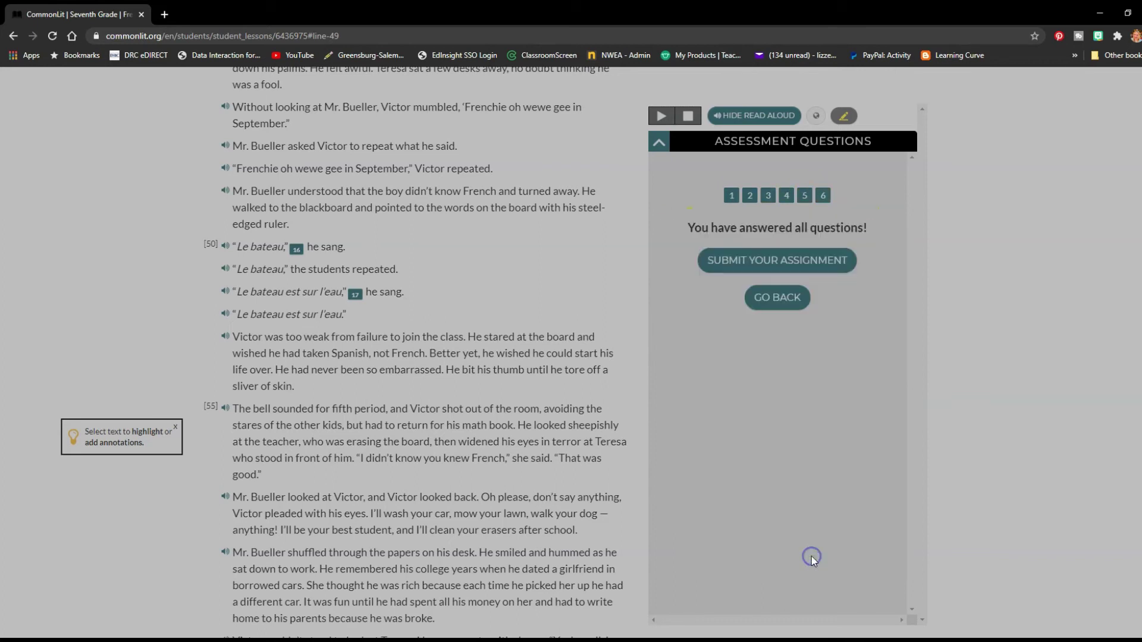
left_click(771, 264)
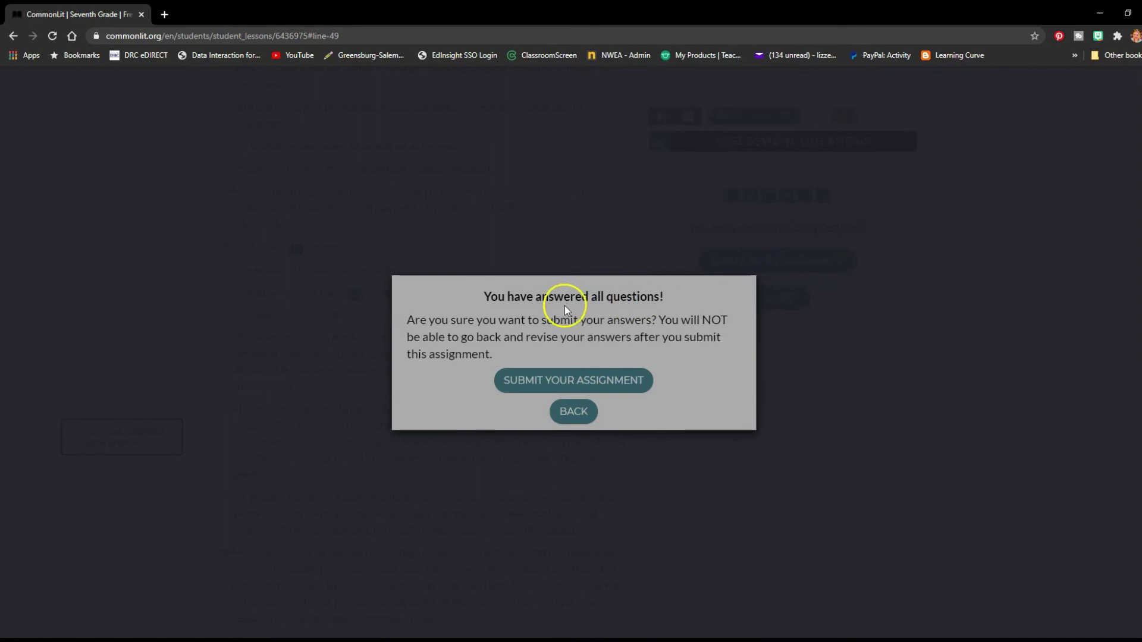
Confirm submitting the Seventh Grade assessment, review the results, and return to the home page
left_click(516, 376)
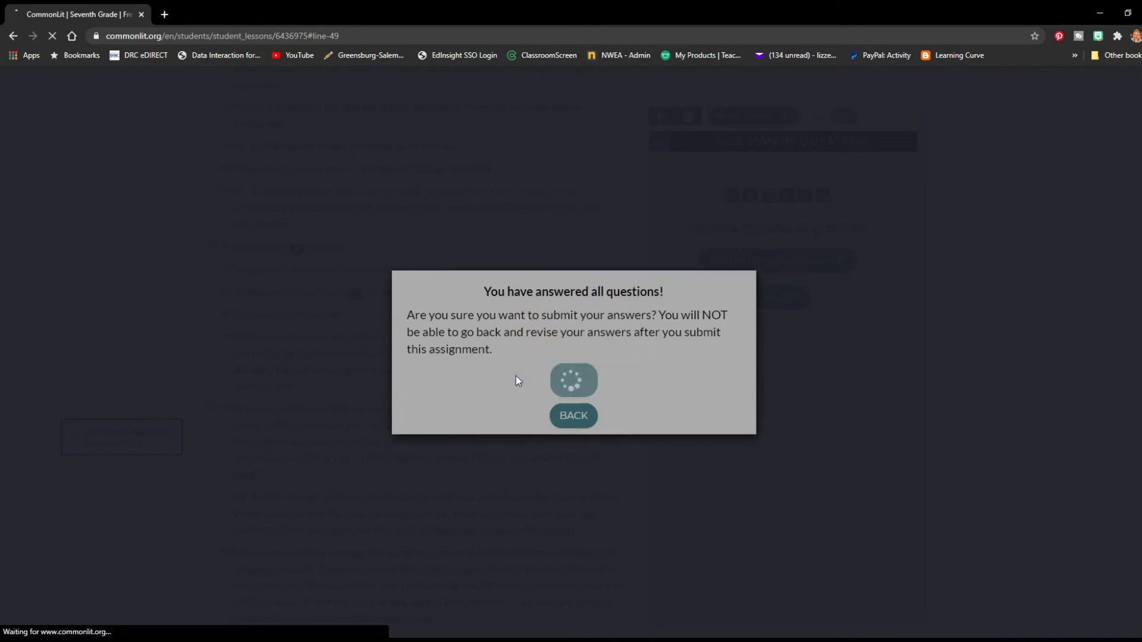
mouse_move(783, 347)
scroll(580, 419, "down", 2)
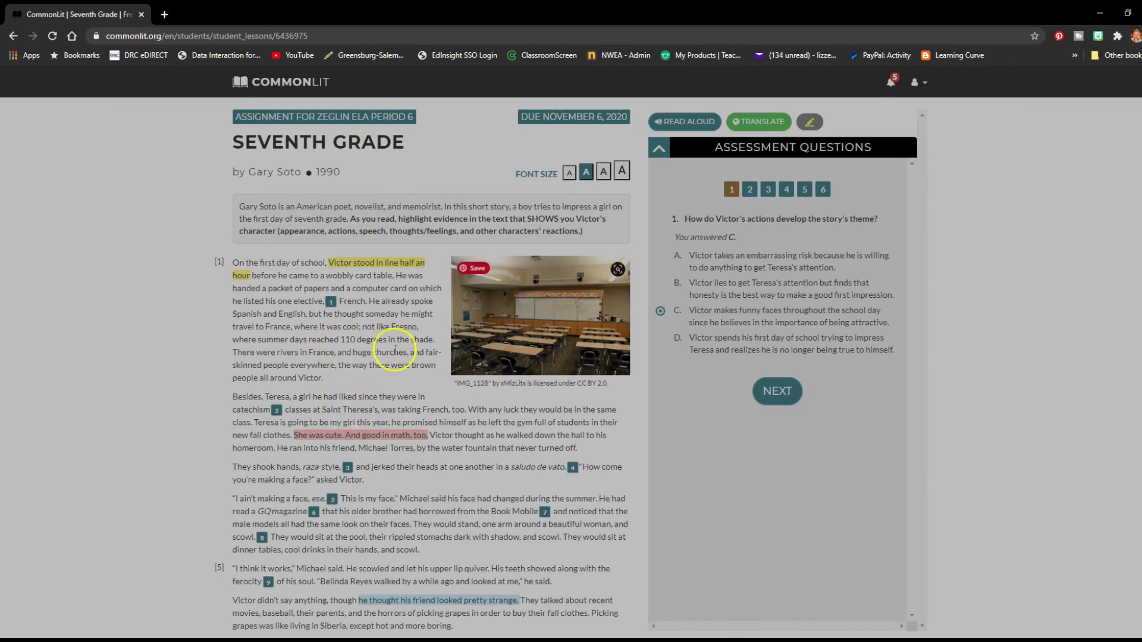
scroll(395, 350, "down", 4)
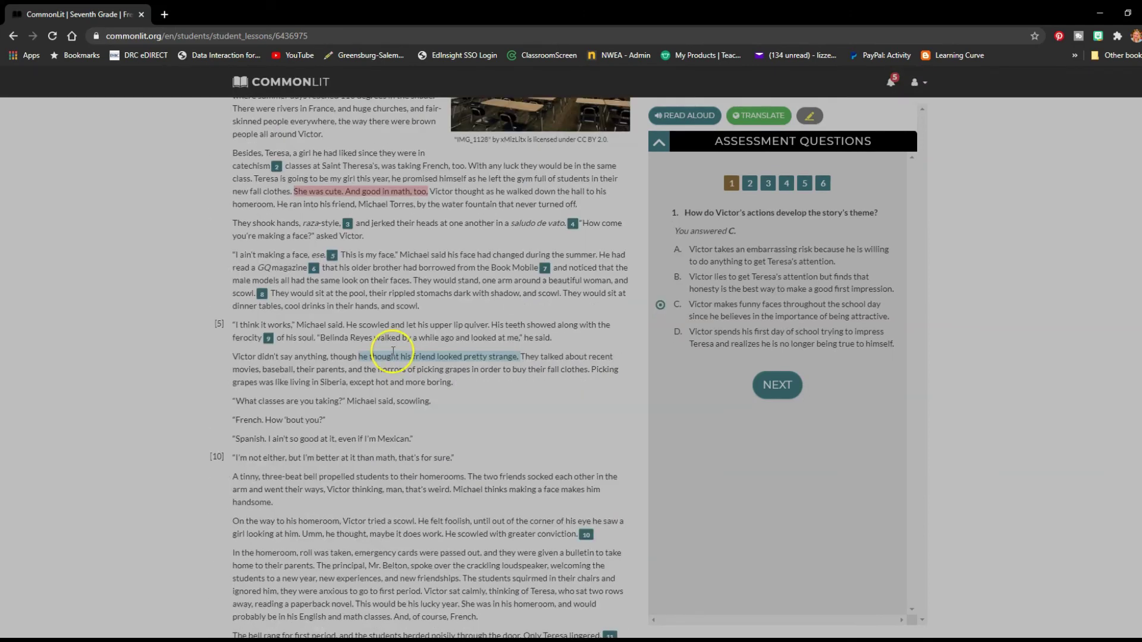
scroll(392, 351, "up", 4)
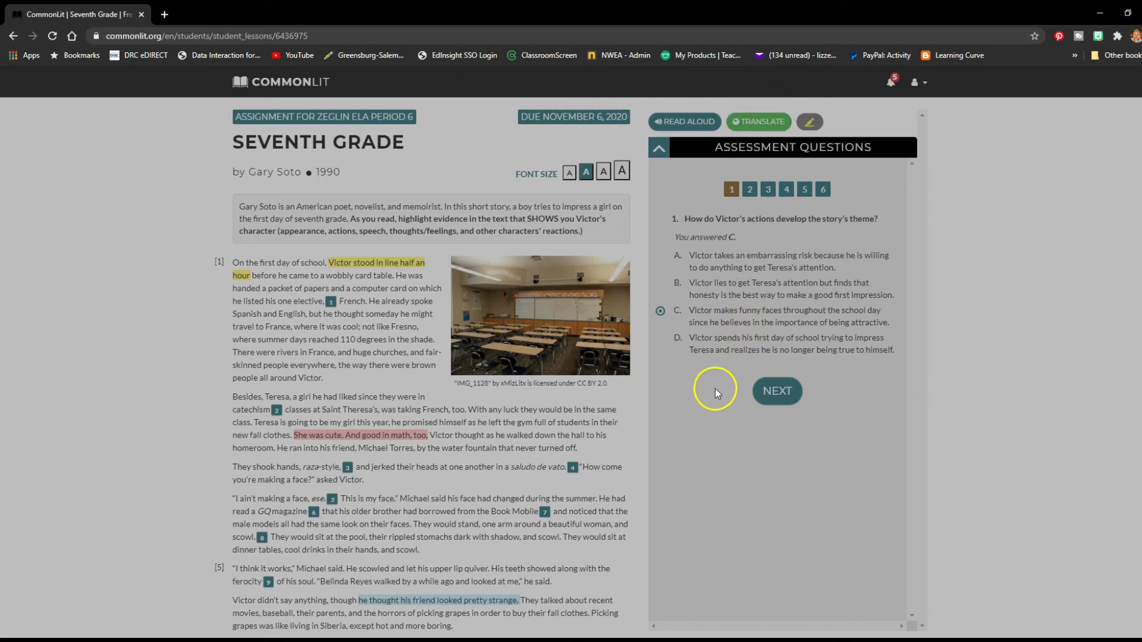
scroll(601, 427, "down", 4)
scroll(601, 427, "up", 4)
left_click(314, 87)
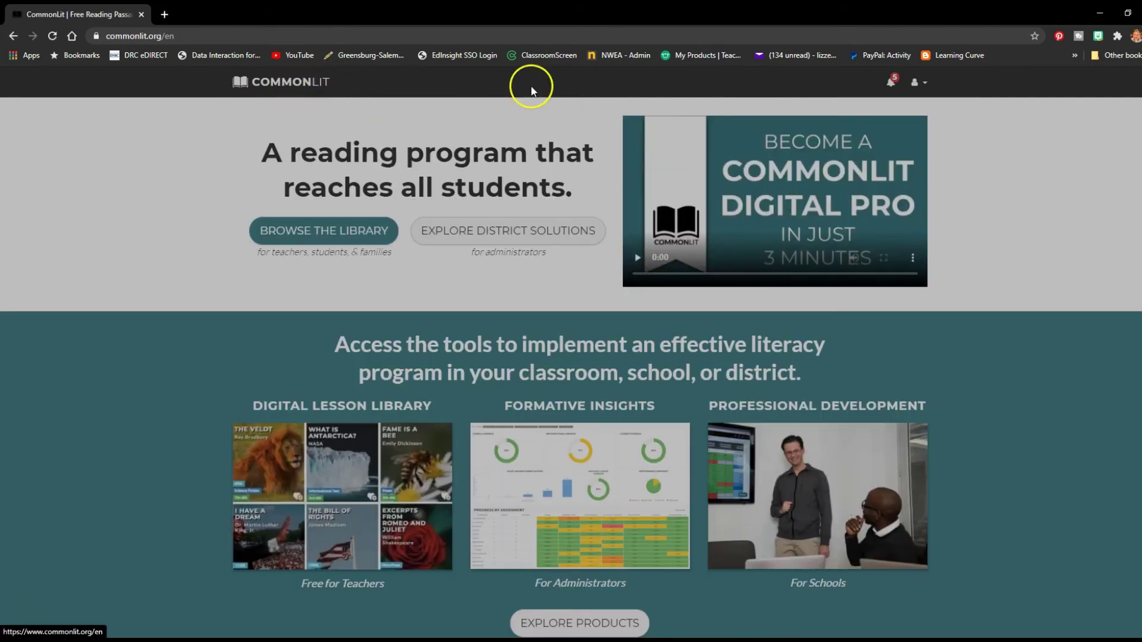
Visit My Assignments, then look over the My Performance page from the account menu
left_click(914, 84)
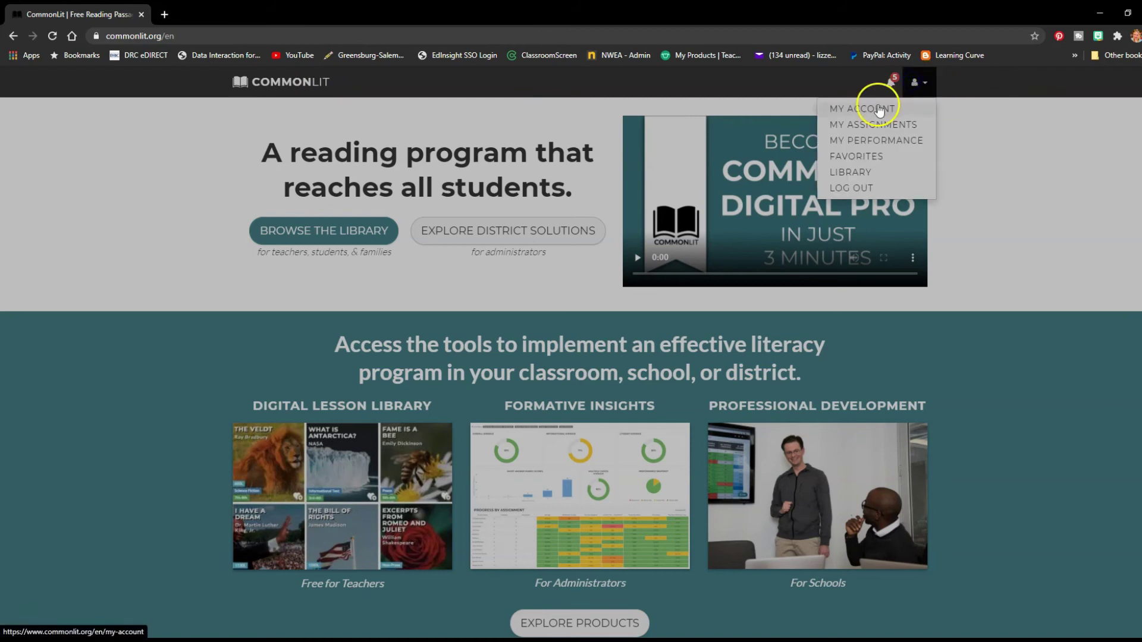
left_click(866, 124)
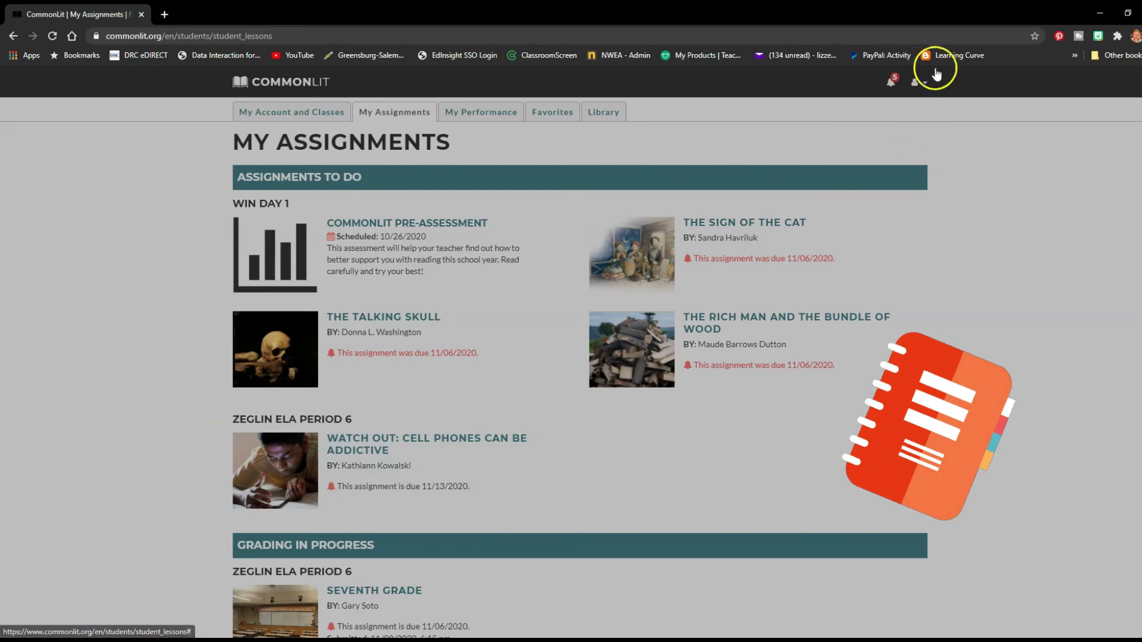
left_click(920, 83)
left_click(886, 133)
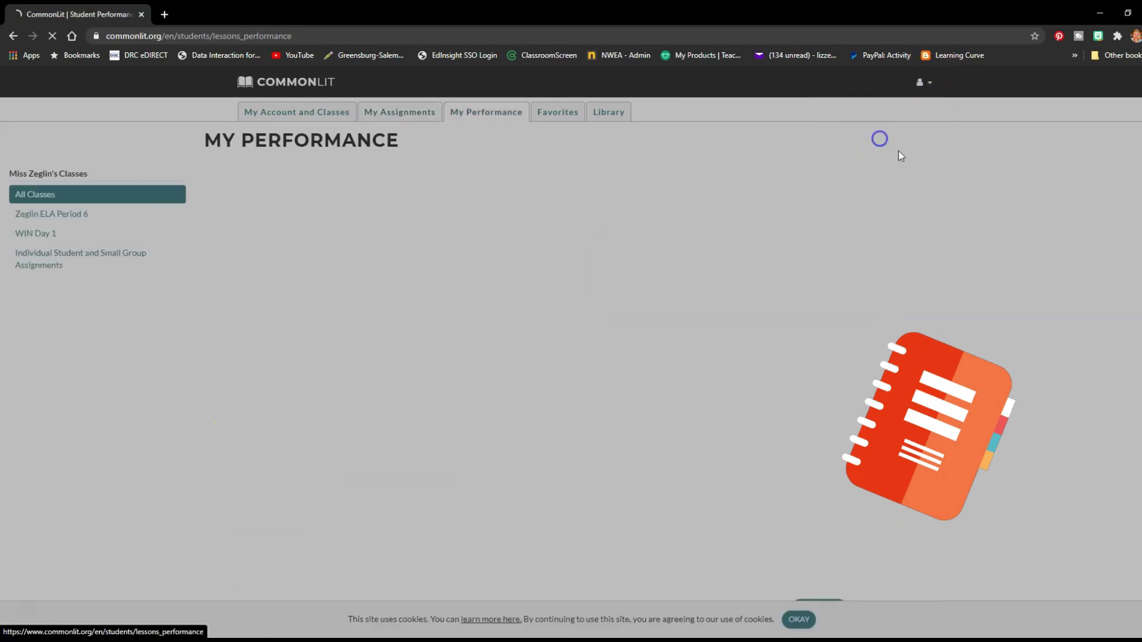
scroll(708, 408, "down", 3)
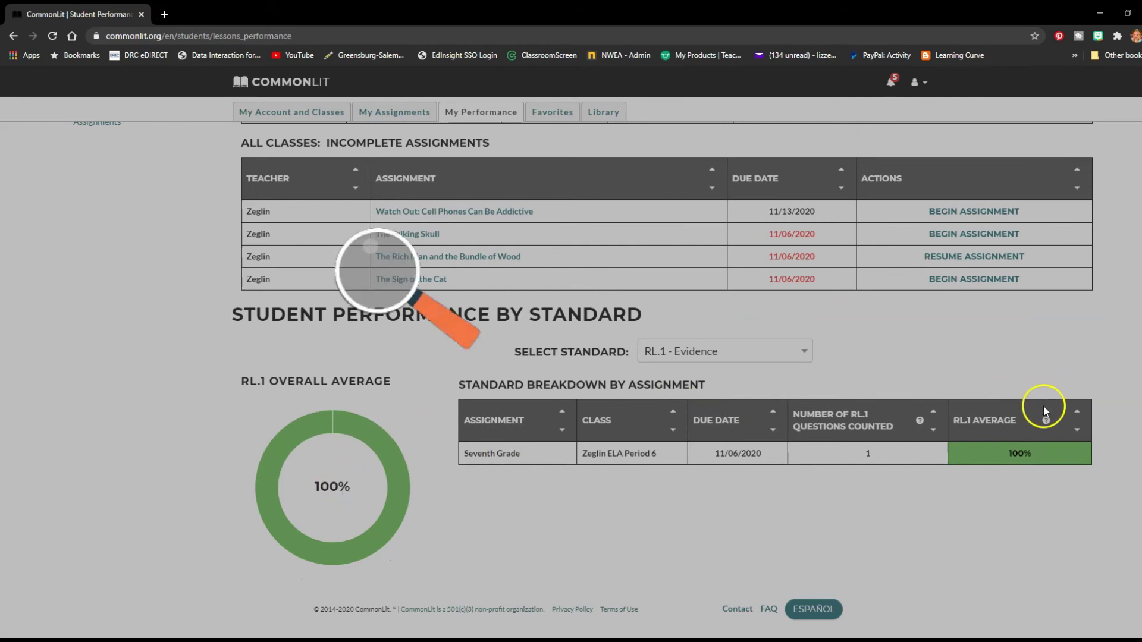
scroll(571, 360, "up", 2)
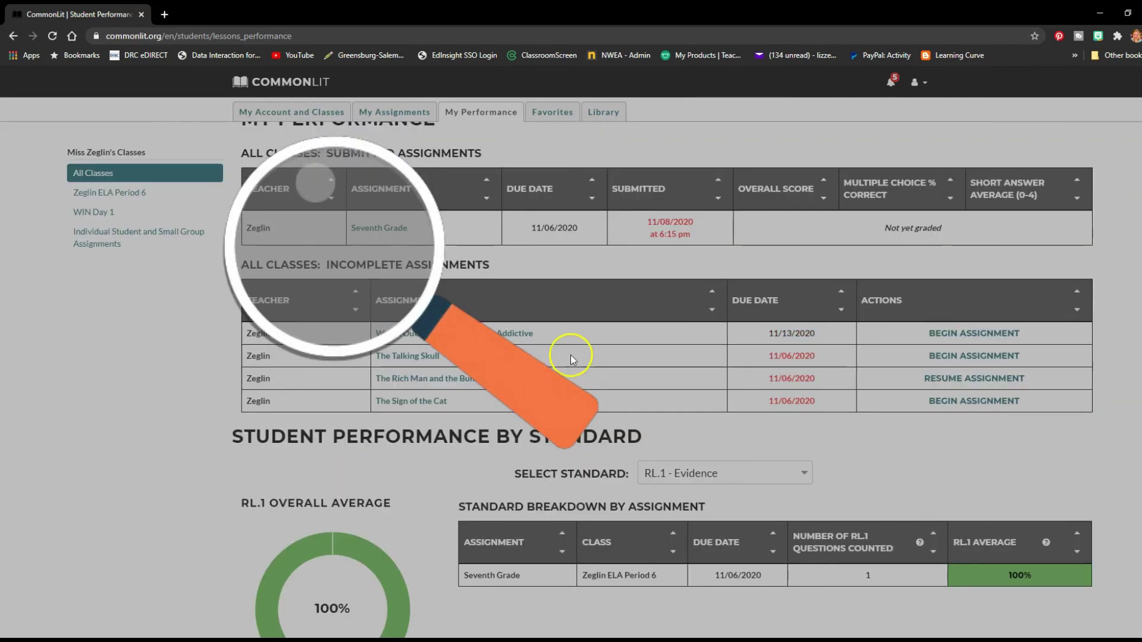
scroll(466, 376, "up", 1)
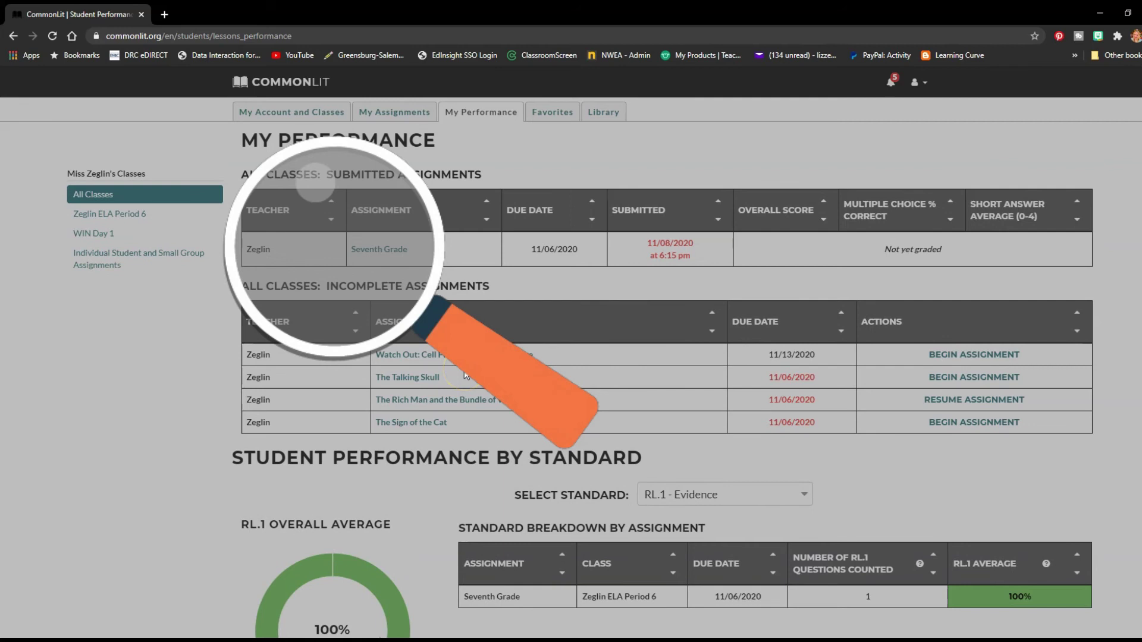
View the account and classes page, then return to the My Assignments list
left_click(926, 79)
left_click(855, 109)
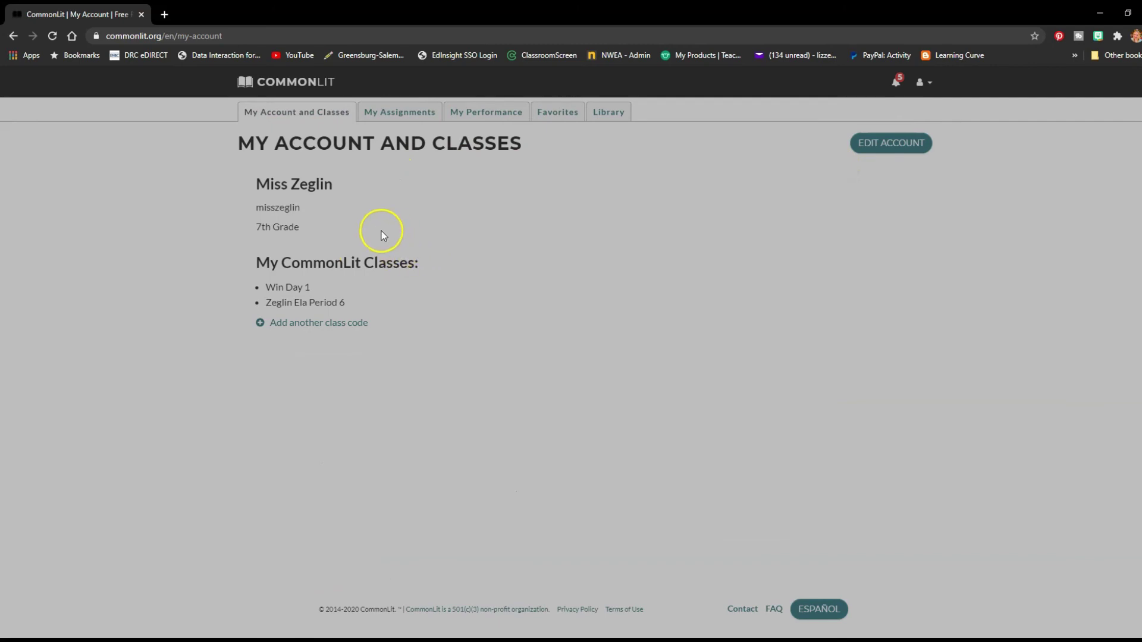
left_click(388, 123)
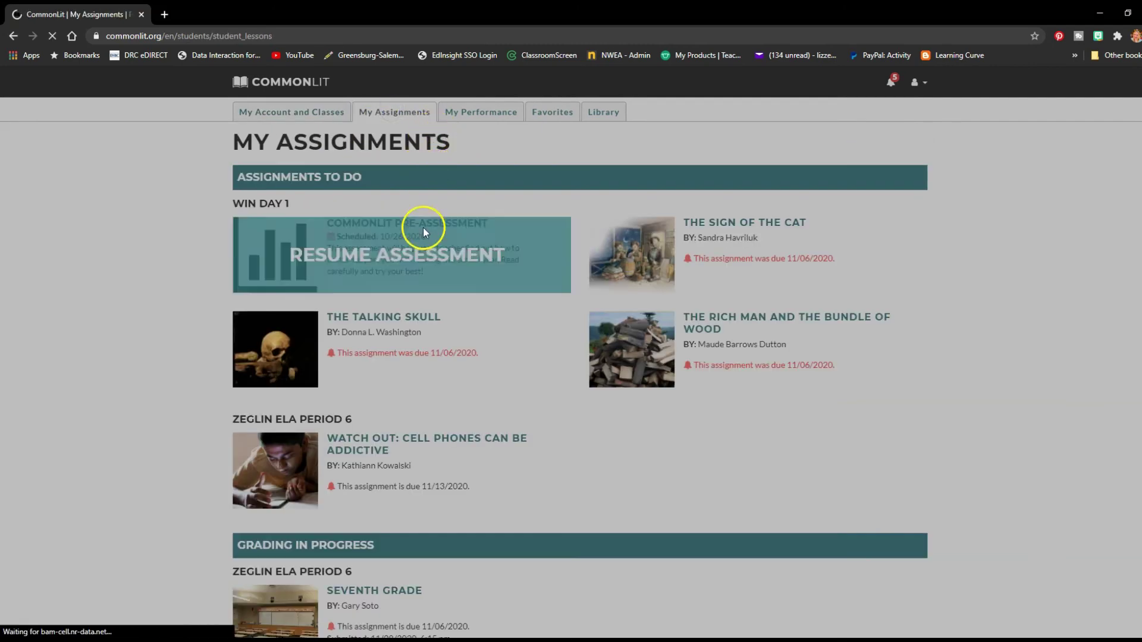
Open the Watch Out: Cell Phones Can Be Addictive lesson and show guiding Question 1
mouse_move(423, 484)
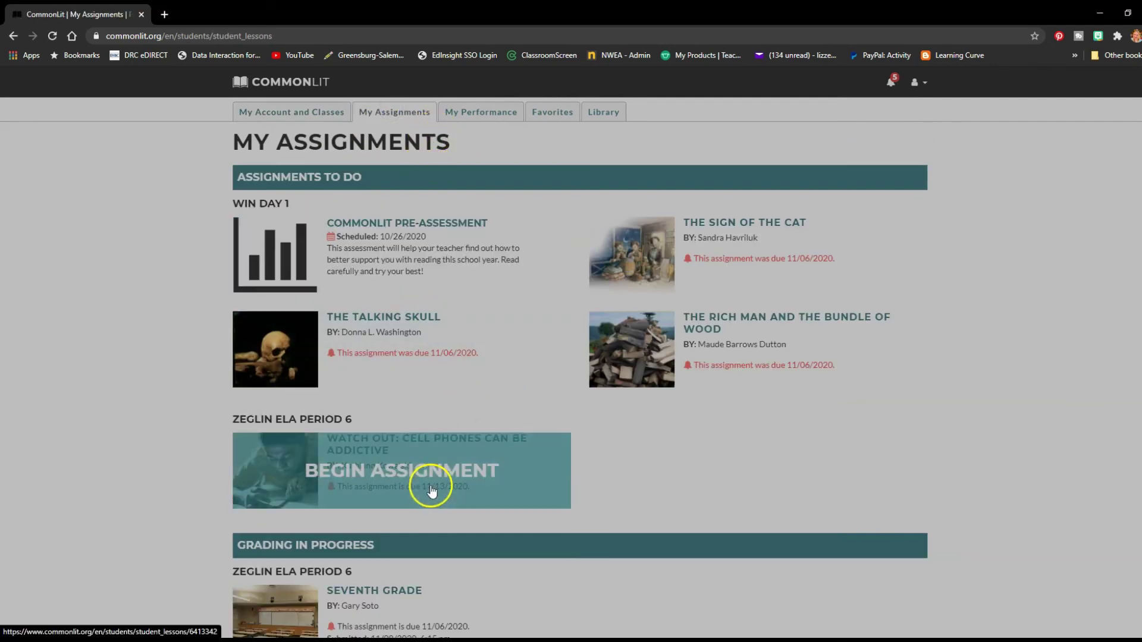
left_click(346, 448)
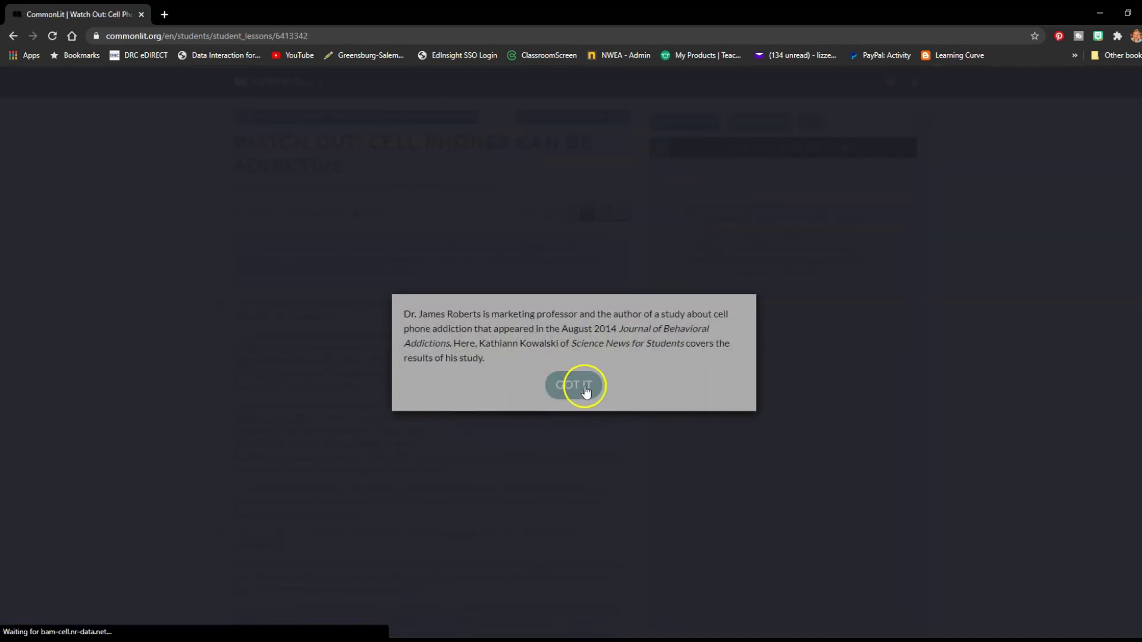
left_click(575, 385)
scroll(478, 404, "down", 4)
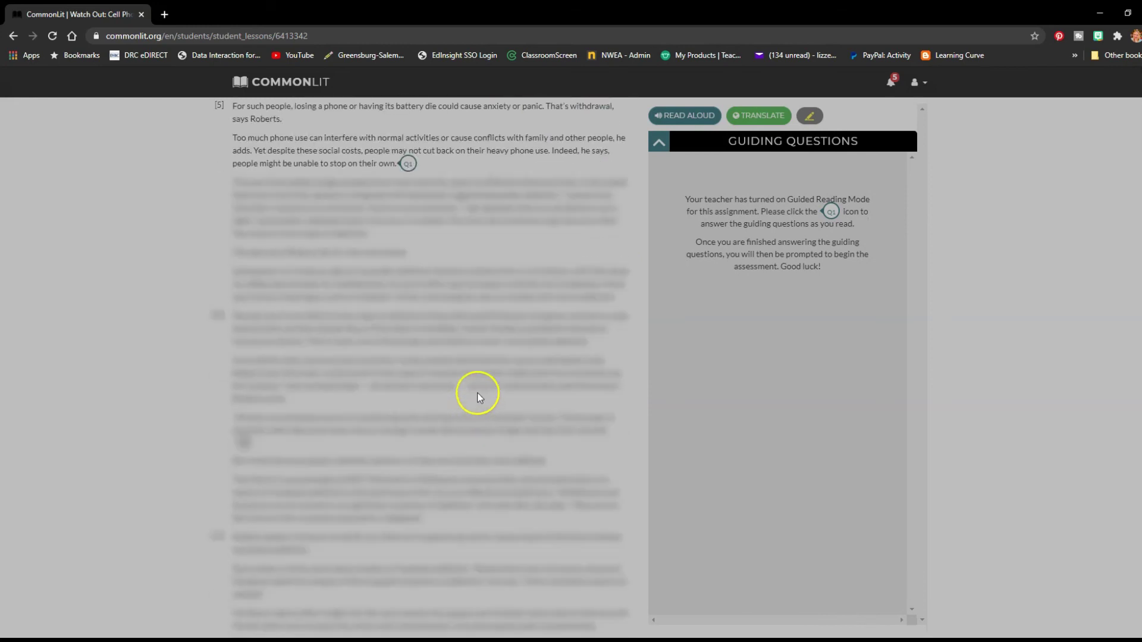
left_click(417, 339)
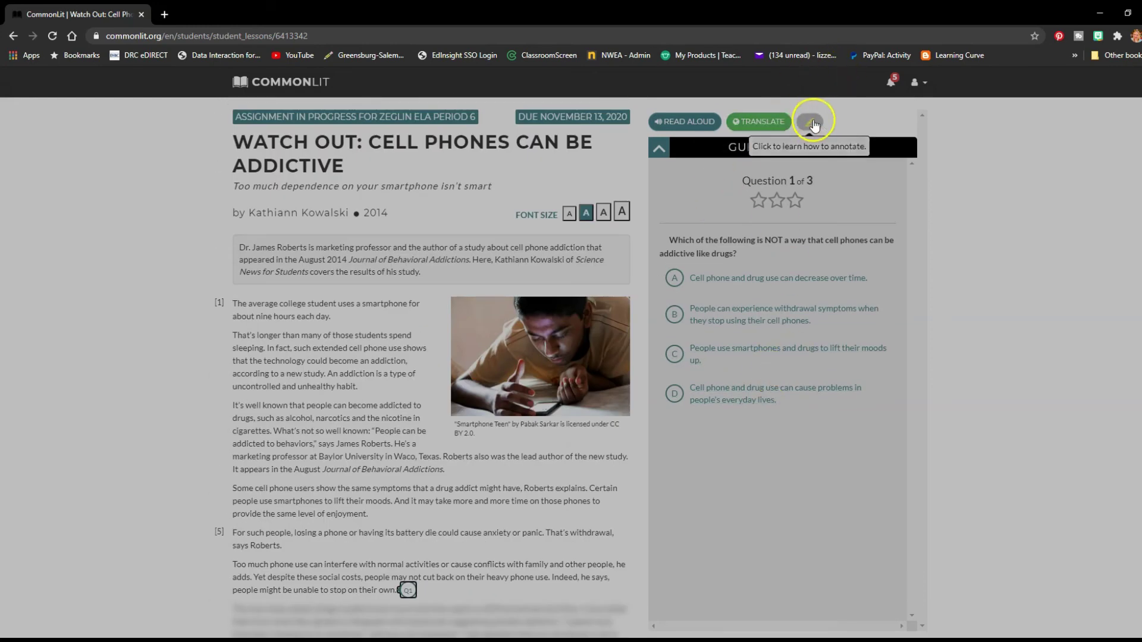
Turn on article translation with Spanish as the language
left_click(778, 126)
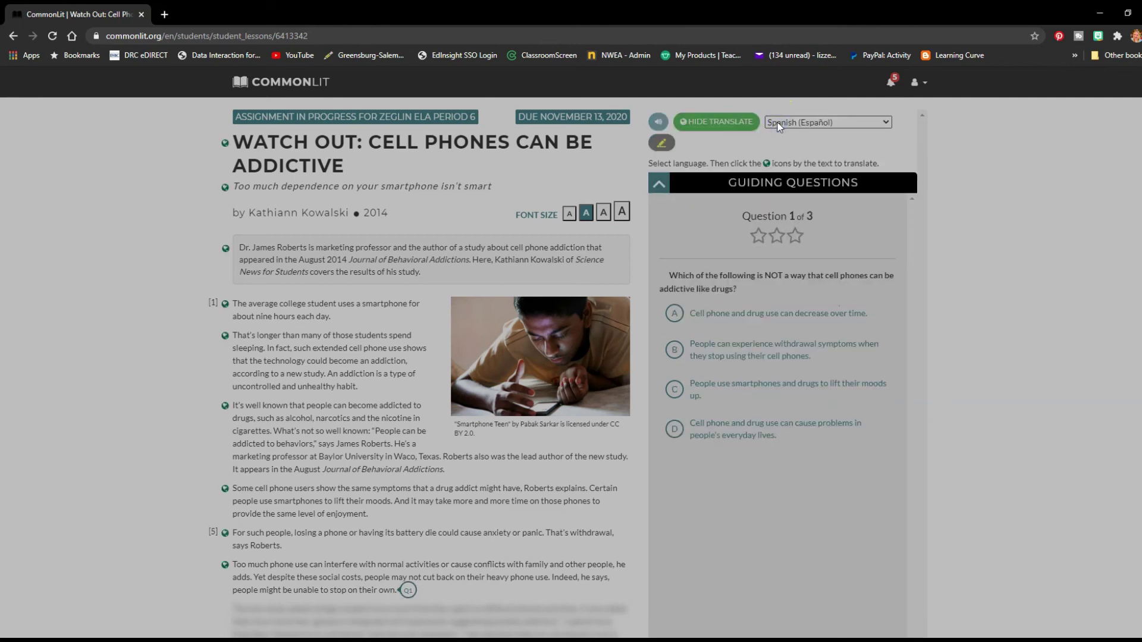
left_click(738, 121)
left_click(735, 123)
left_click(857, 123)
left_click(856, 123)
scroll(341, 348, "down", 2)
scroll(344, 290, "up", 2)
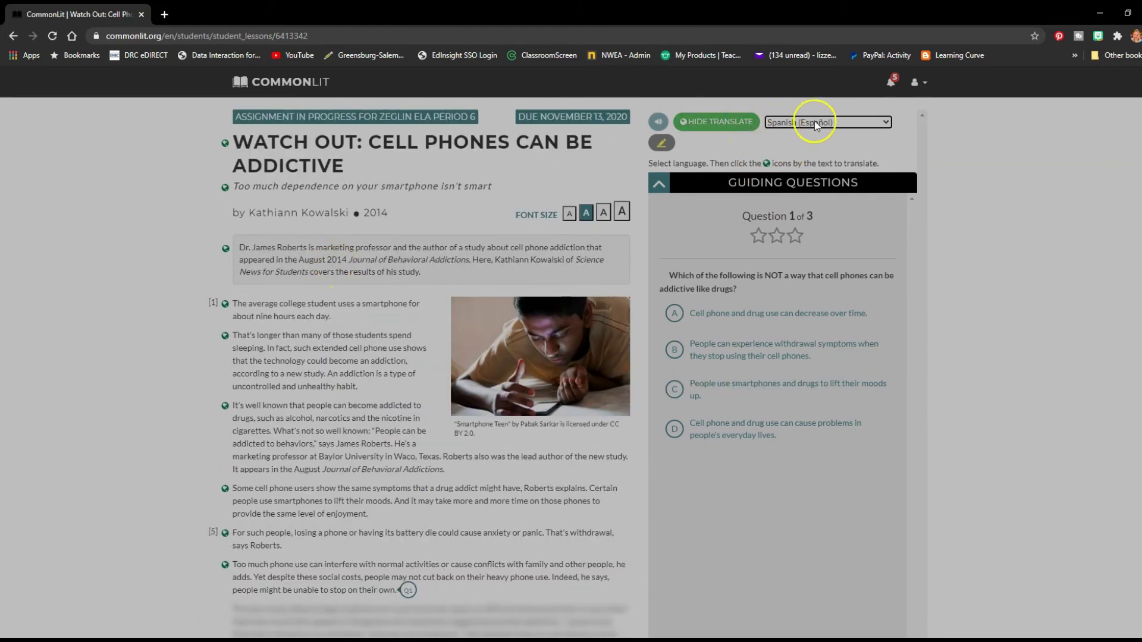
Turn the translation back off, then minimize the browser to reach Teams
left_click(836, 122)
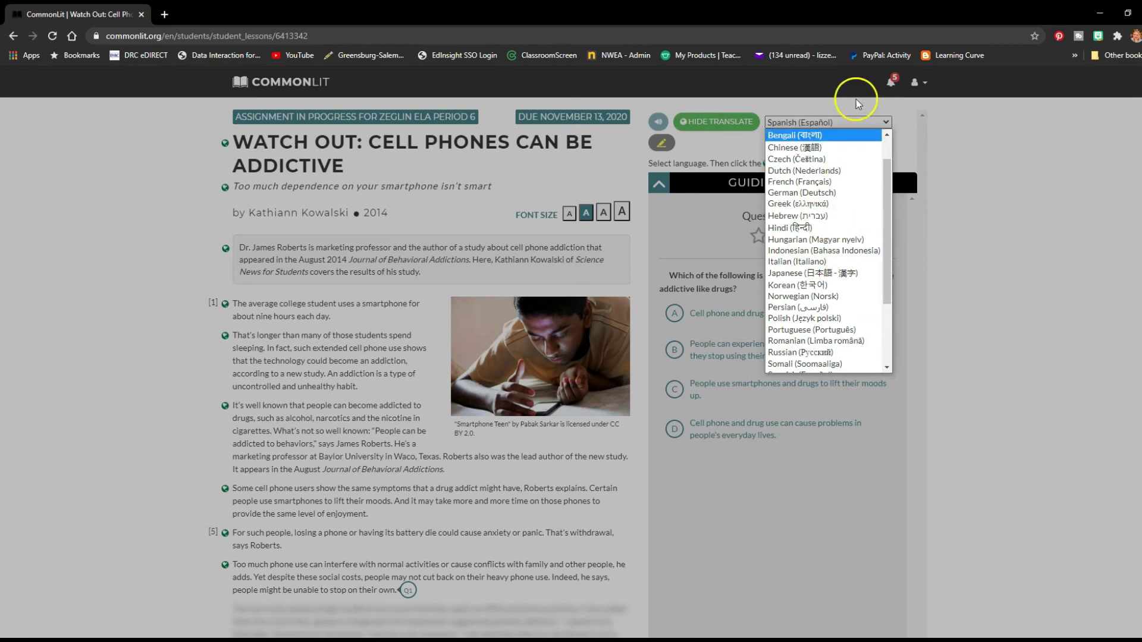
left_click(744, 121)
left_click(743, 122)
scroll(476, 247, "down", 10)
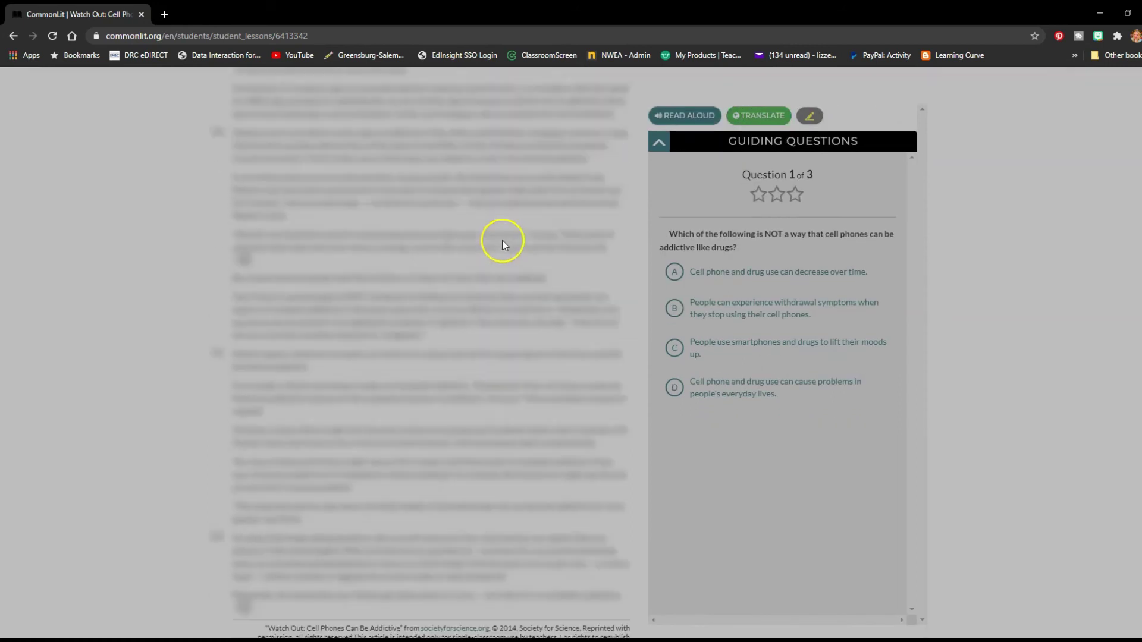
scroll(502, 249, "up", 10)
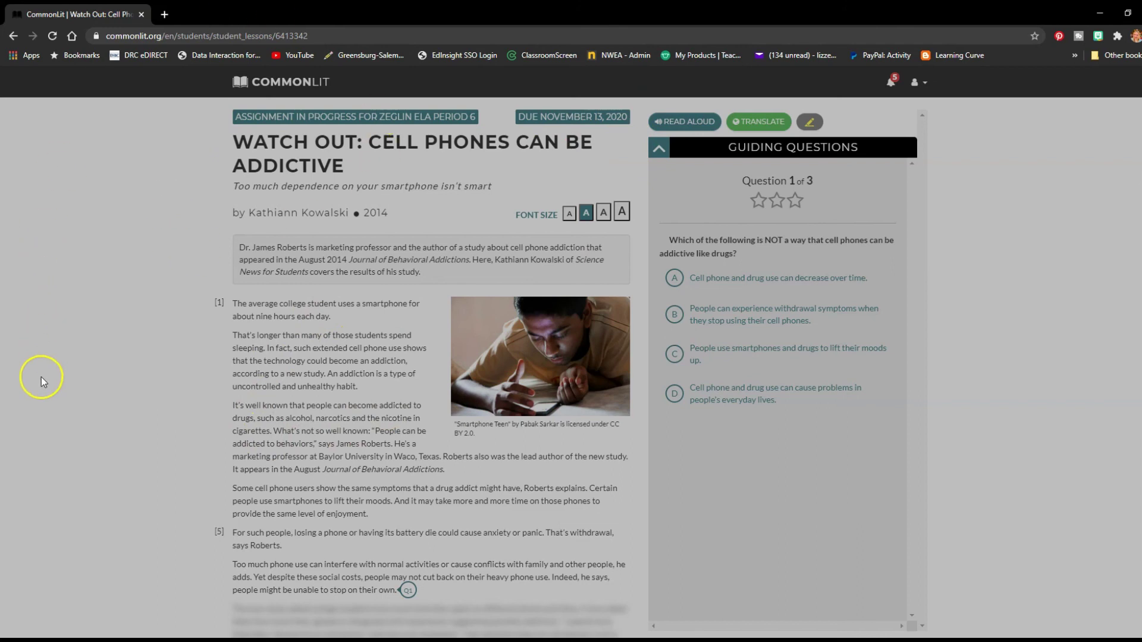
left_click(1100, 14)
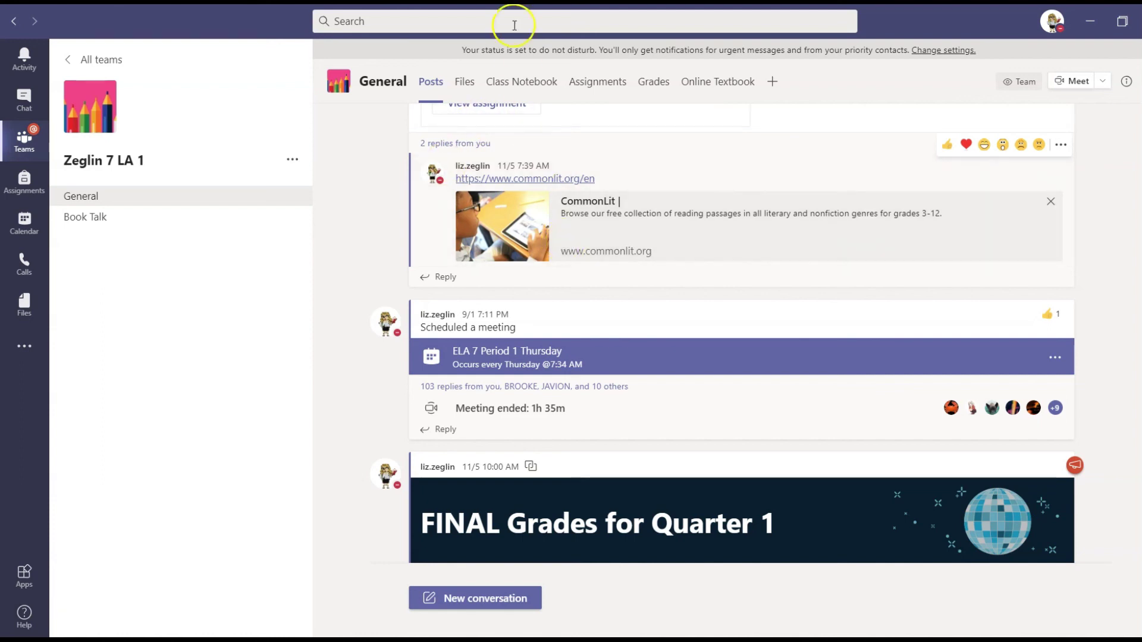
Open the commonlit.org link shared in the Teams General channel post
left_click(508, 182)
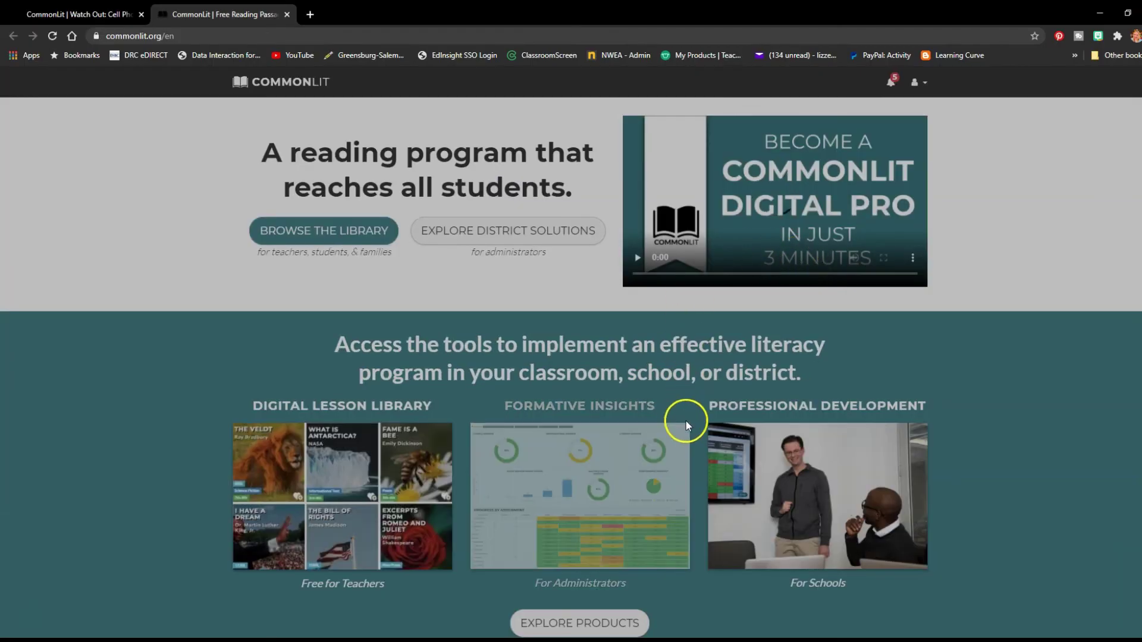
Check notifications, browse the Library and open The Lottery, then return to My Assignments
left_click(901, 84)
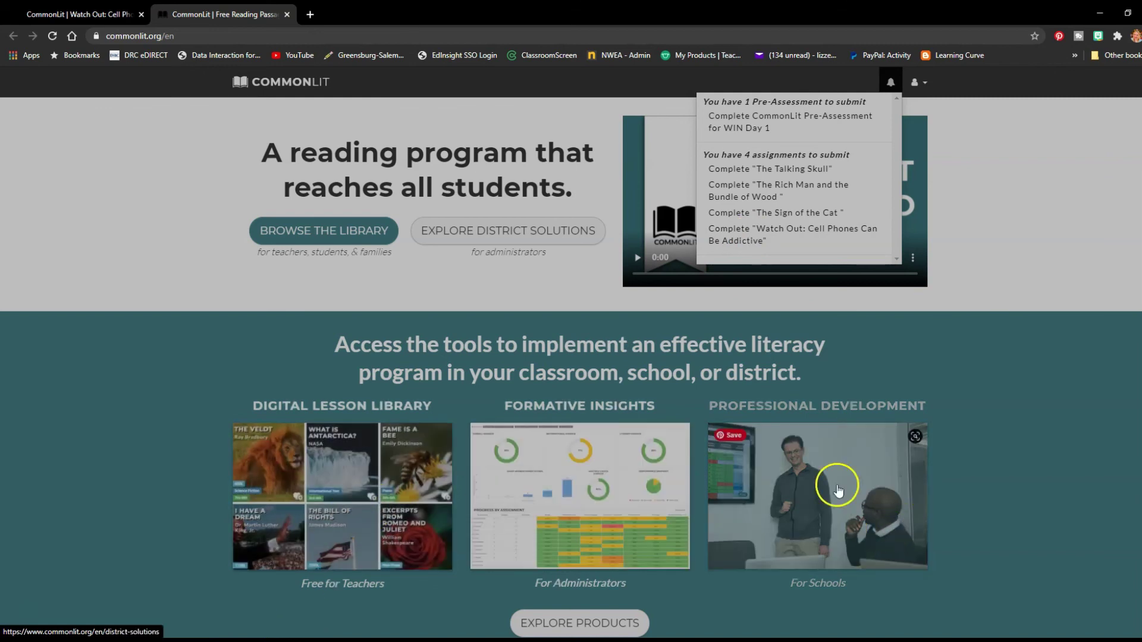
left_click(341, 231)
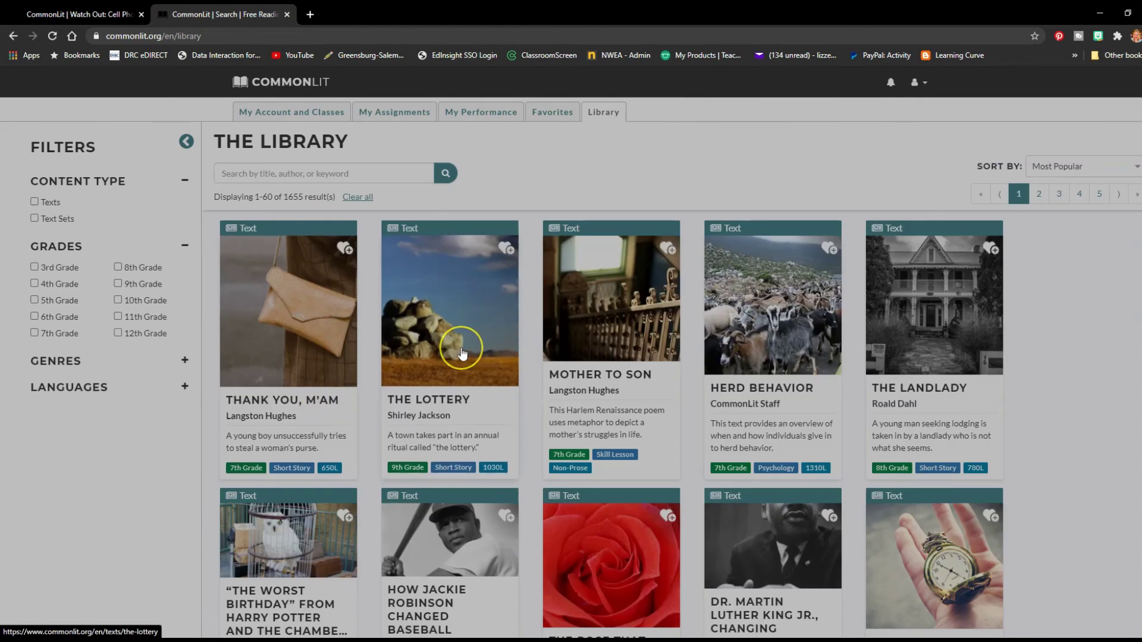
left_click(462, 353)
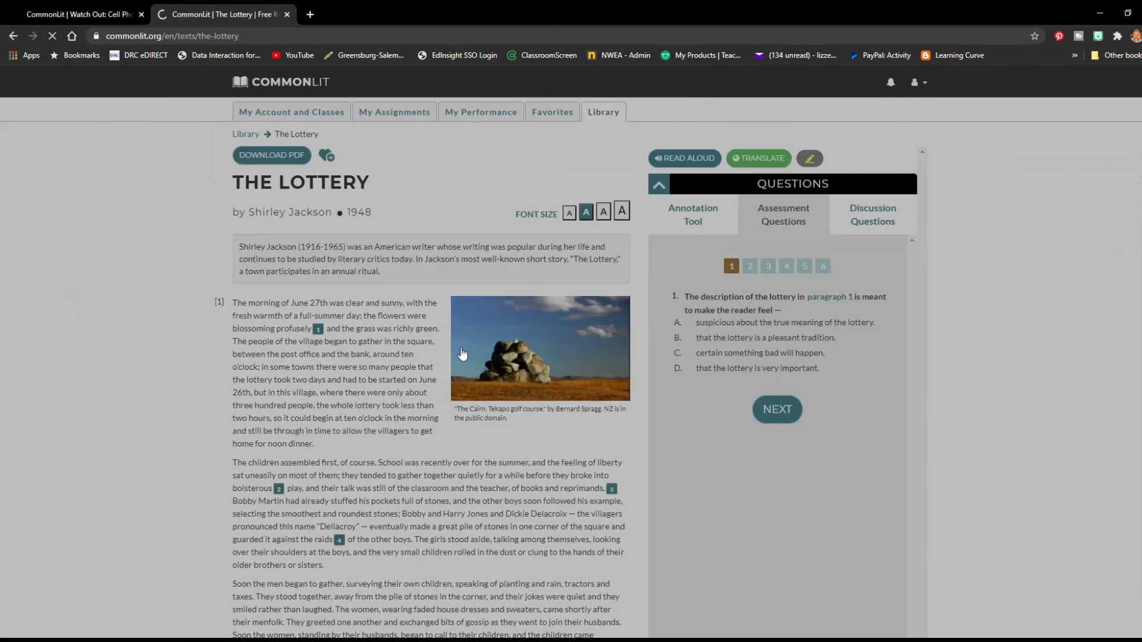
left_click(13, 36)
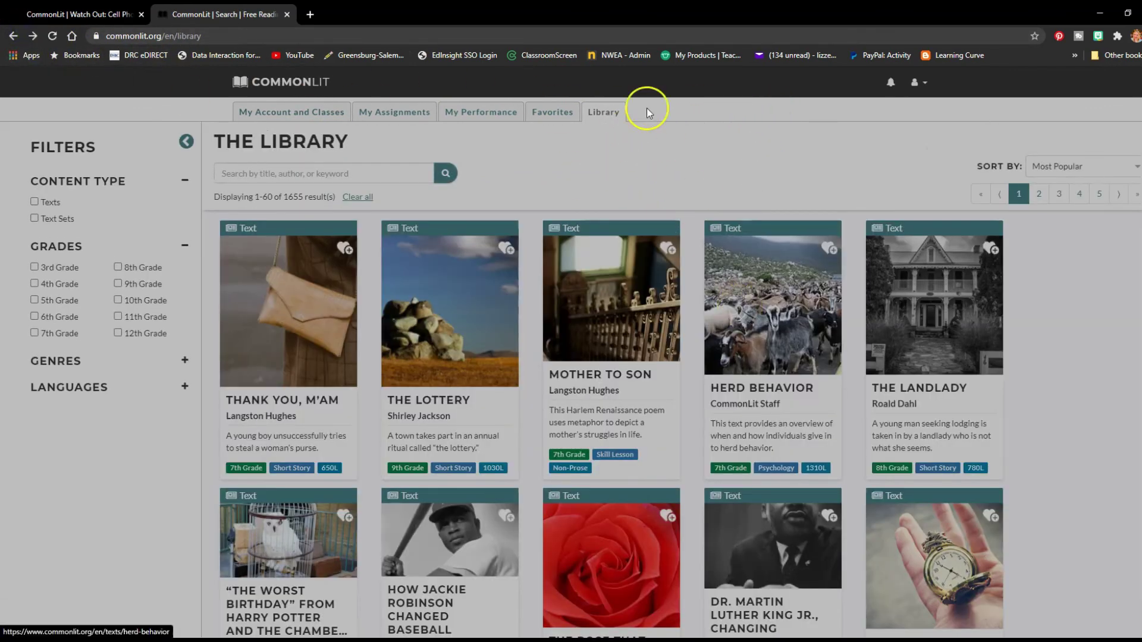
left_click(394, 112)
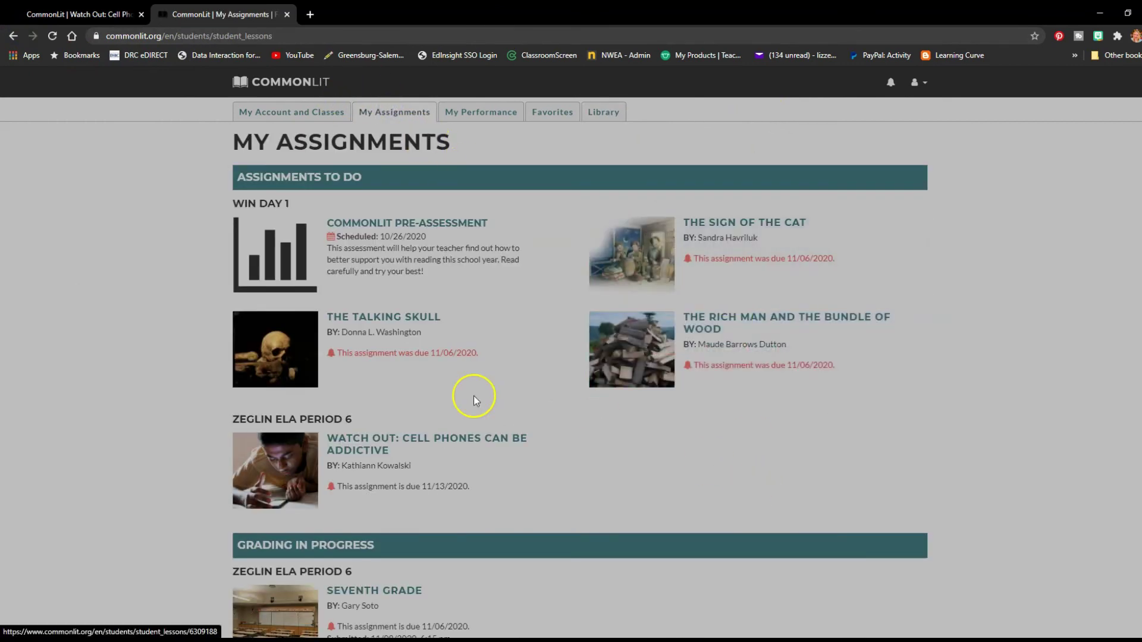
Log out of CommonLit and go to the Log In page
scroll(471, 395, "down", 3)
scroll(459, 395, "up", 3)
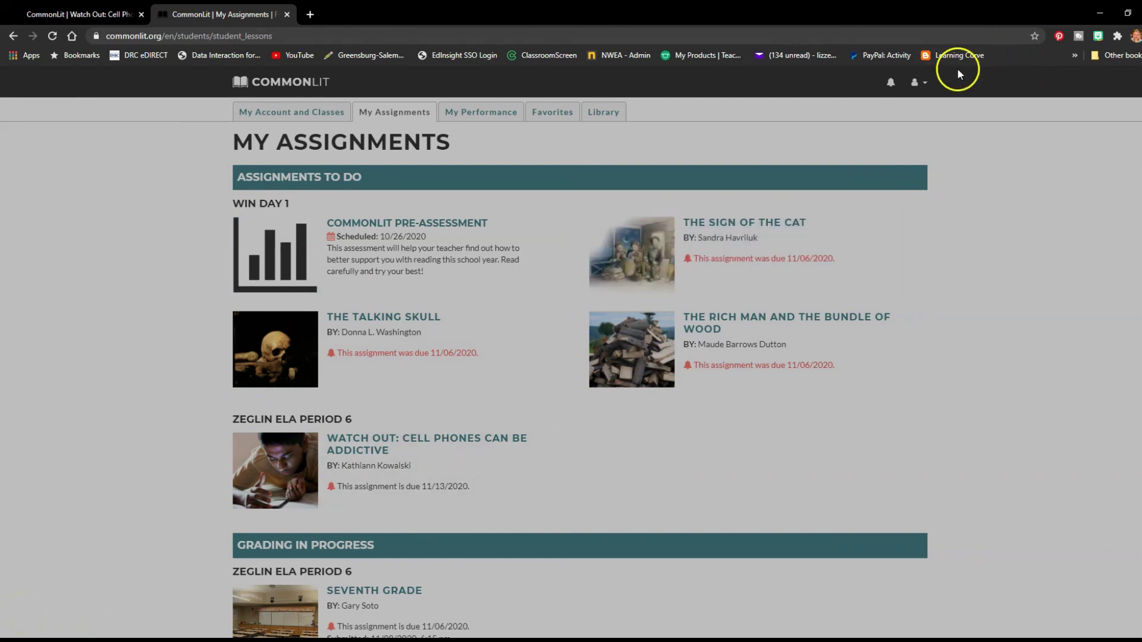
left_click(916, 83)
left_click(879, 196)
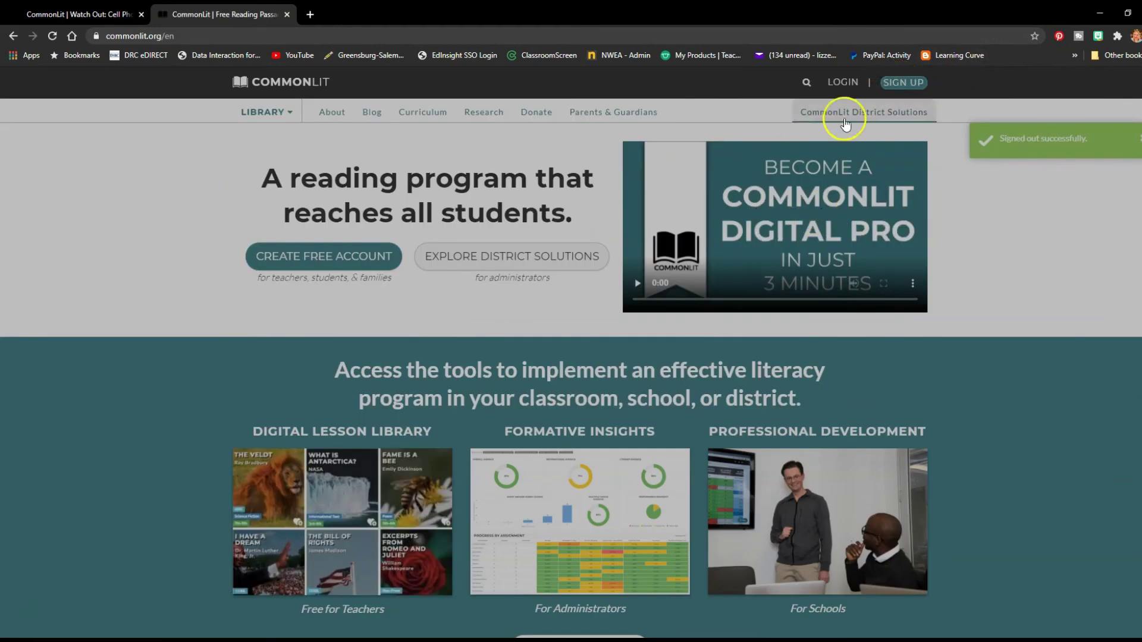
left_click(846, 84)
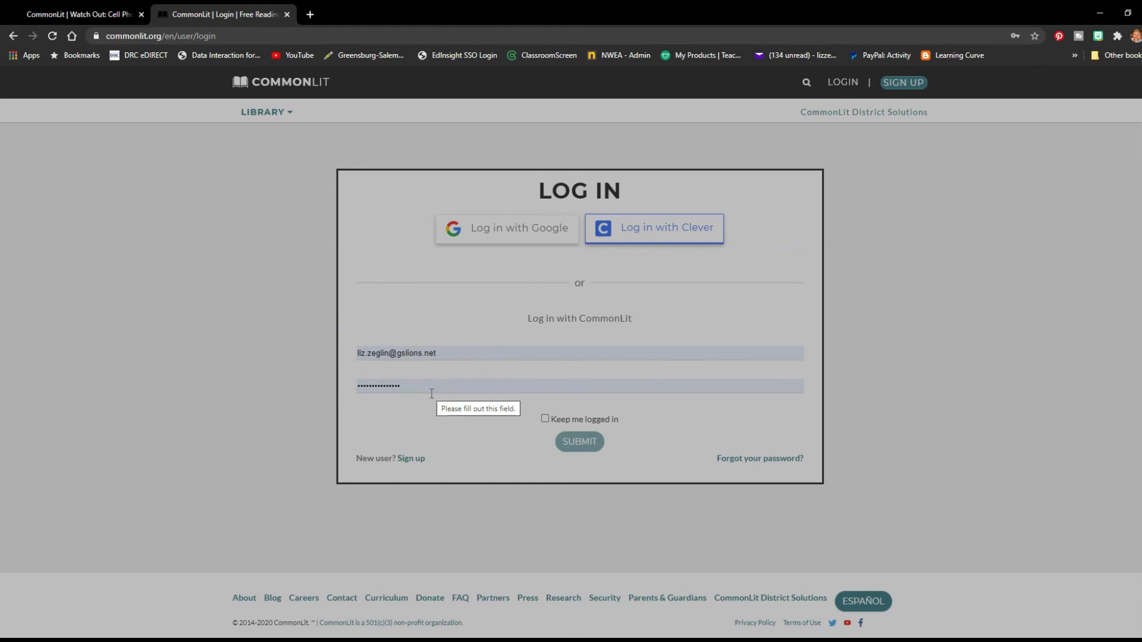
left_click(564, 414)
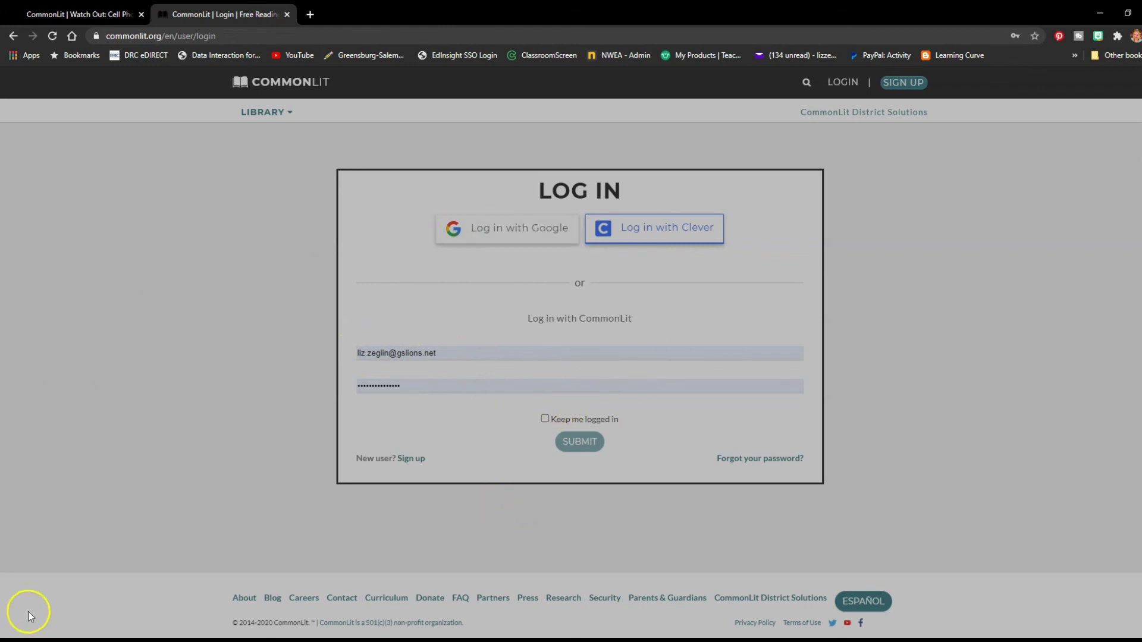